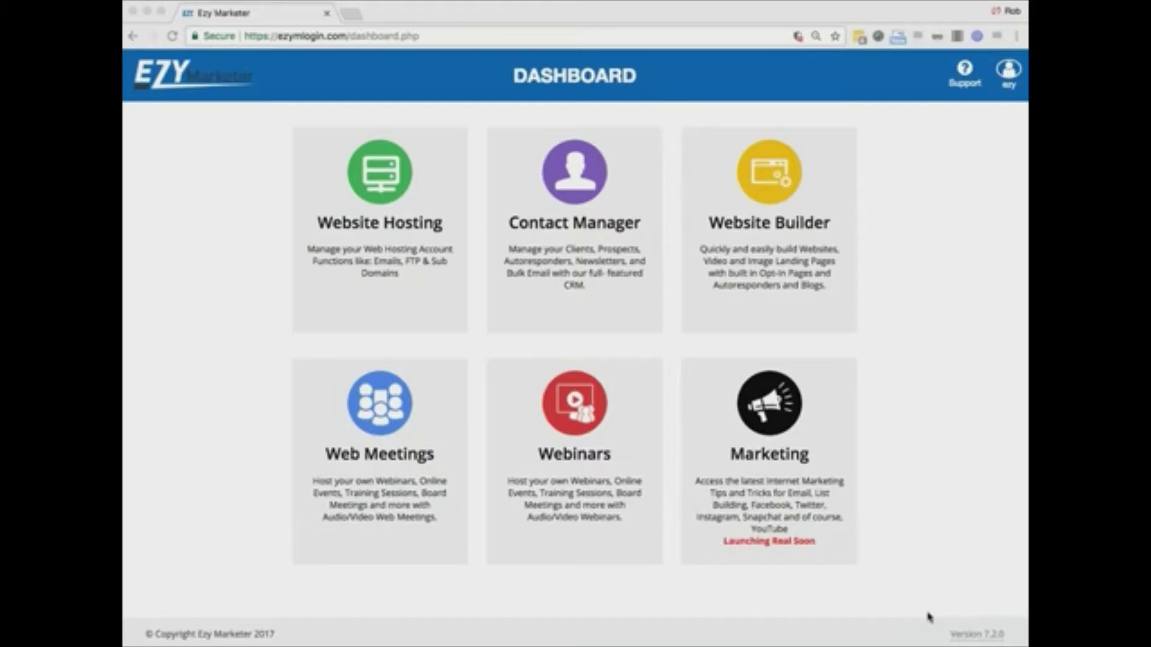
- Open the Websites list of seven sites and select the first site's share code
click(928, 614)
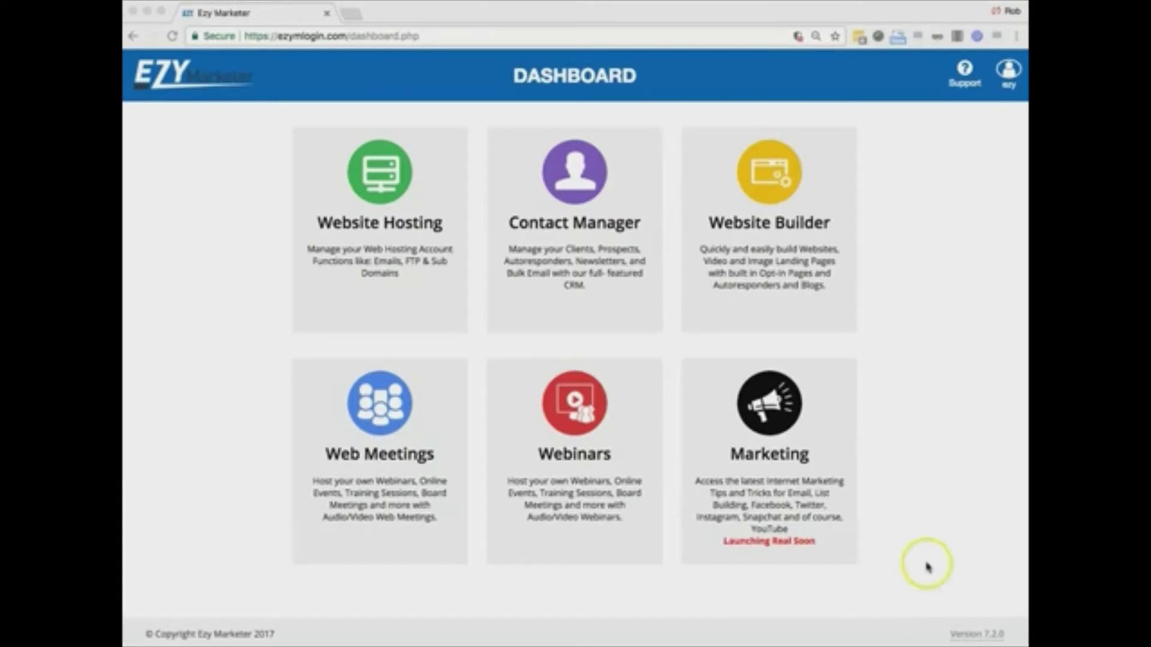
click(767, 229)
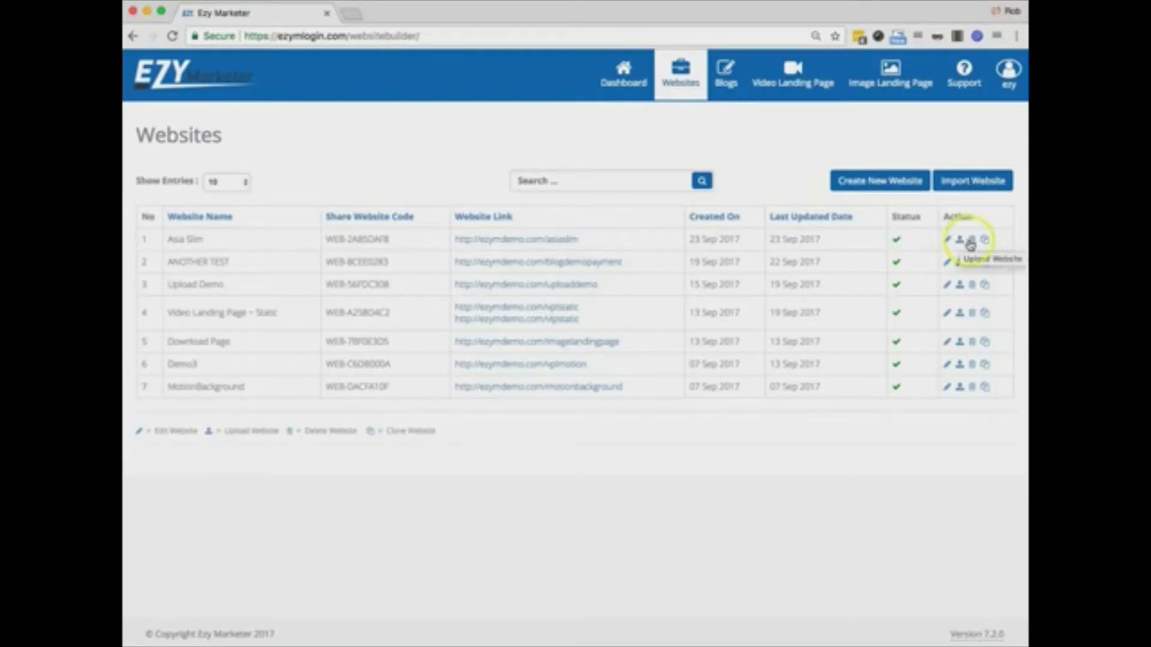
click(972, 242)
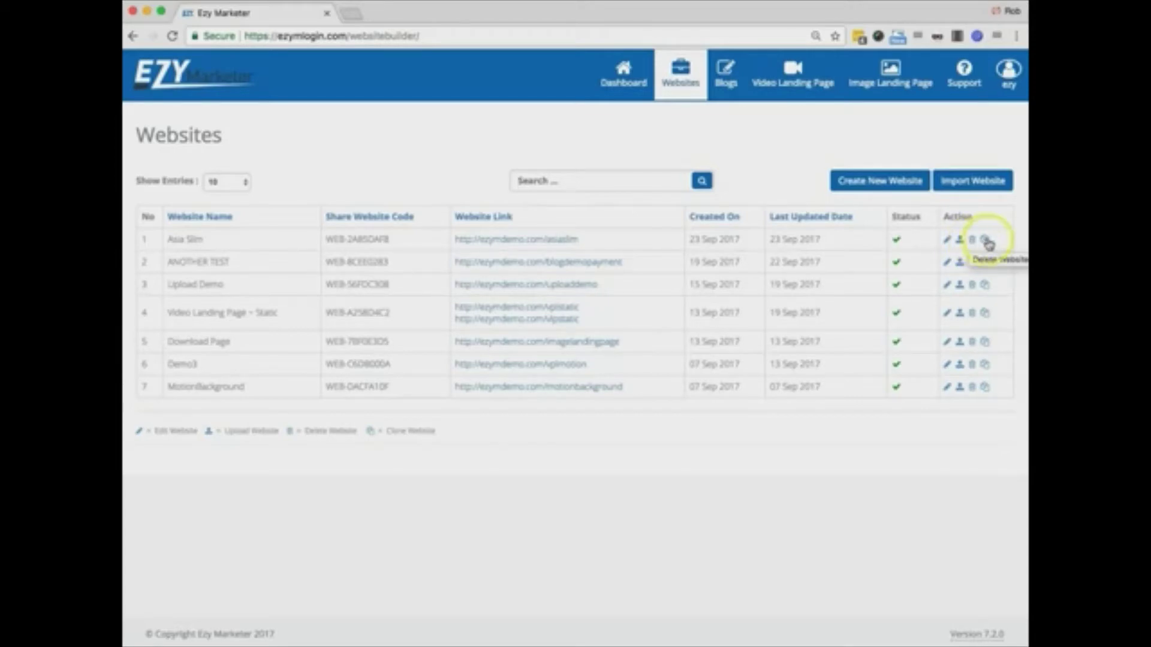
click(986, 242)
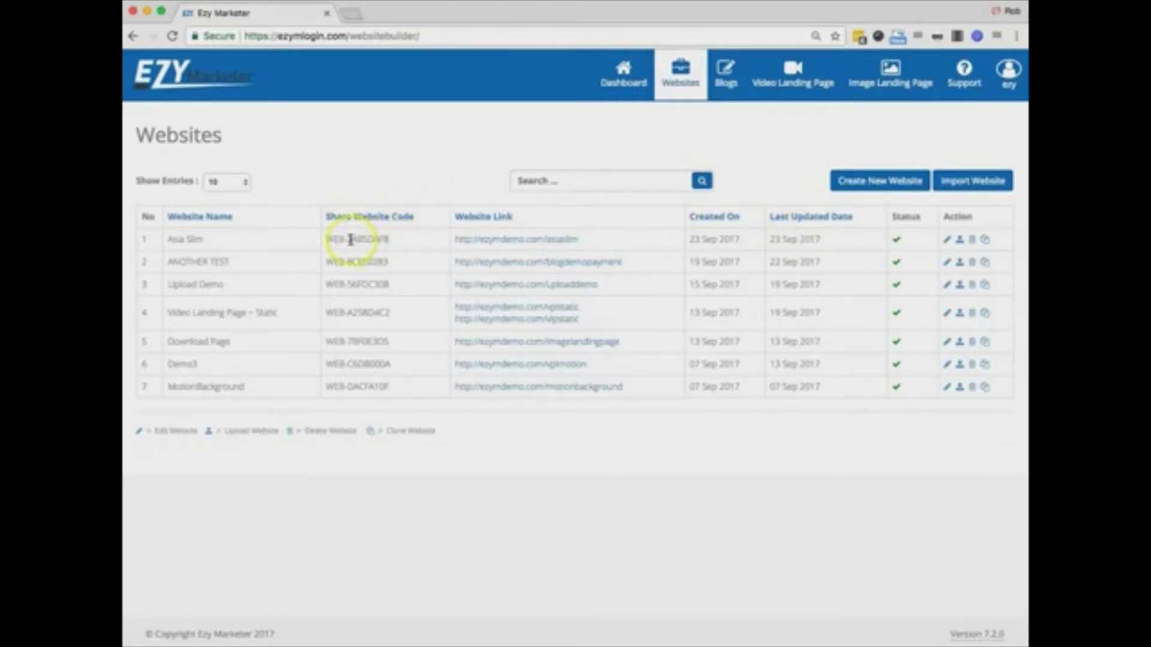
drag(347, 240, 393, 239)
click(393, 240)
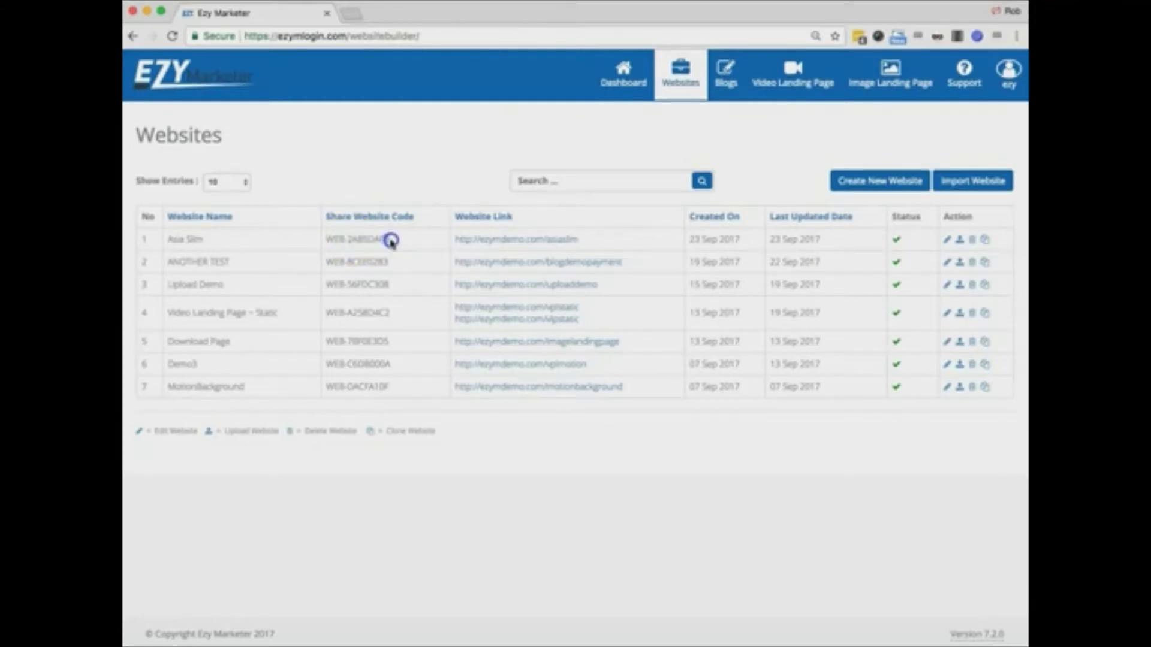
- Create a new website named 'Rob Test' from the only available template
click(885, 183)
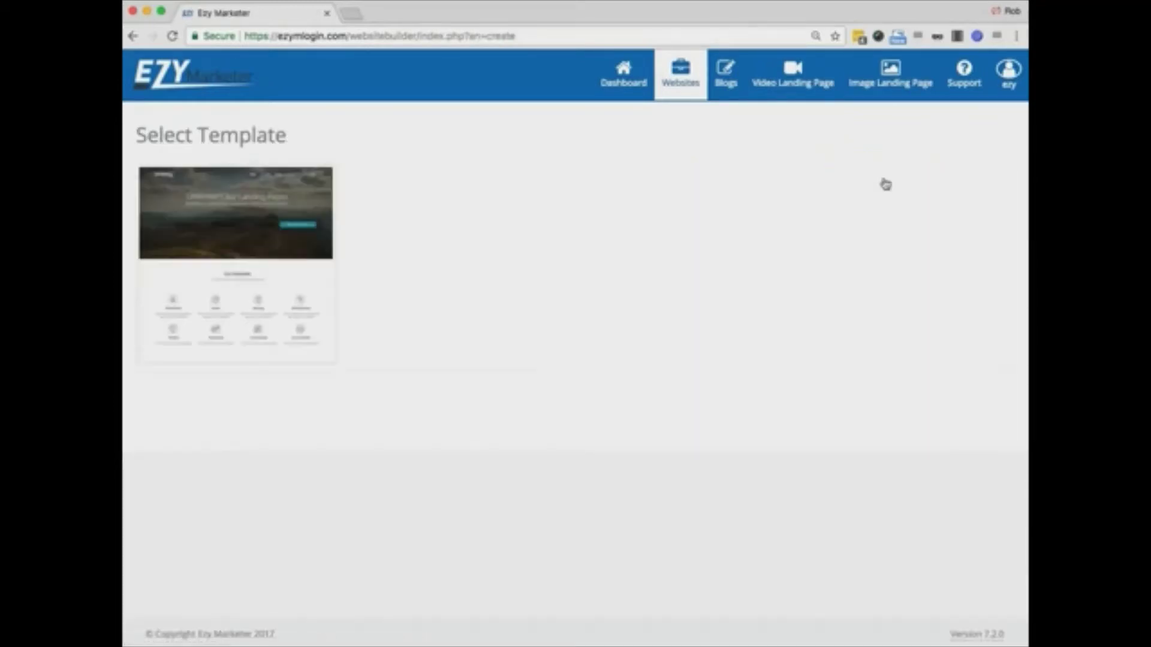
mouse_move(237, 206)
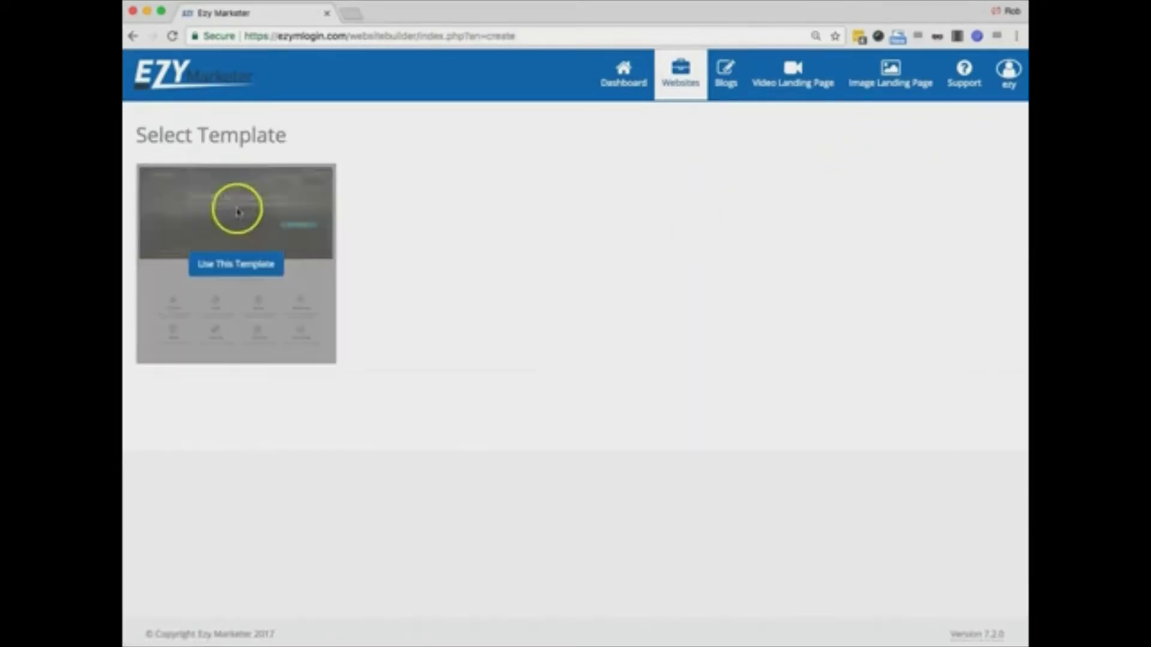
click(230, 266)
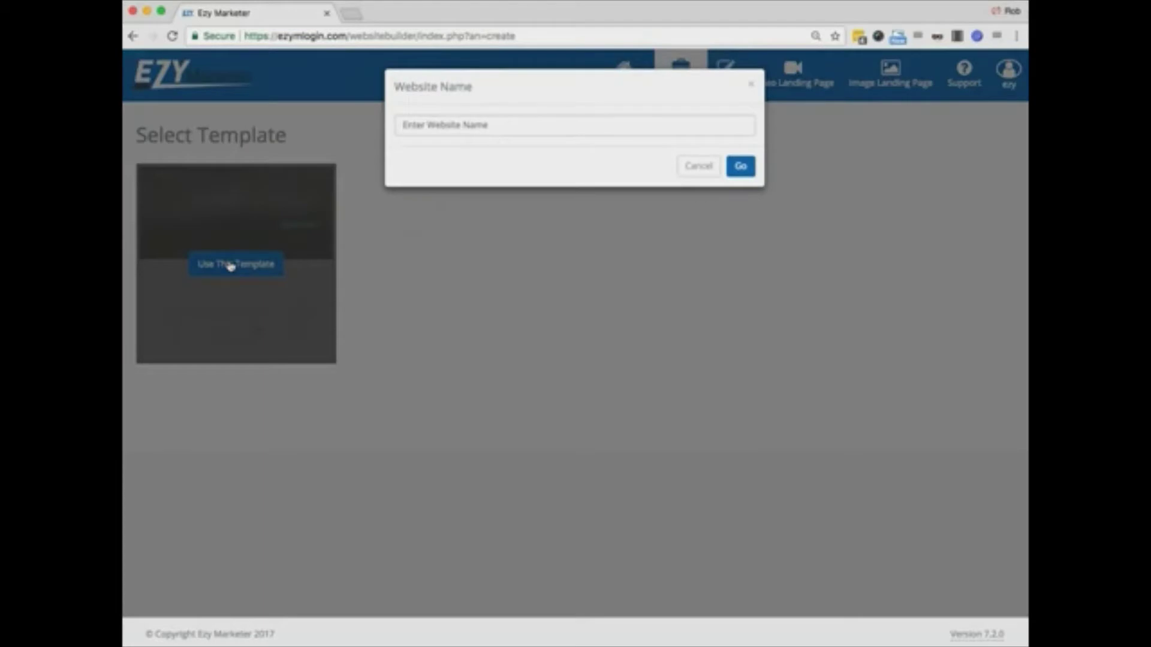
click(604, 133)
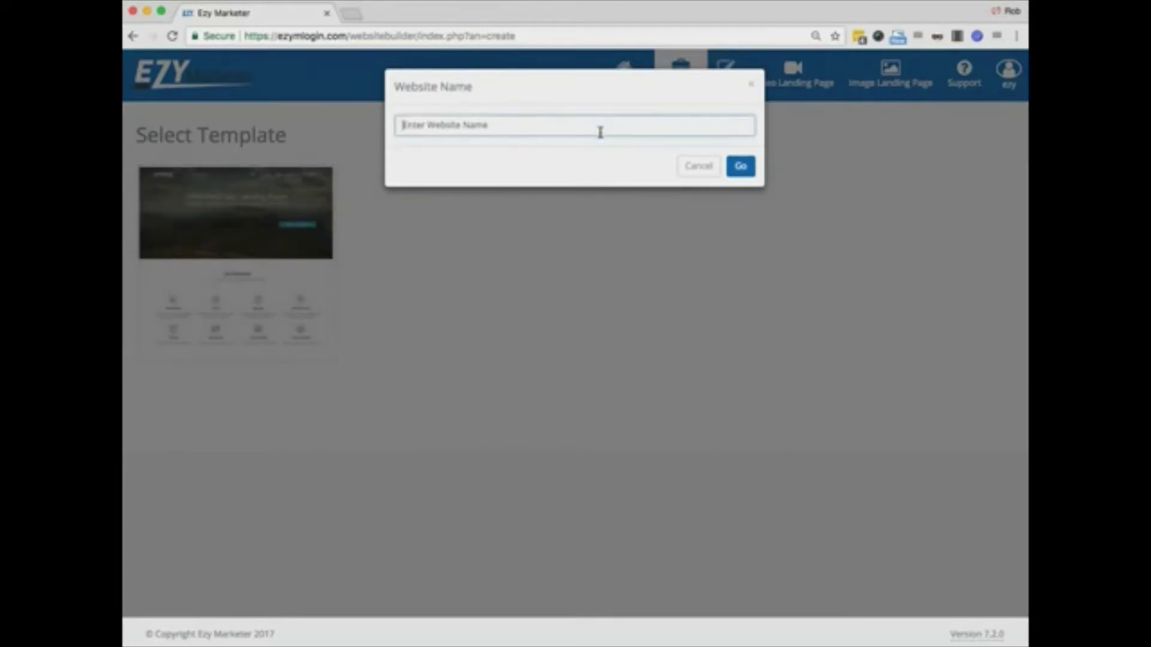
text(Rob Test)
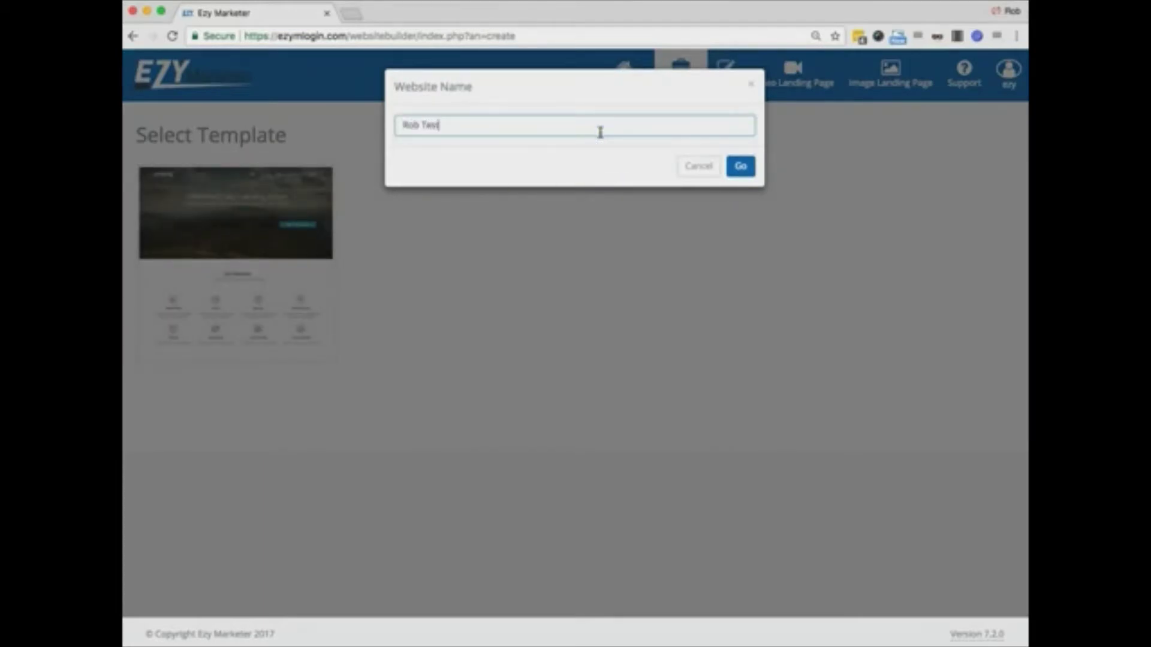
click(742, 168)
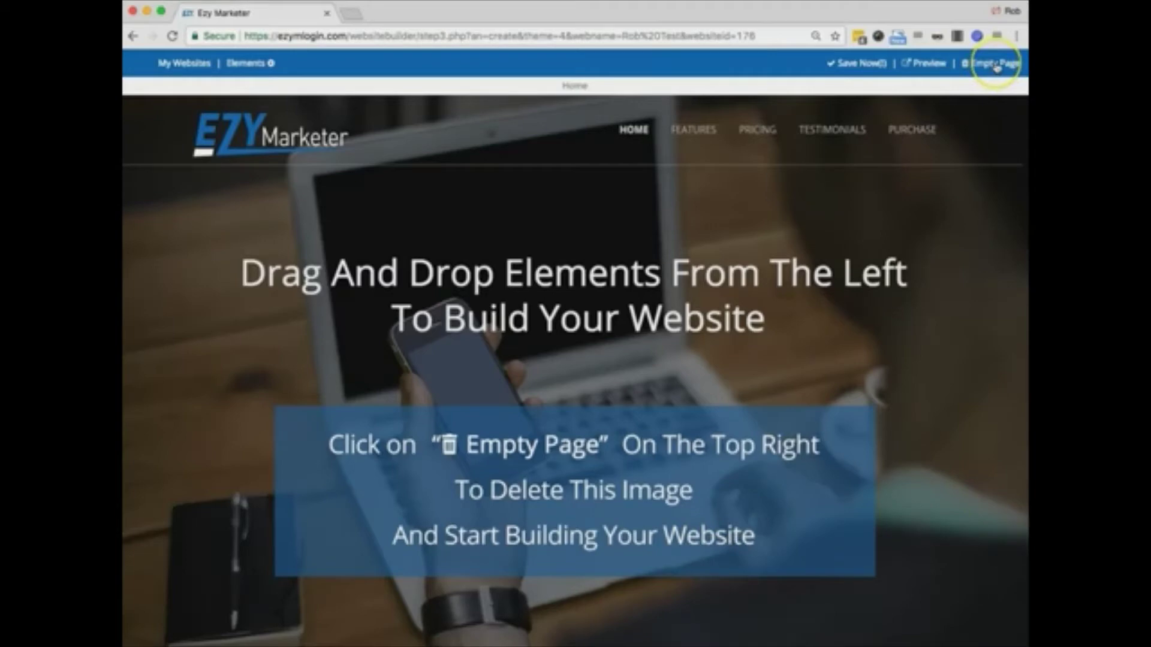
- Empty the Home page of all template placeholder content, confirming with Yes
click(995, 65)
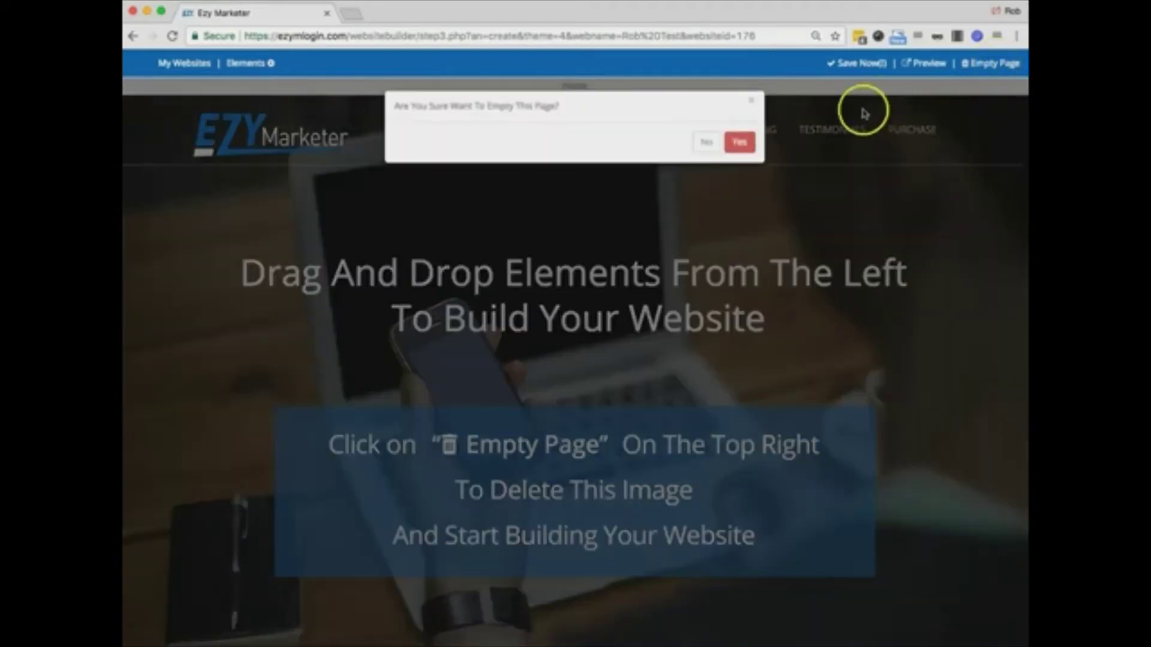
click(741, 143)
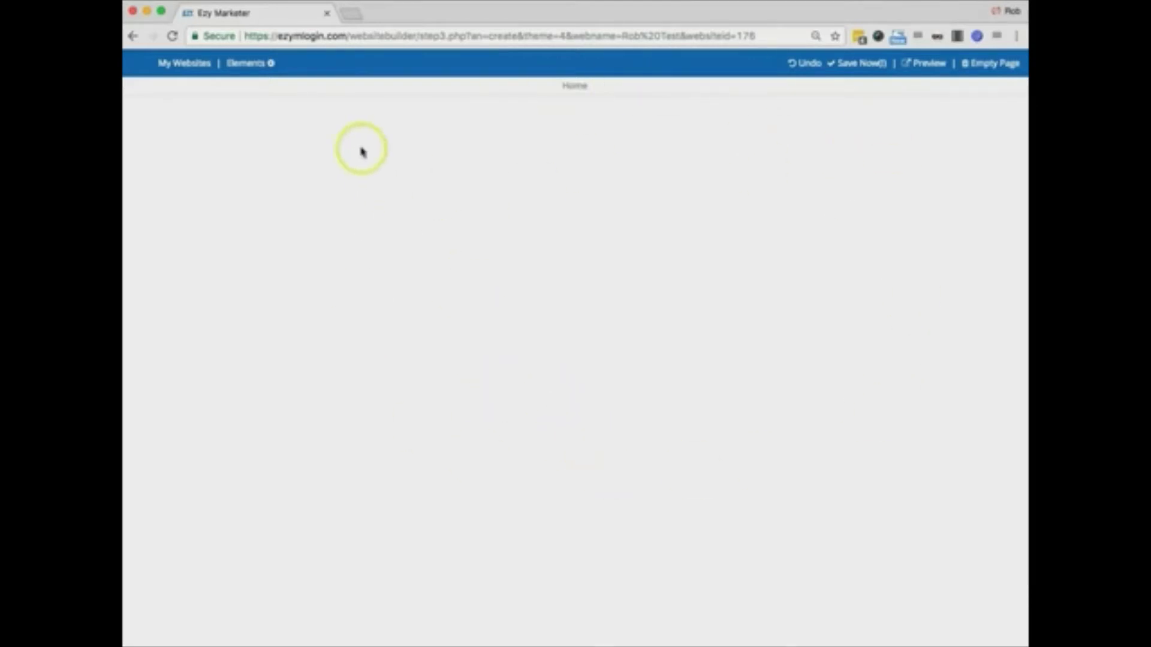
- Show the three Header block designs from the Elements panel's Blocks list
click(252, 65)
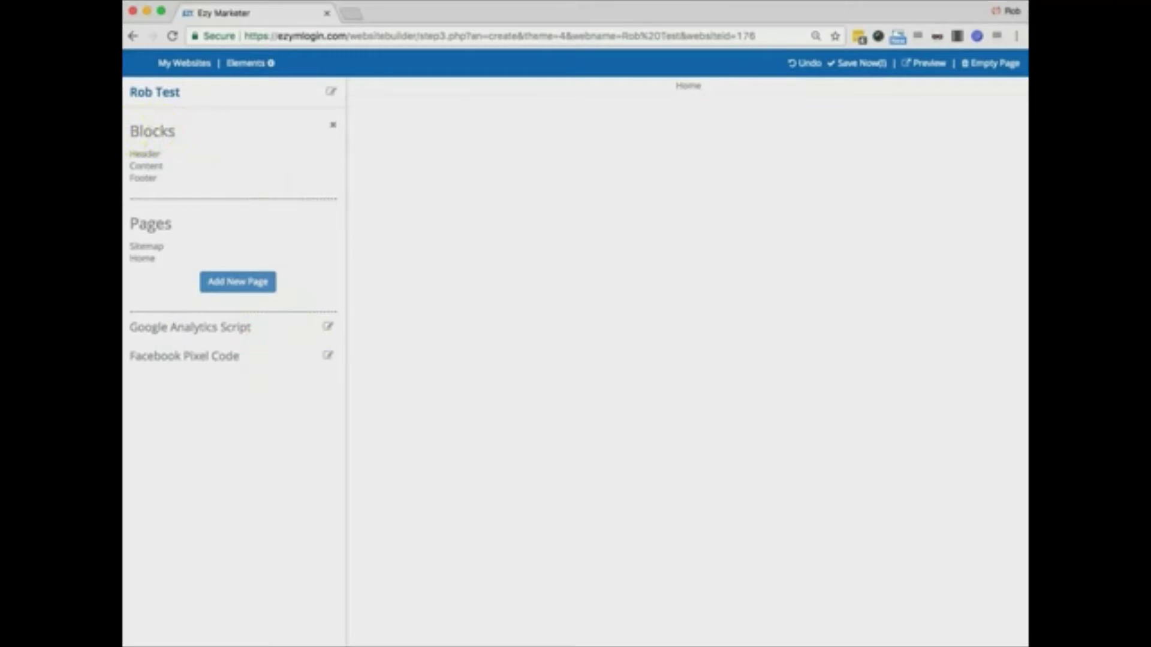
click(151, 157)
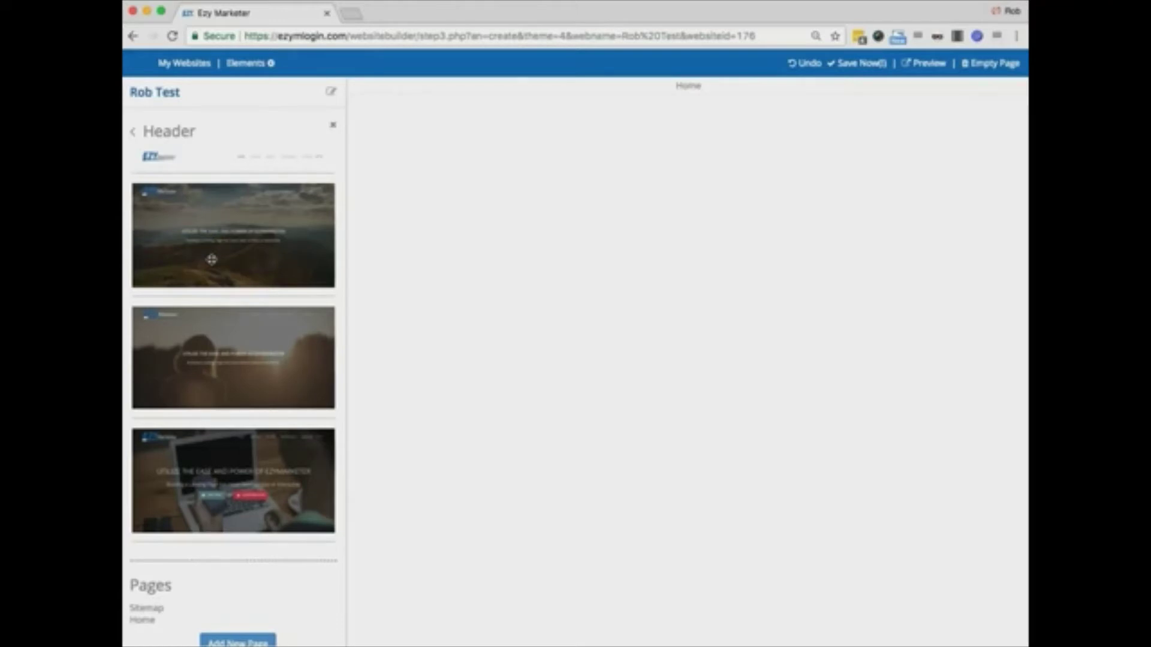
- Add the first header design with the EZY Marketer logo and apply its logo image settings
drag(195, 262, 835, 161)
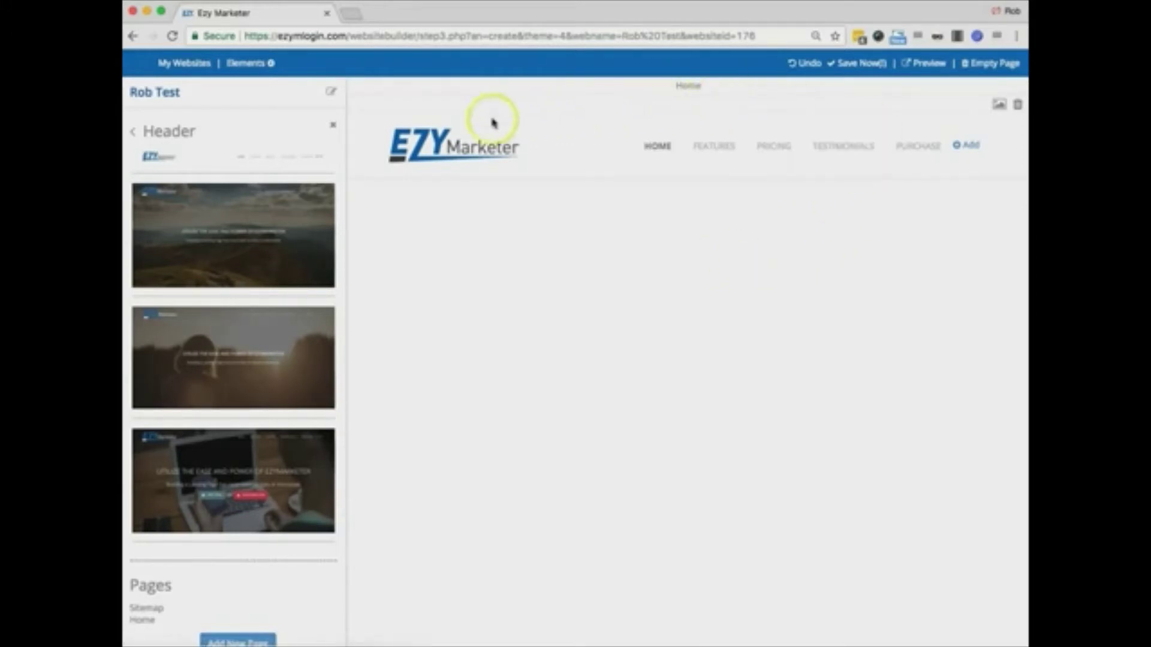
click(442, 156)
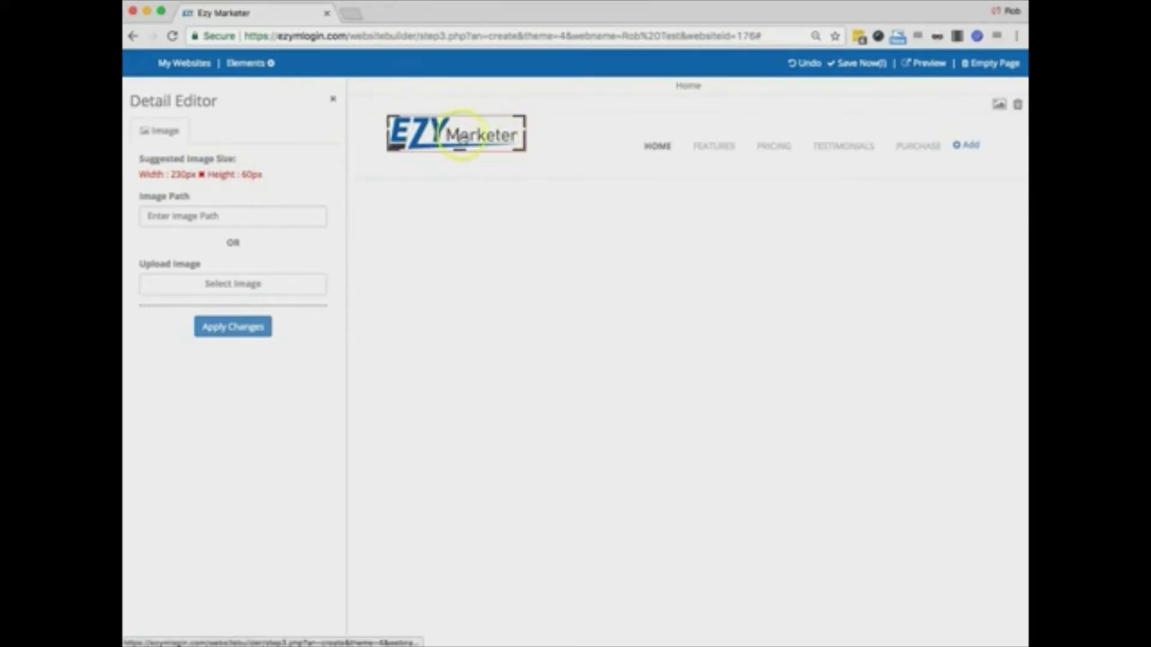
click(172, 217)
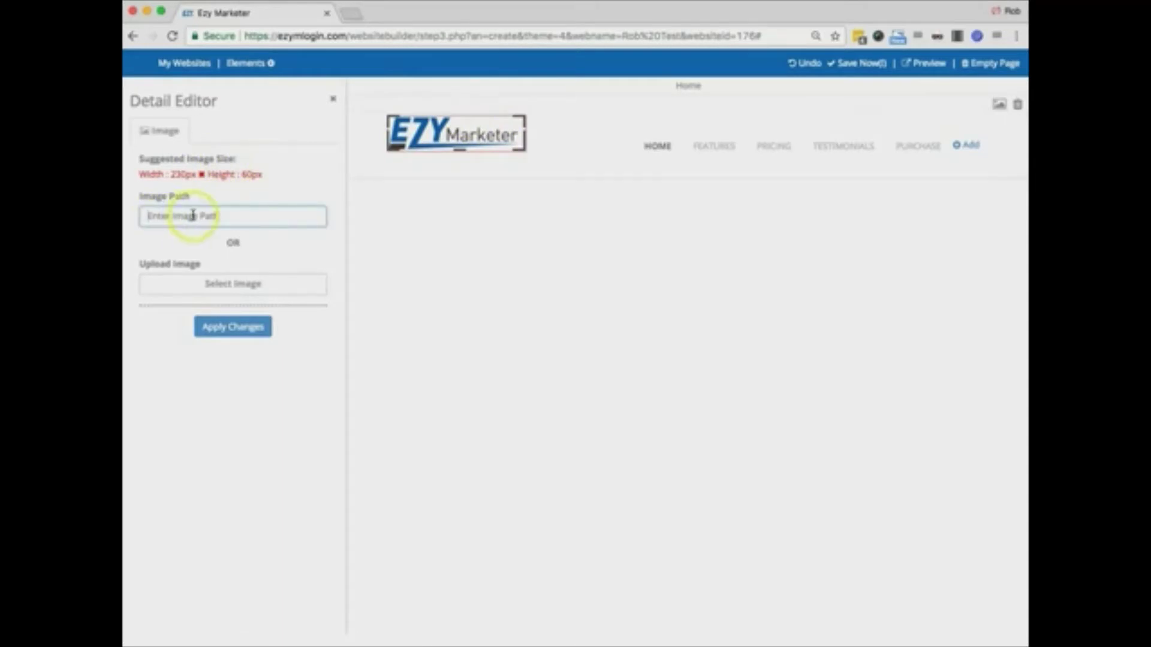
click(229, 298)
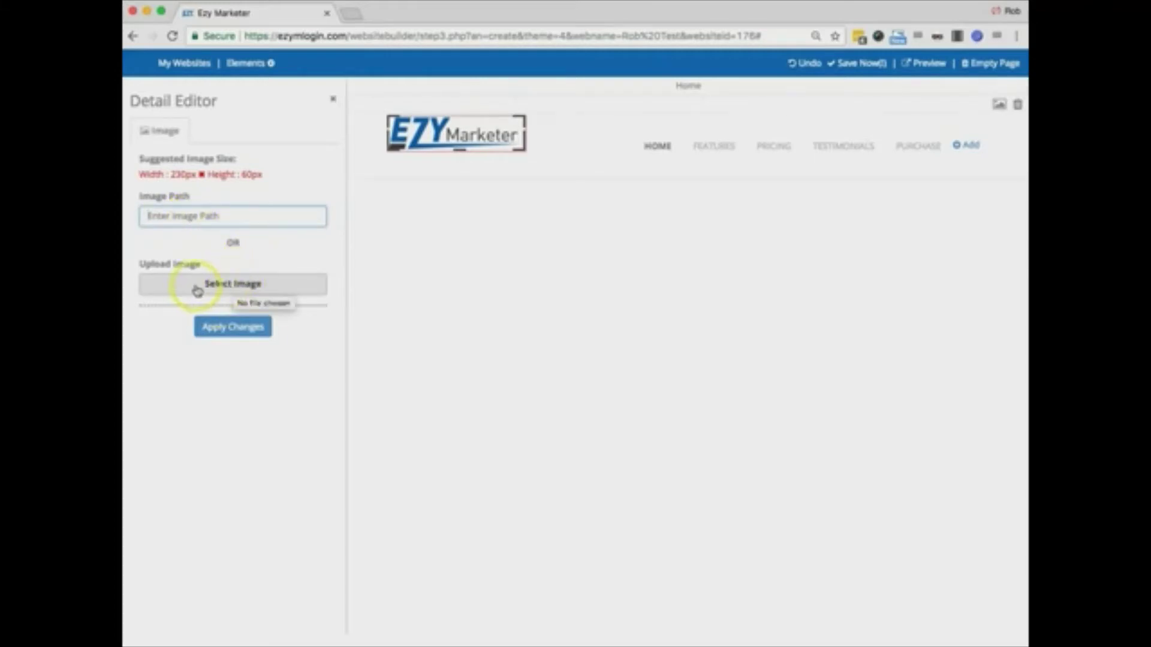
click(262, 285)
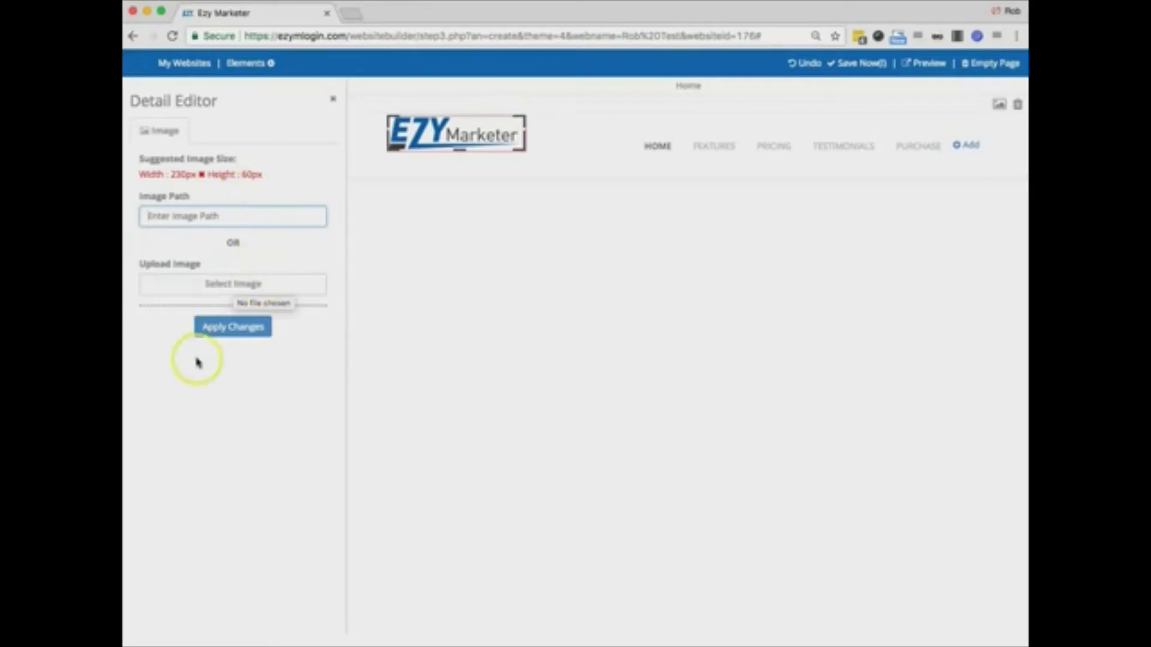
click(227, 331)
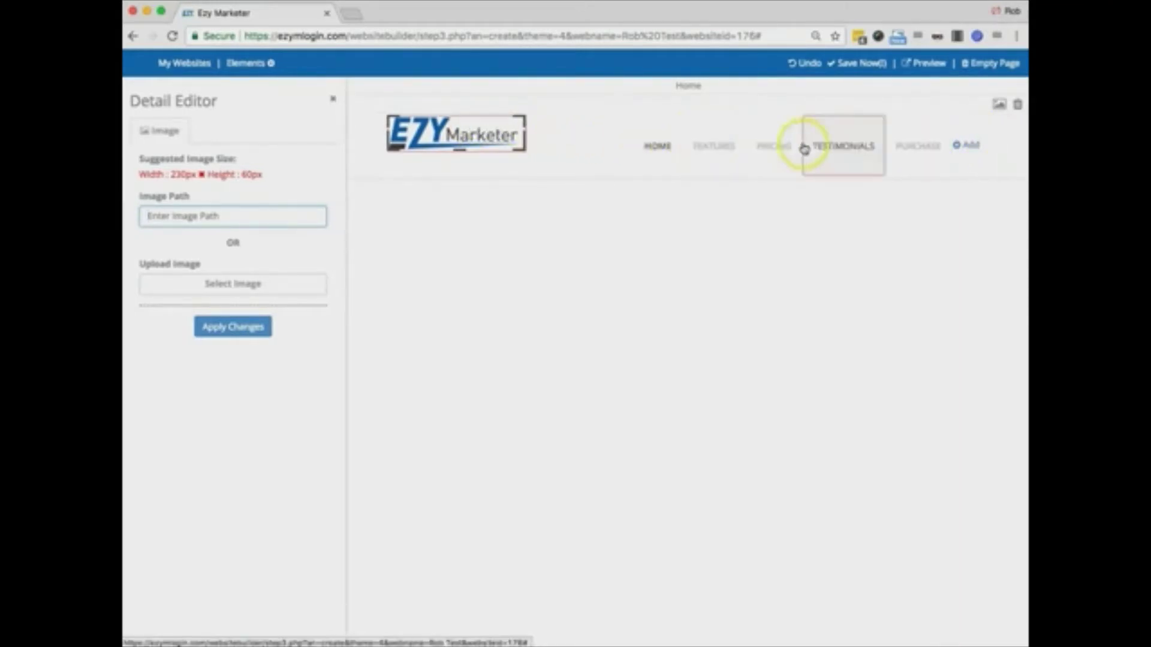
- Start a new 'Pricing' menu link and try its link-page and link-target options
click(969, 149)
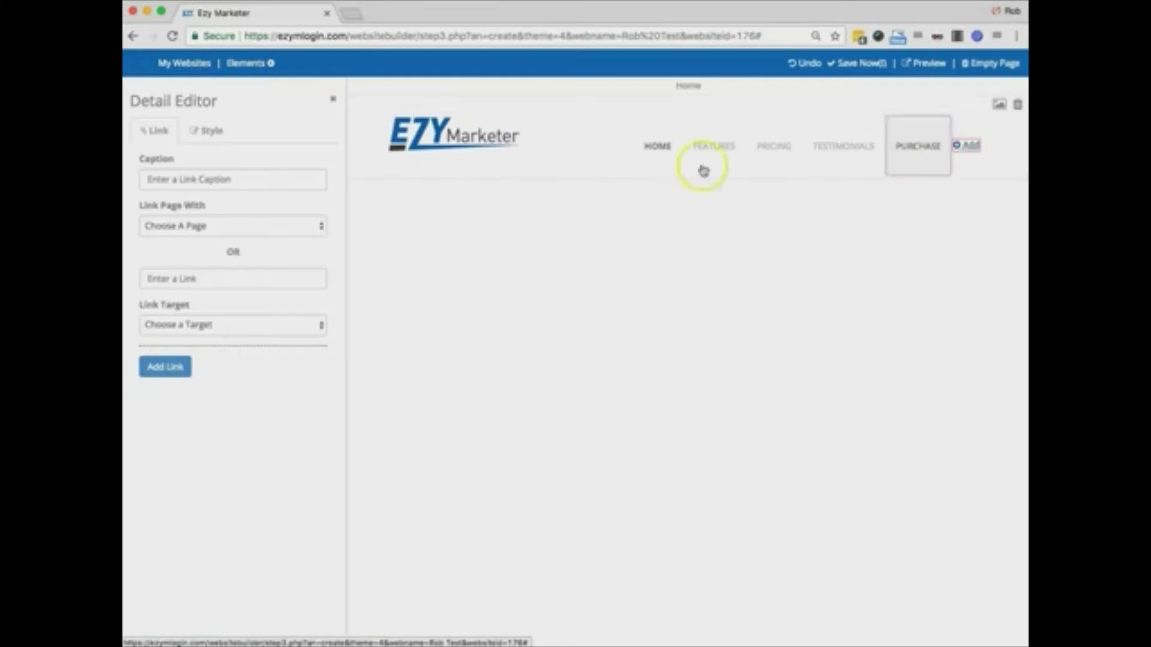
click(254, 178)
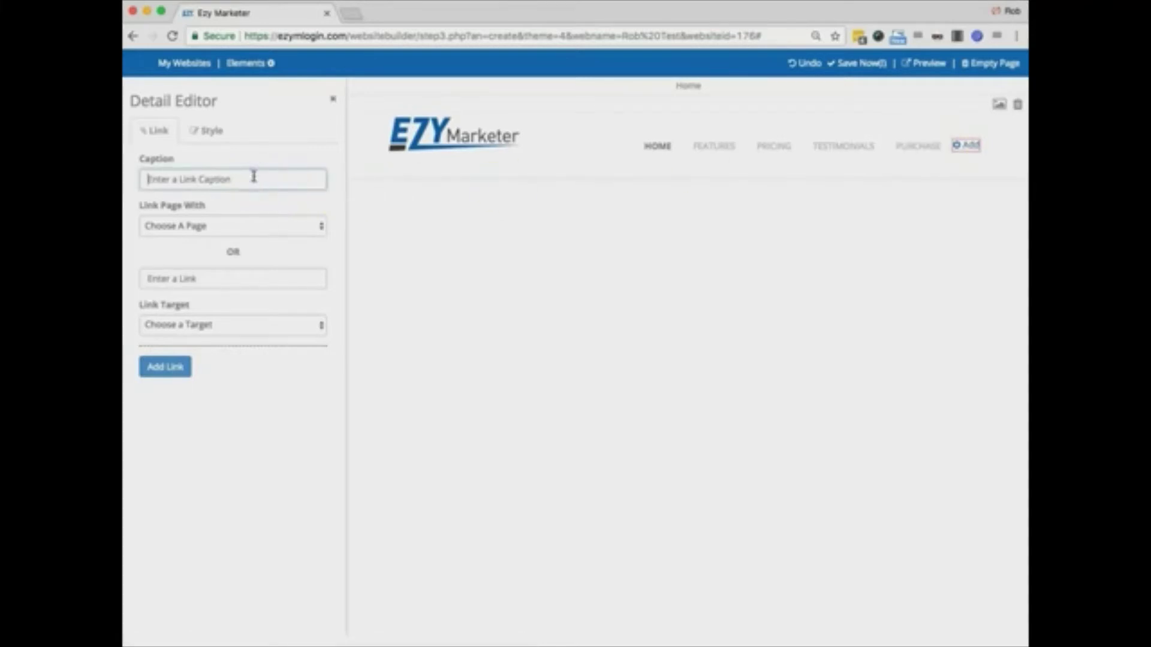
text(Pricing)
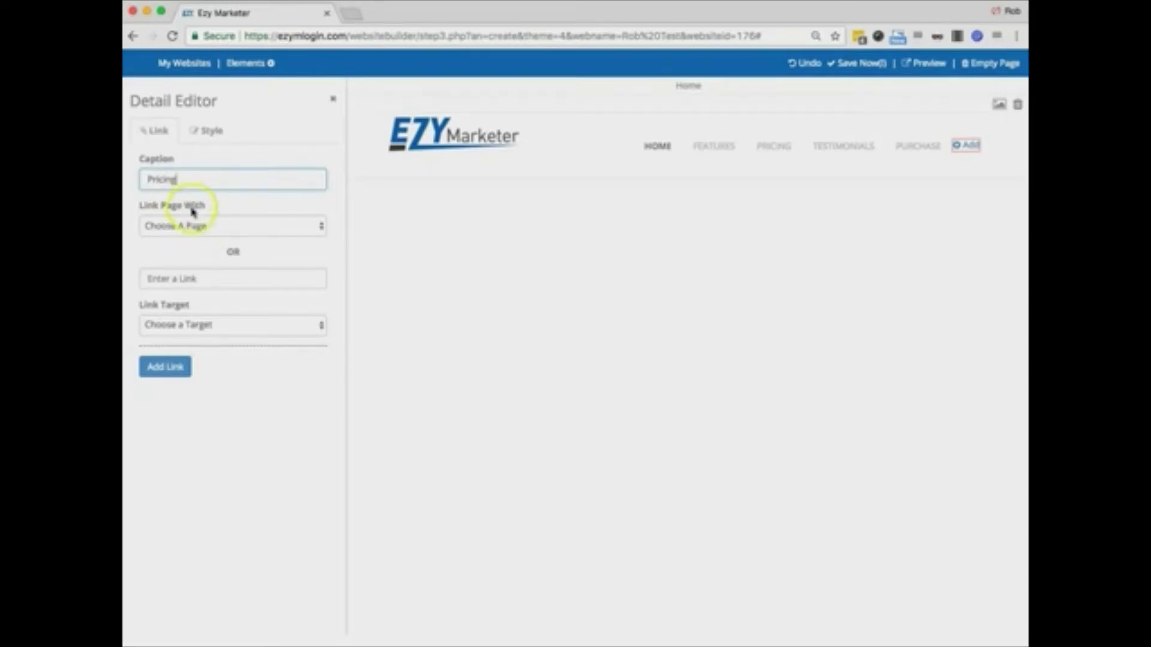
click(225, 228)
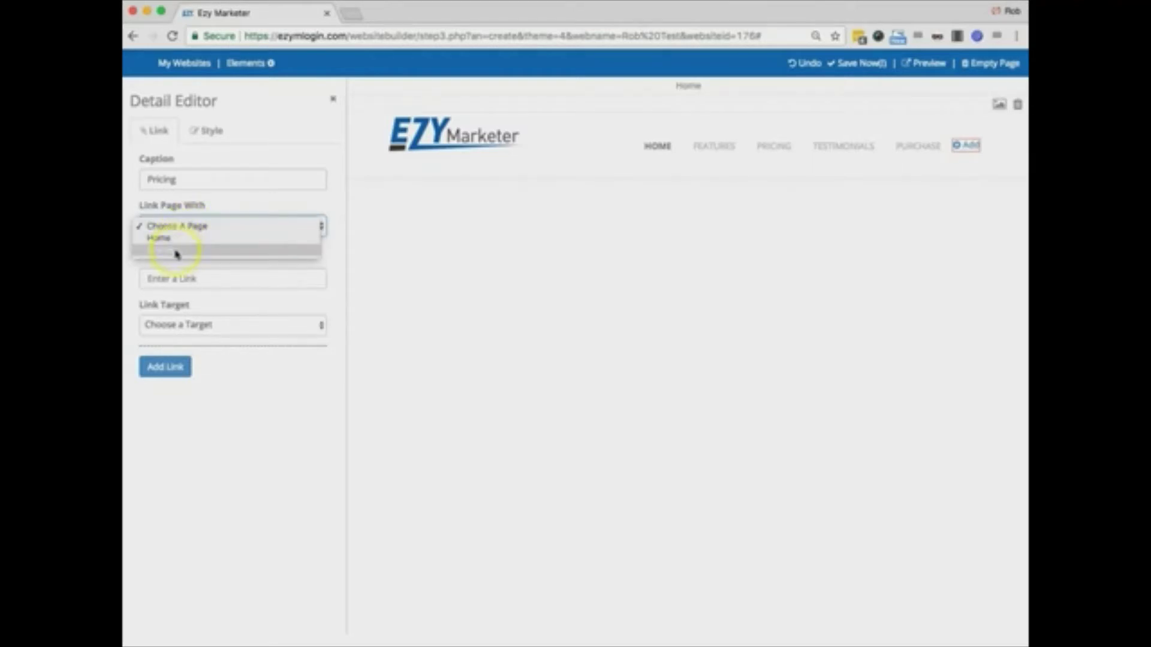
click(176, 228)
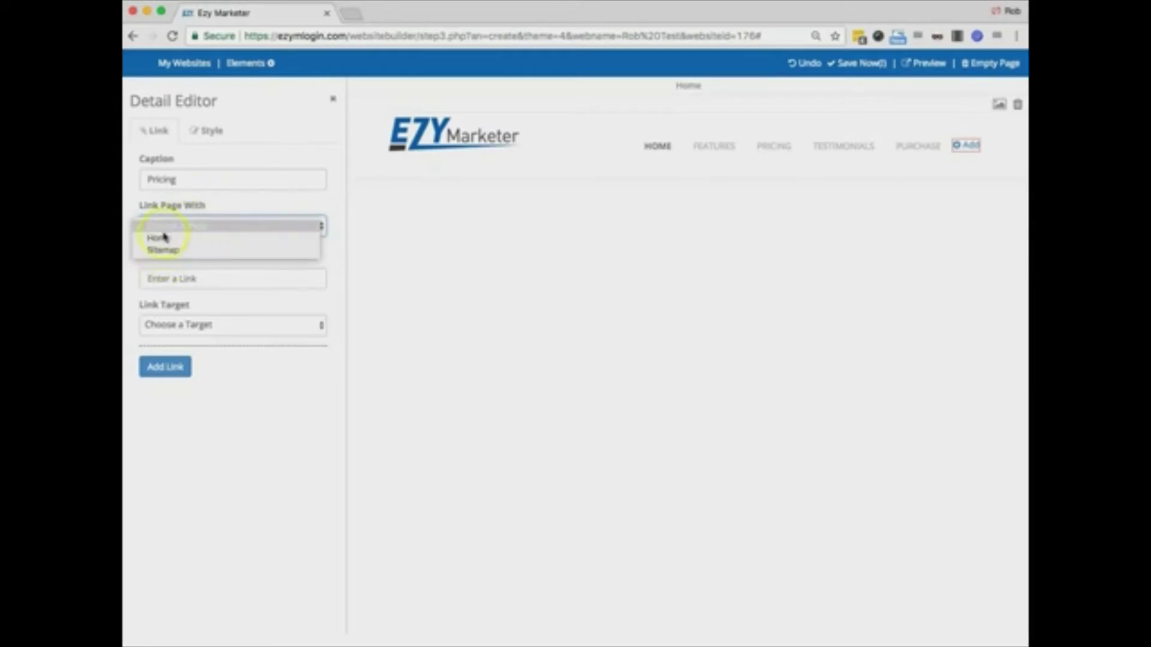
click(228, 267)
click(207, 278)
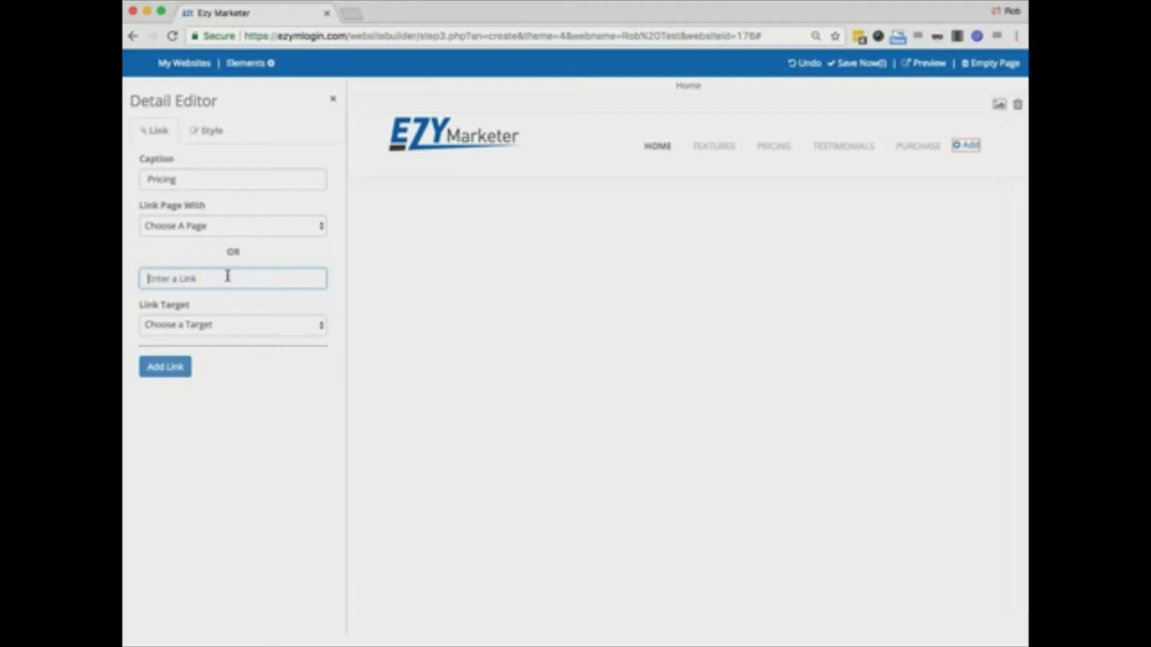
click(216, 325)
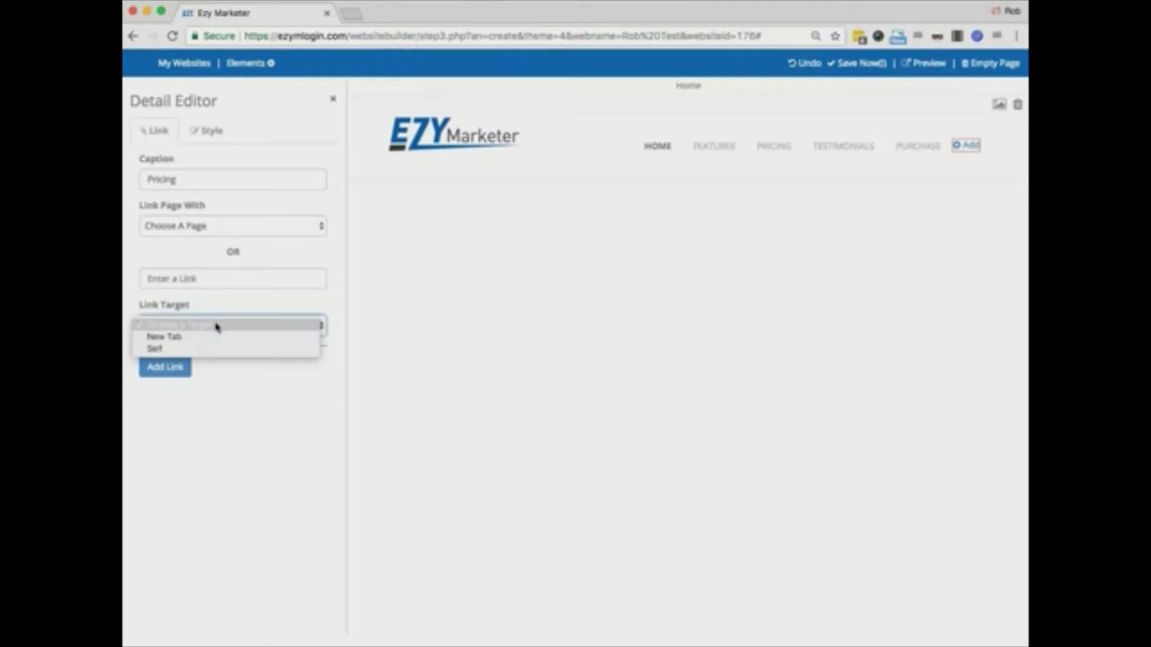
click(201, 337)
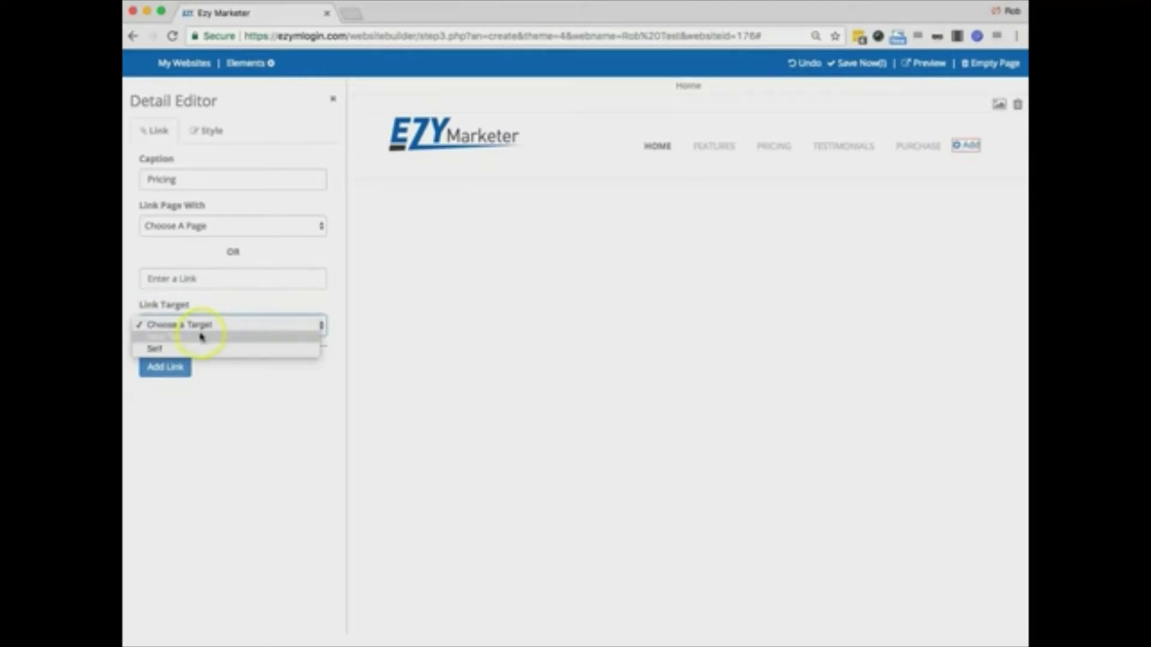
click(172, 355)
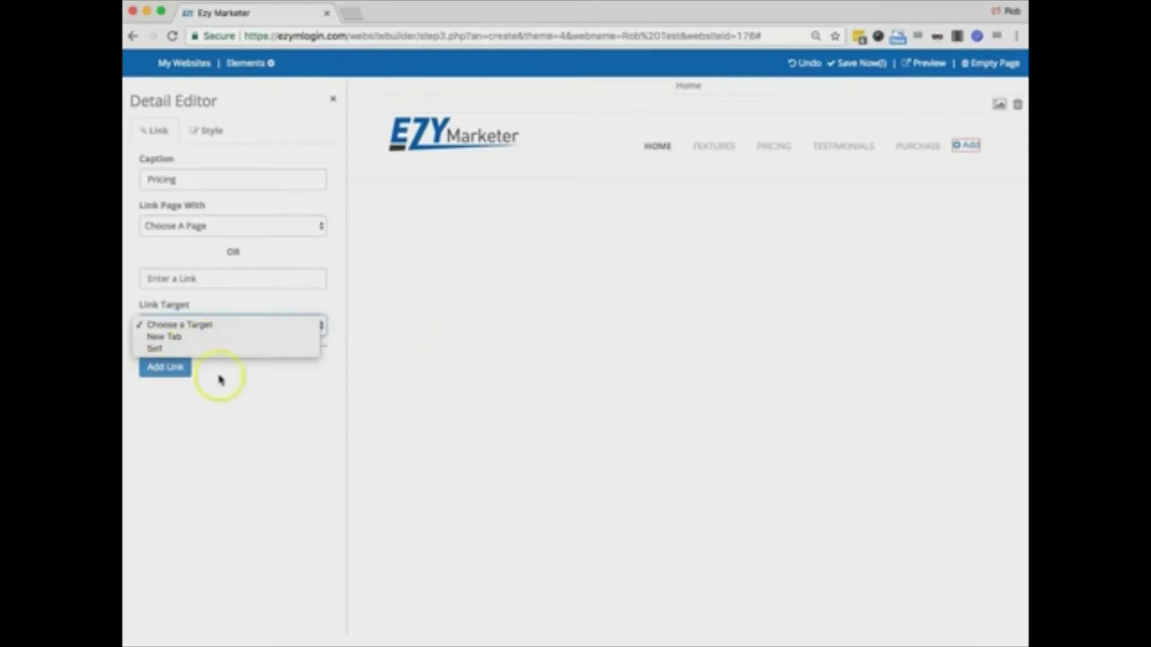
click(500, 369)
click(172, 367)
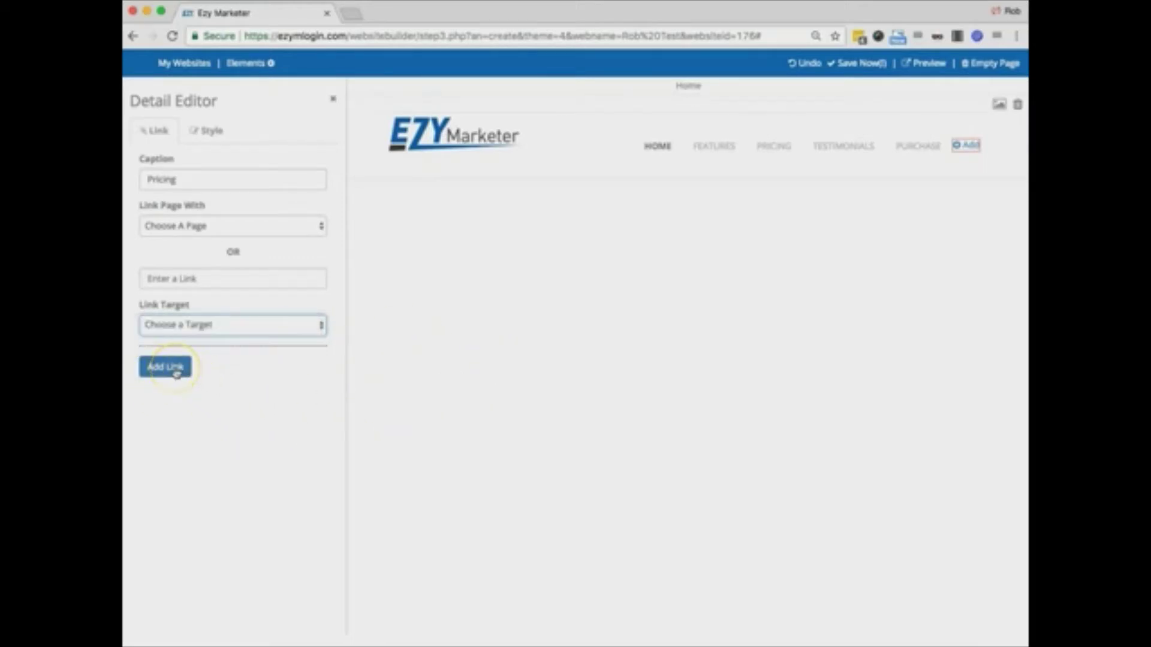
- Link Pricing to Home in a new tab, add it, and mark the original PRICING for removal
click(257, 224)
click(222, 238)
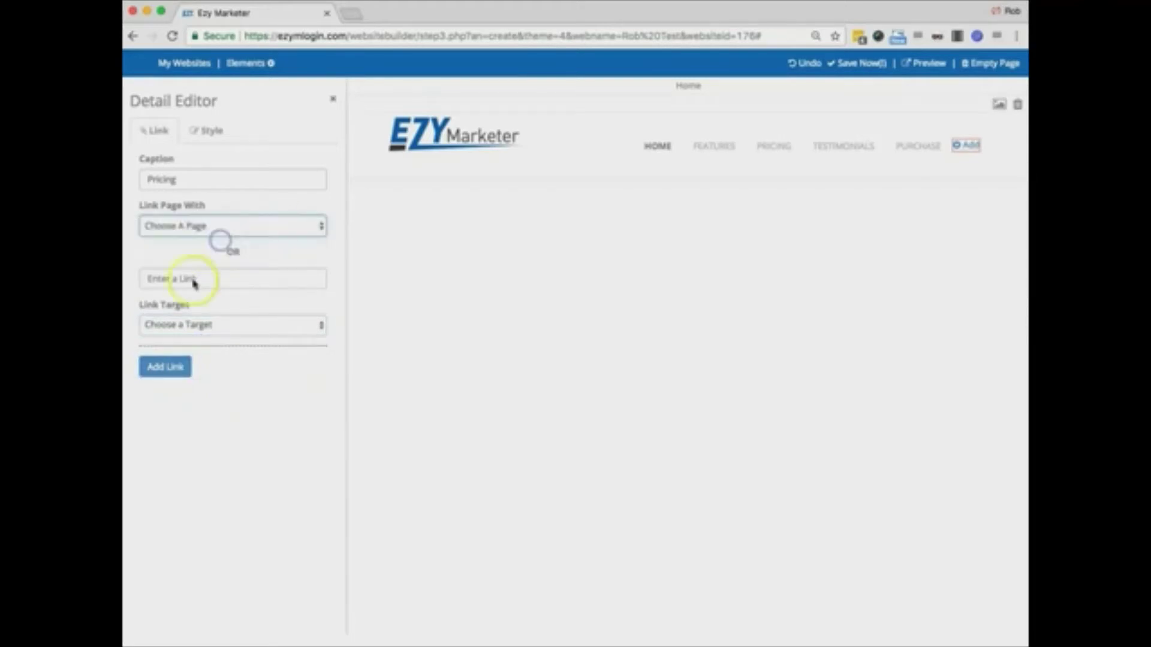
click(183, 323)
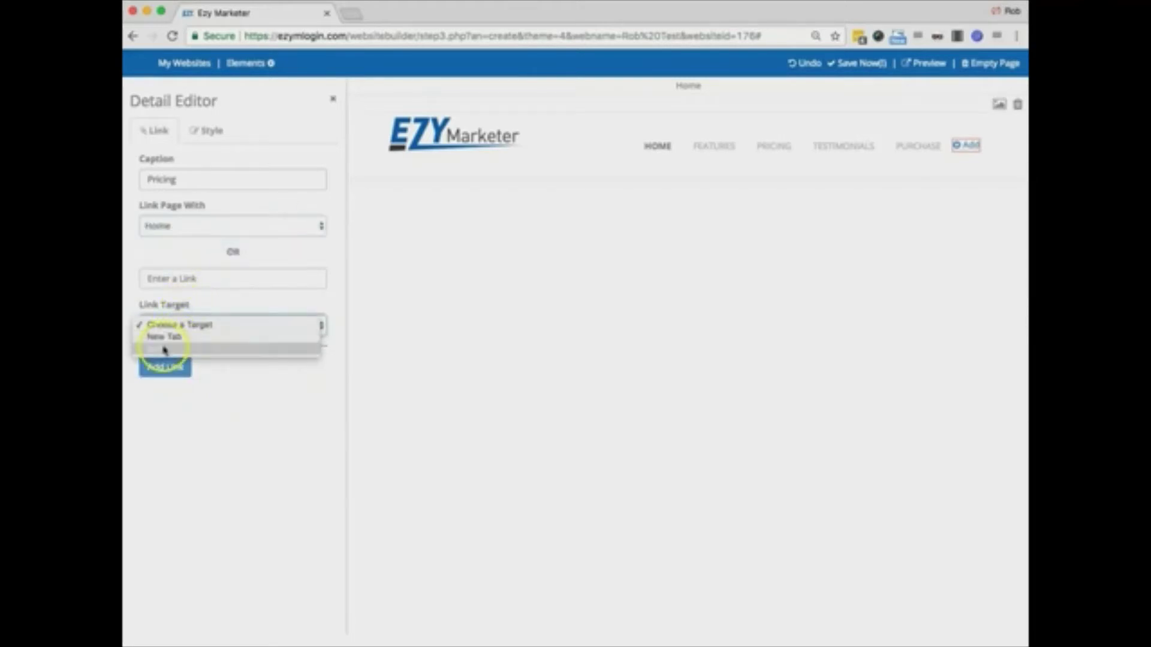
click(172, 336)
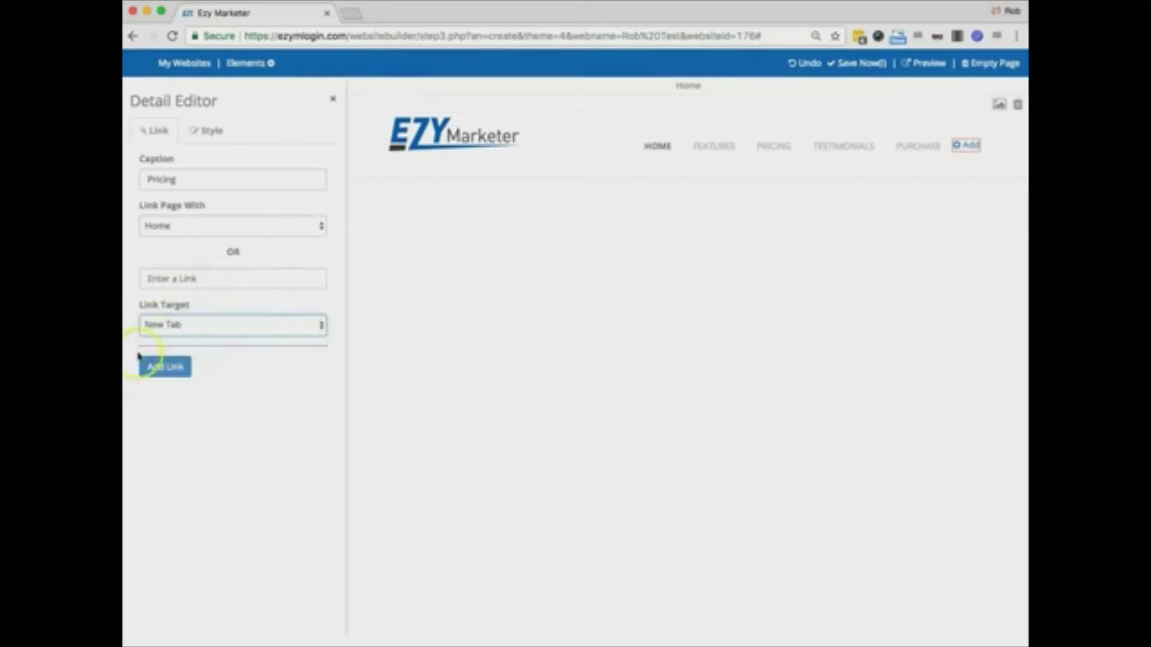
click(166, 368)
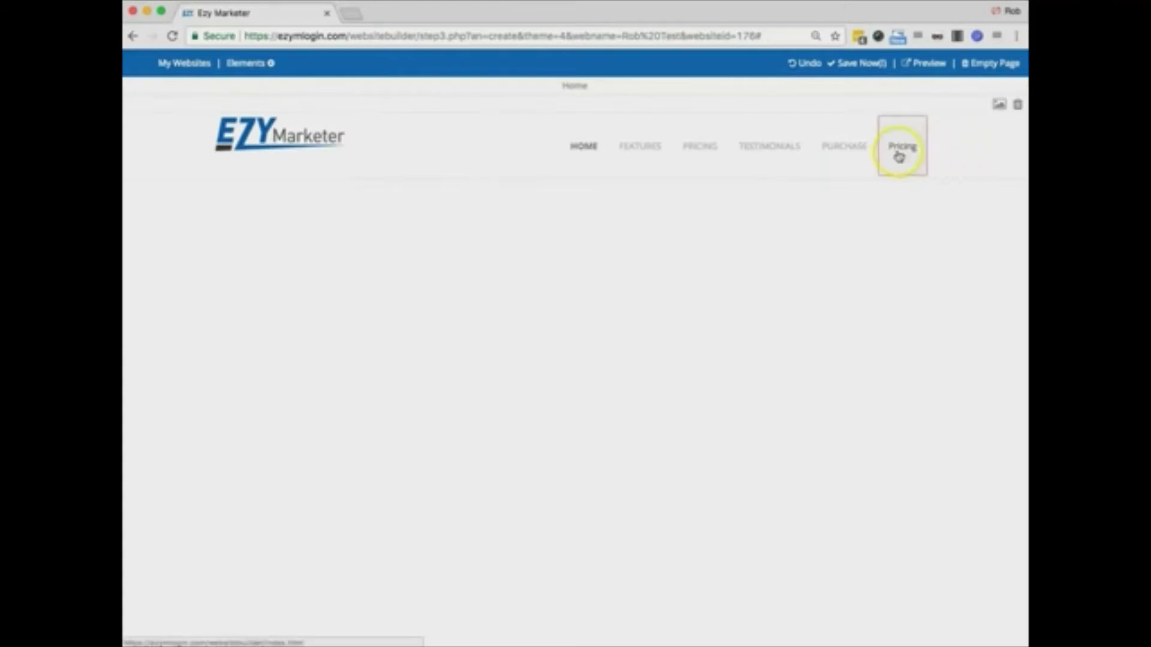
click(702, 151)
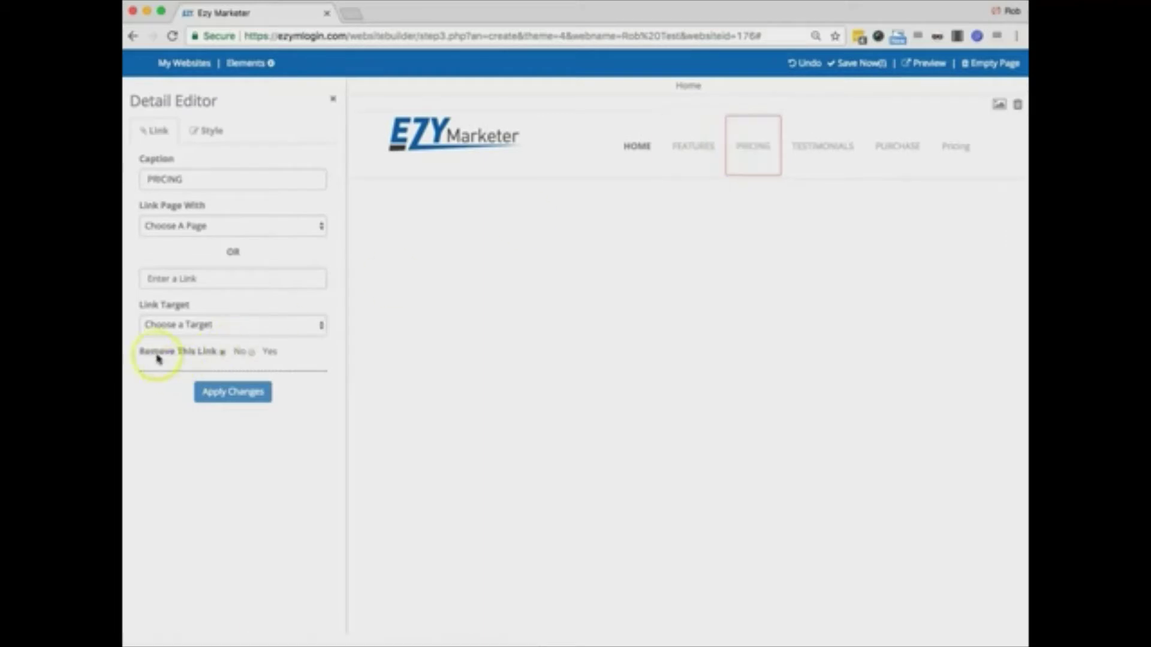
click(251, 352)
- Apply the PRICING link removal, then browse the Content block thumbnails
click(228, 393)
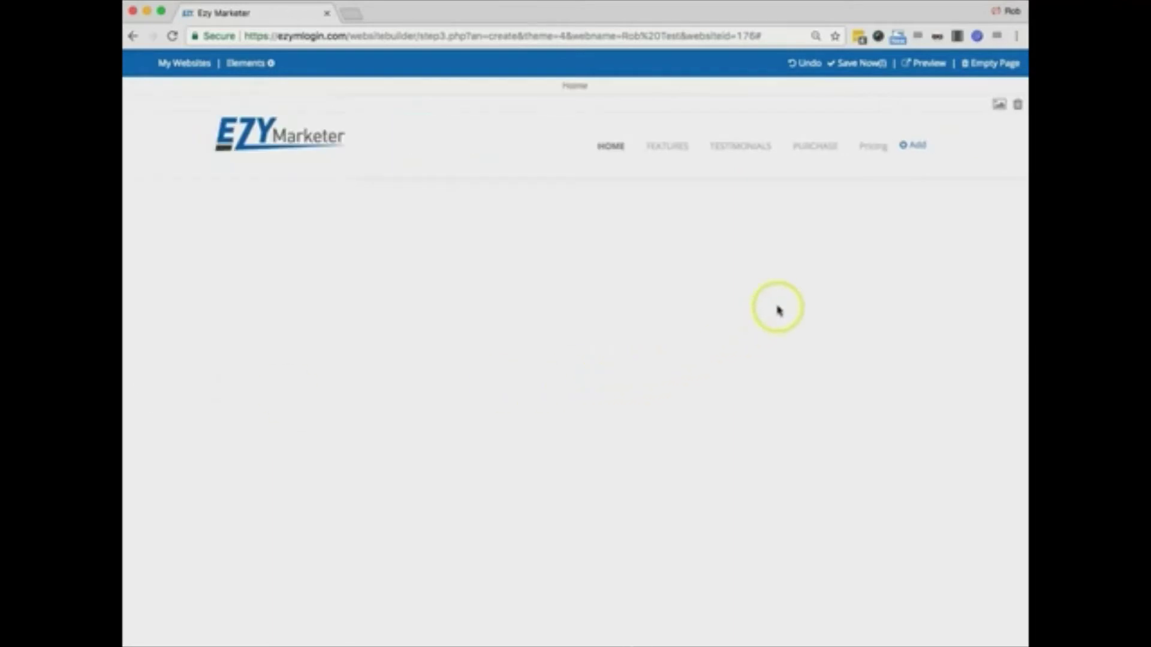
click(247, 66)
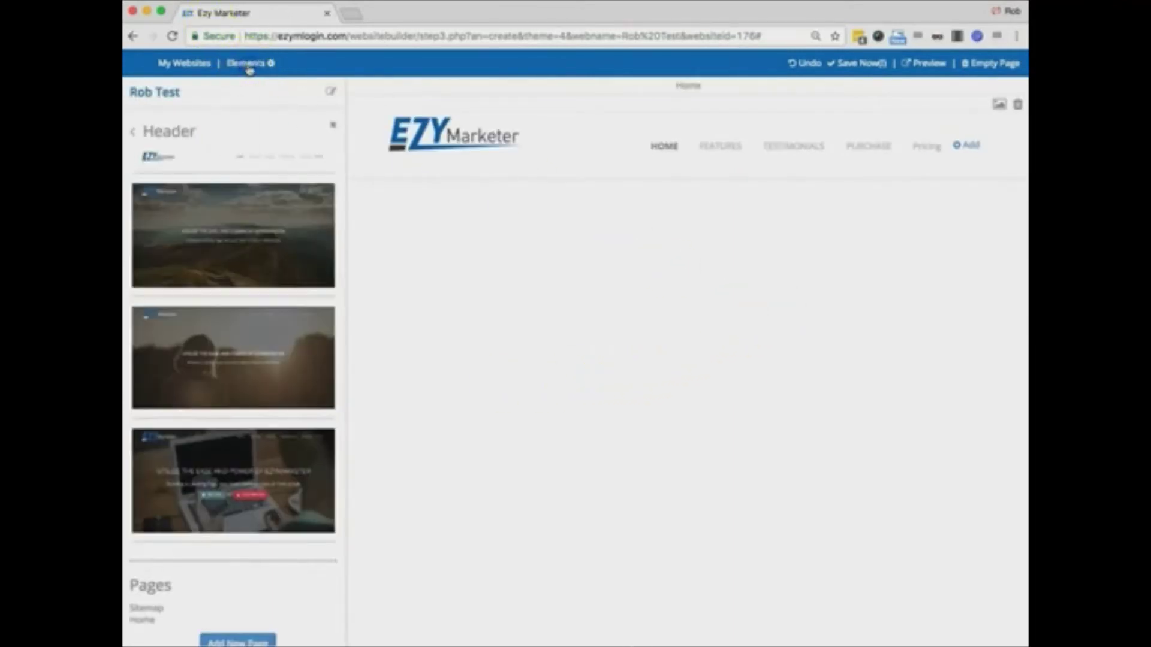
click(133, 135)
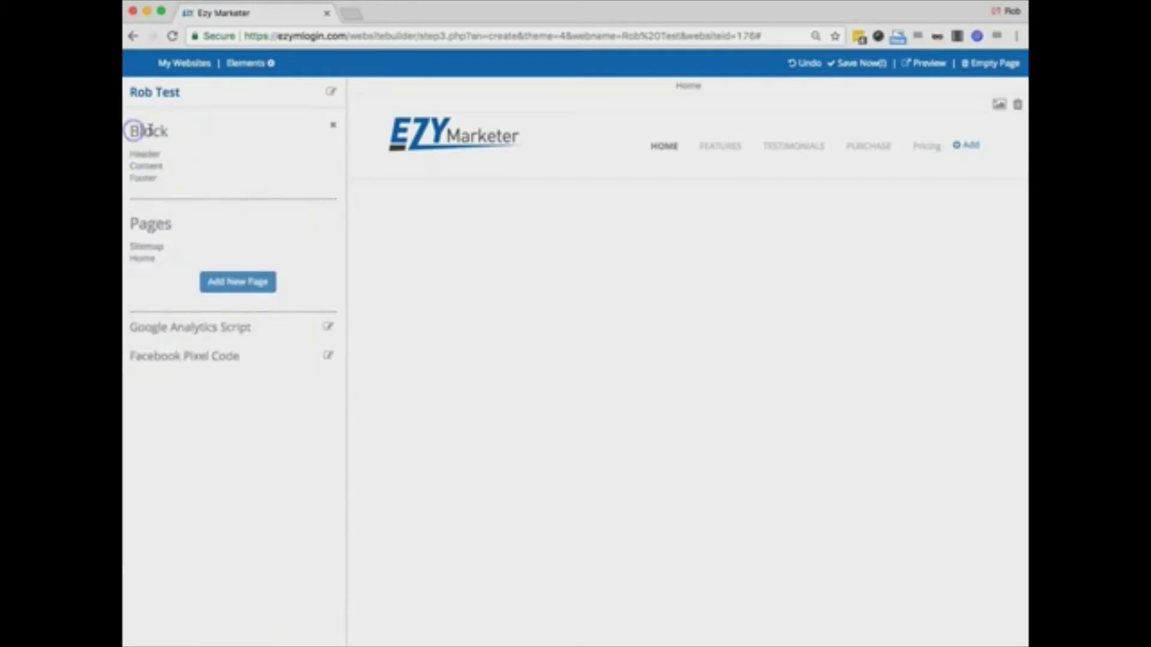
click(146, 166)
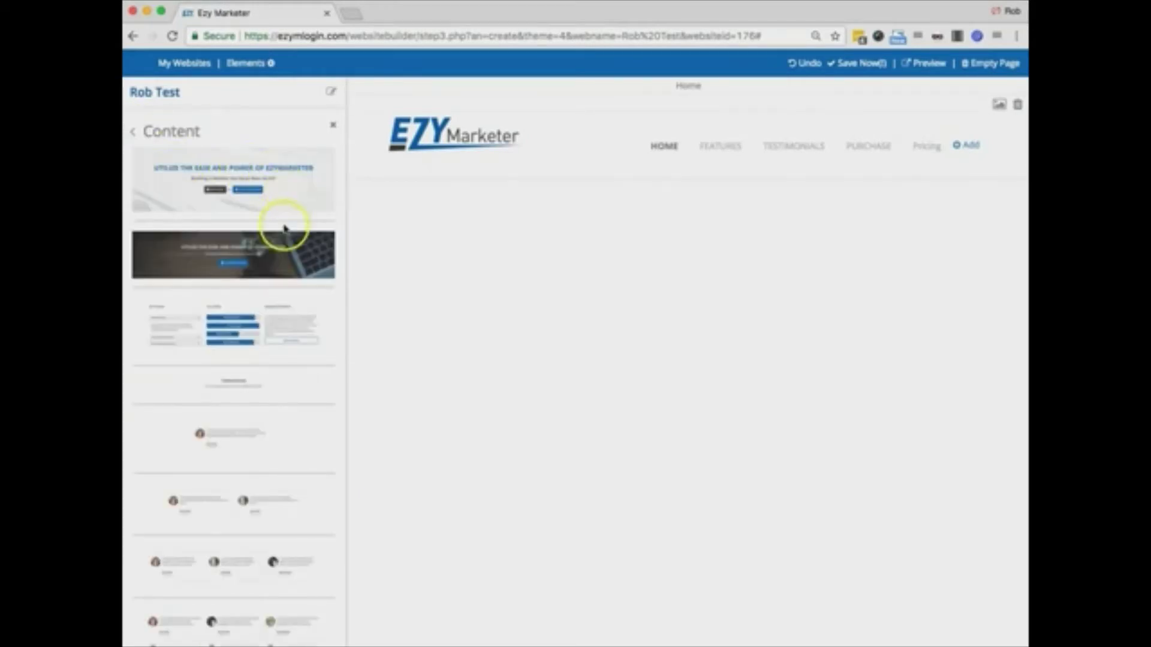
scroll(264, 250, down, 3)
scroll(263, 250, down, 8)
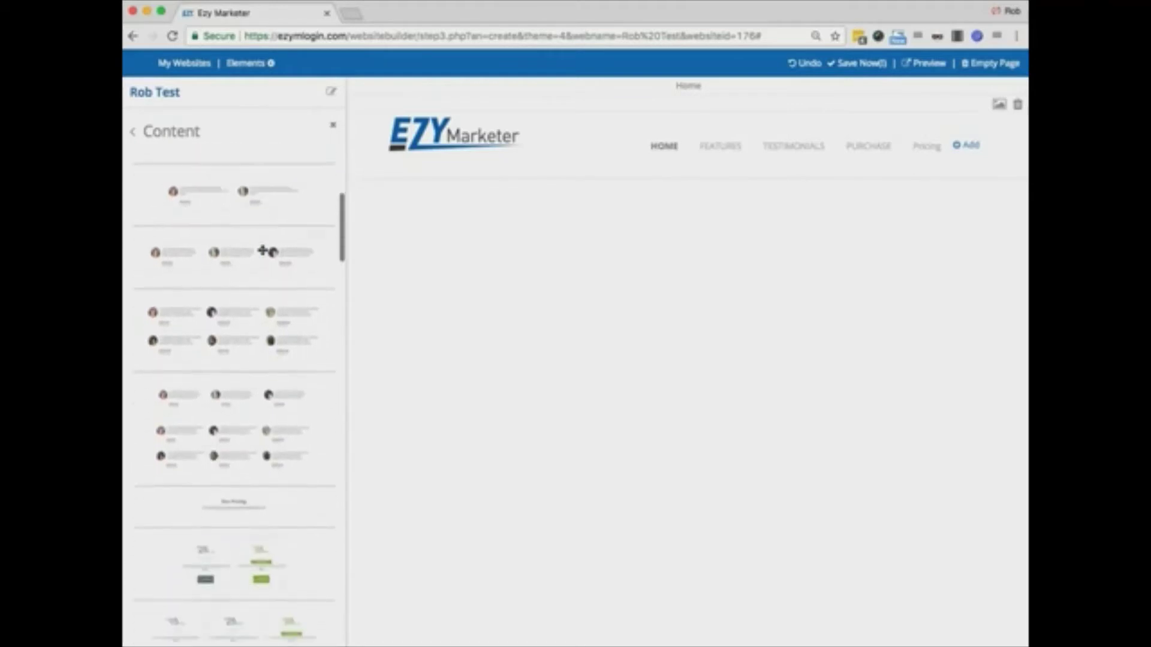
scroll(262, 250, down, 10)
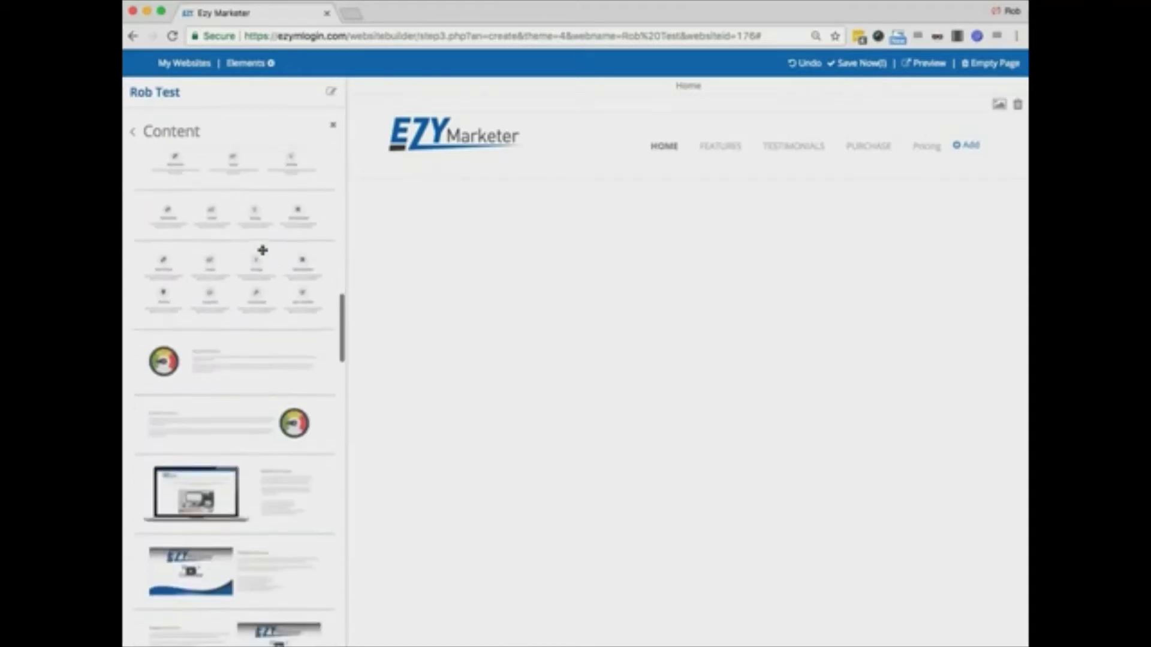
scroll(263, 250, down, 4)
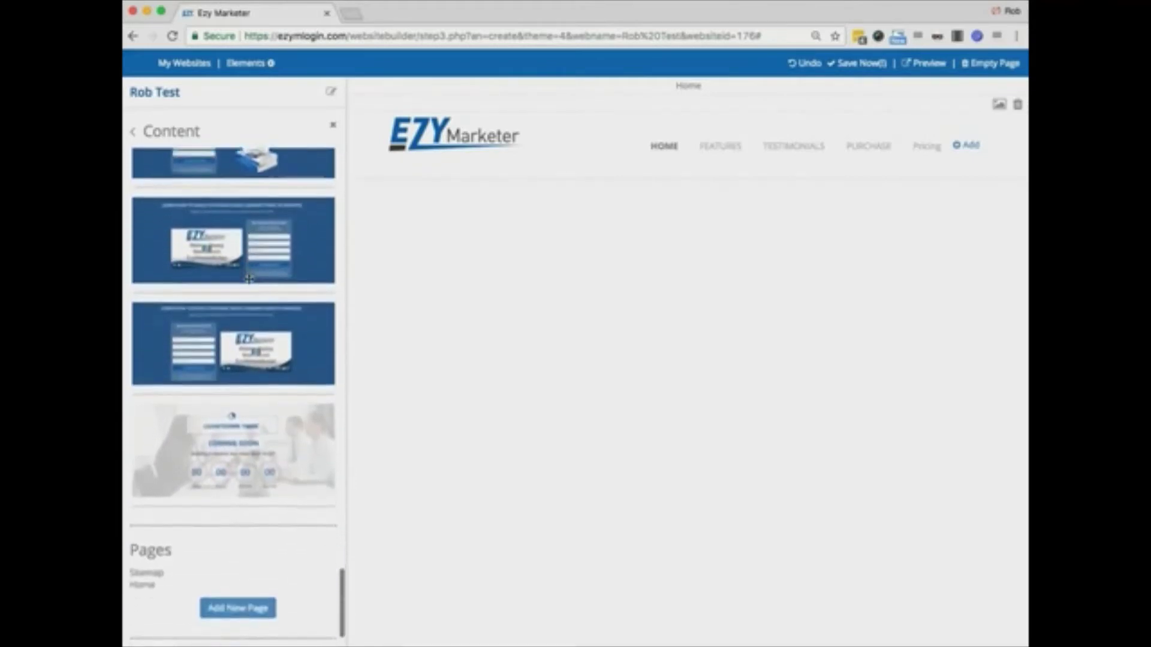
scroll(265, 404, up, 10)
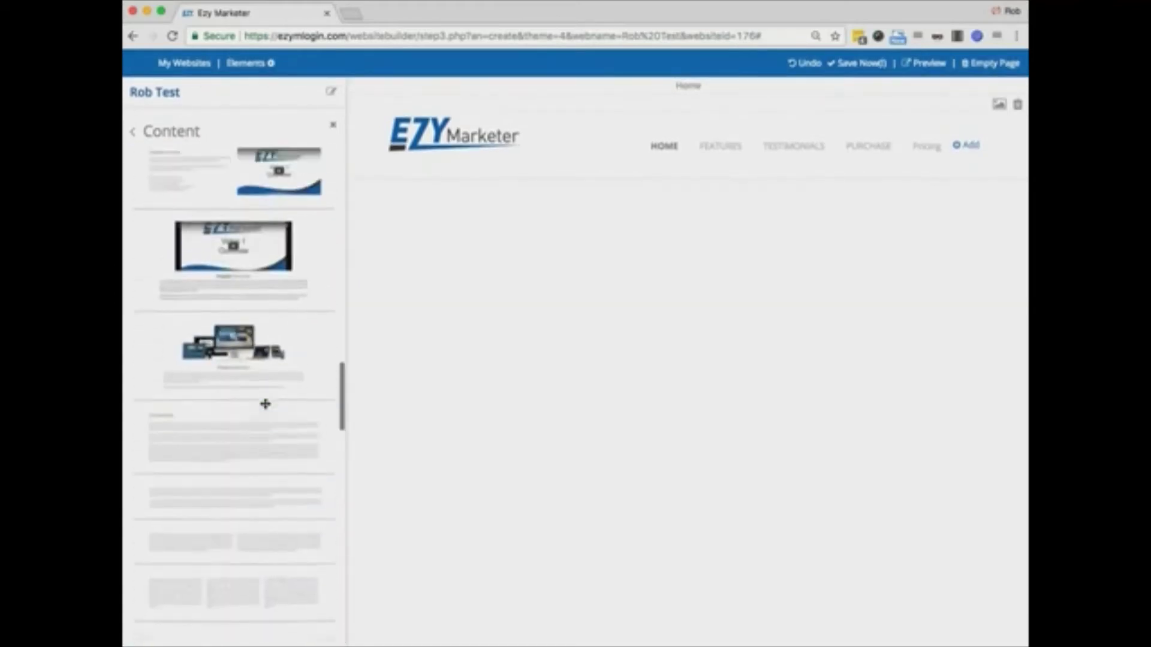
scroll(264, 404, up, 10)
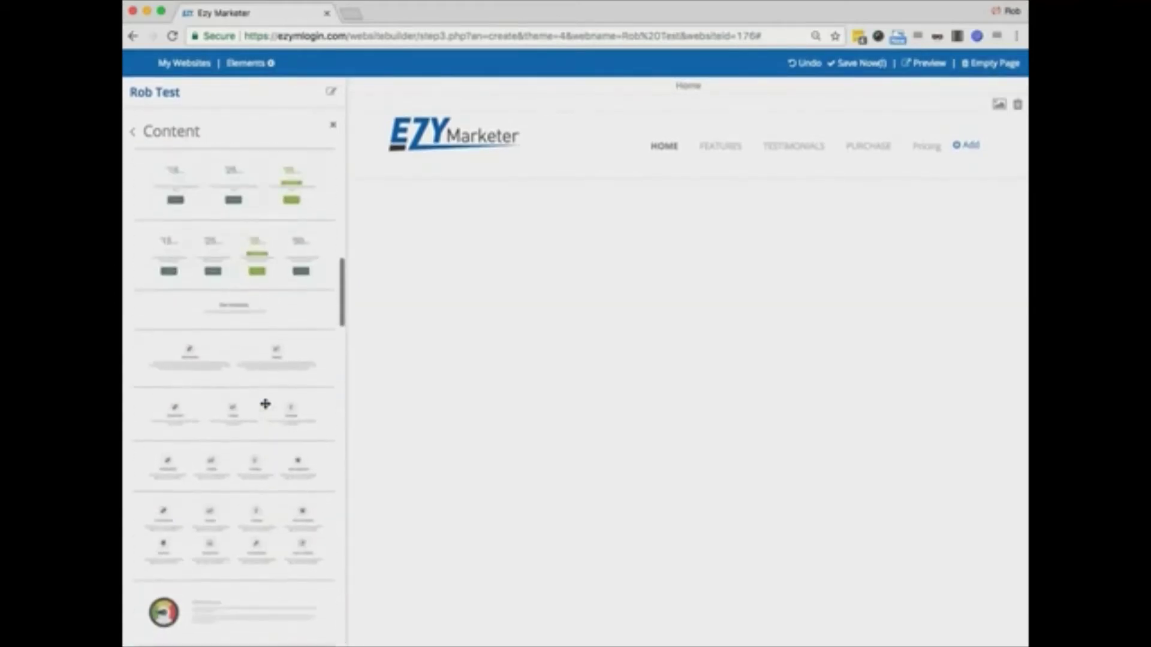
scroll(265, 403, up, 10)
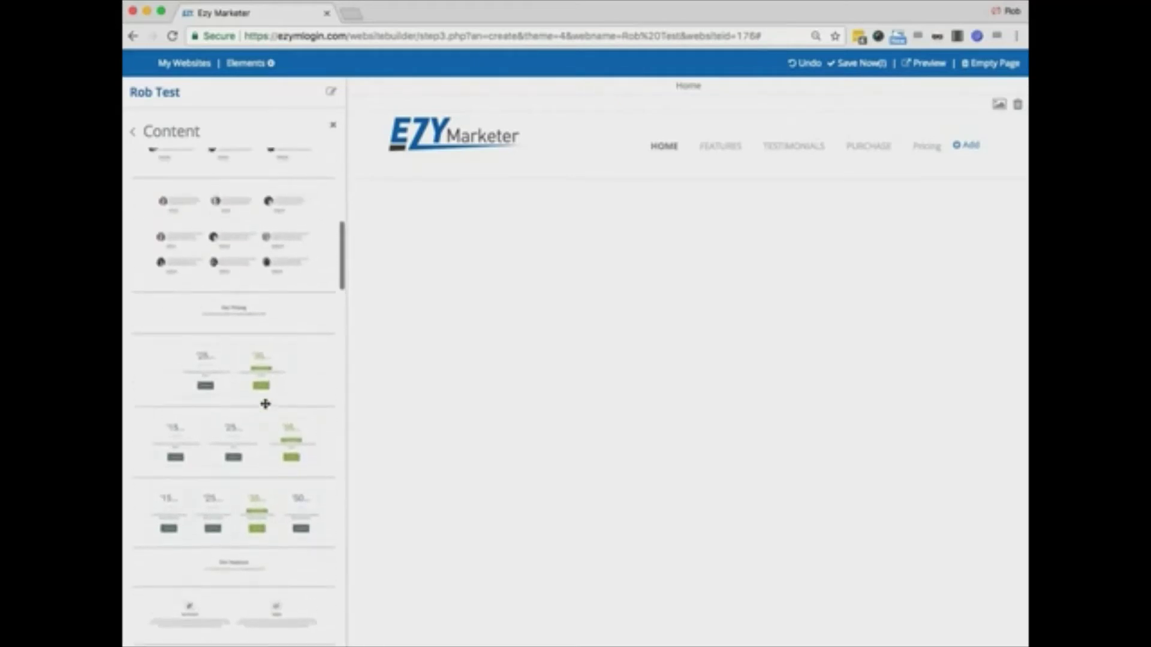
scroll(265, 403, up, 5)
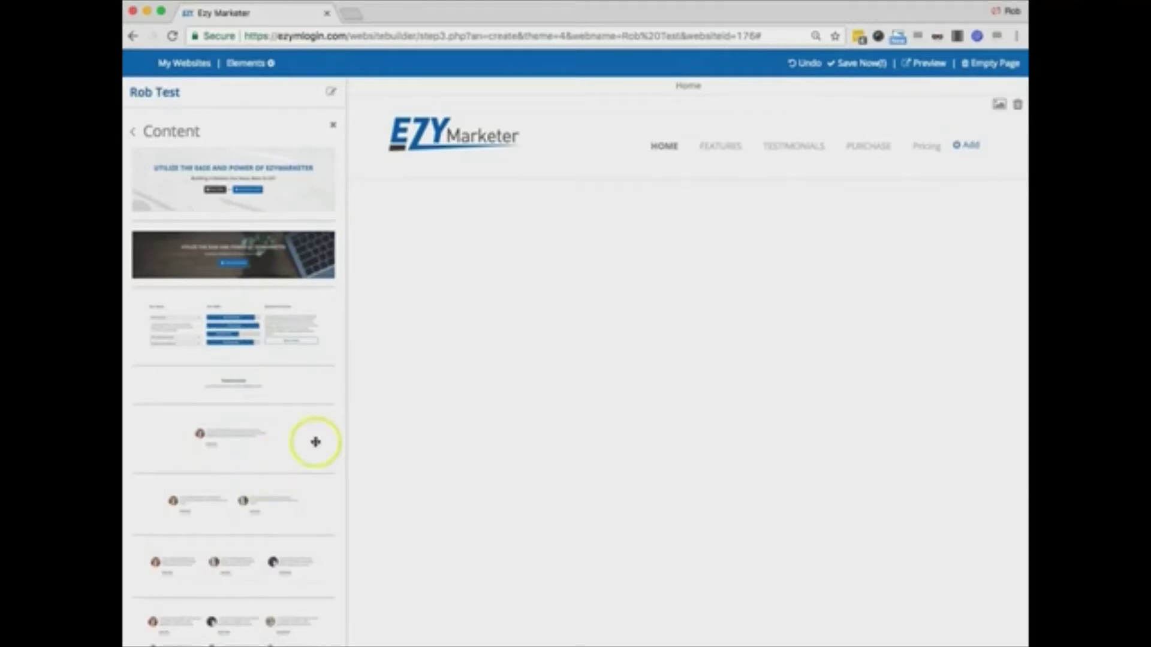
- Add the Testimonials block below the header with subtitle 'Look At What Our Raving Fans Have To Say About Us'
drag(211, 387, 682, 281)
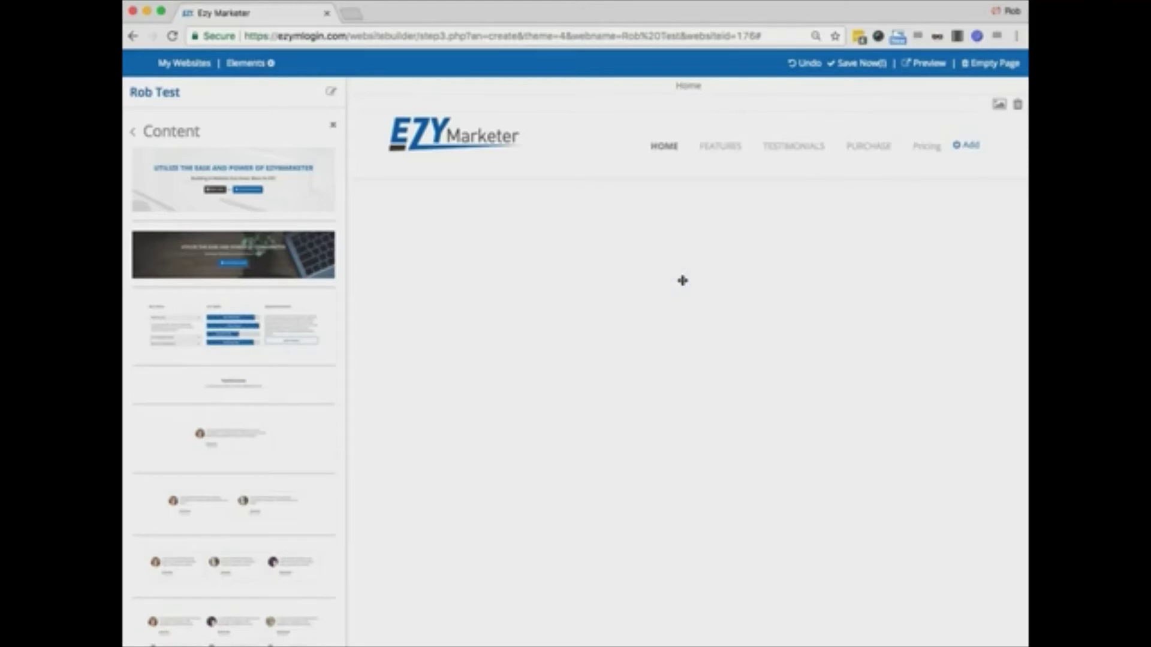
drag(682, 281, 682, 281)
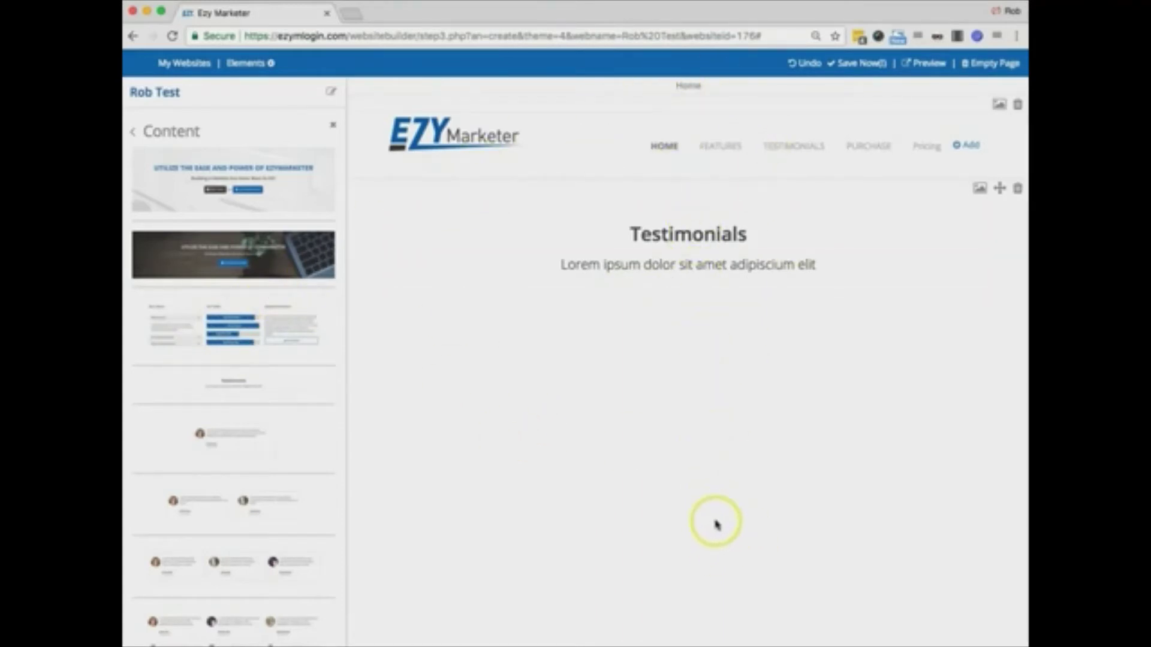
click(686, 266)
click(590, 233)
double_click(598, 265)
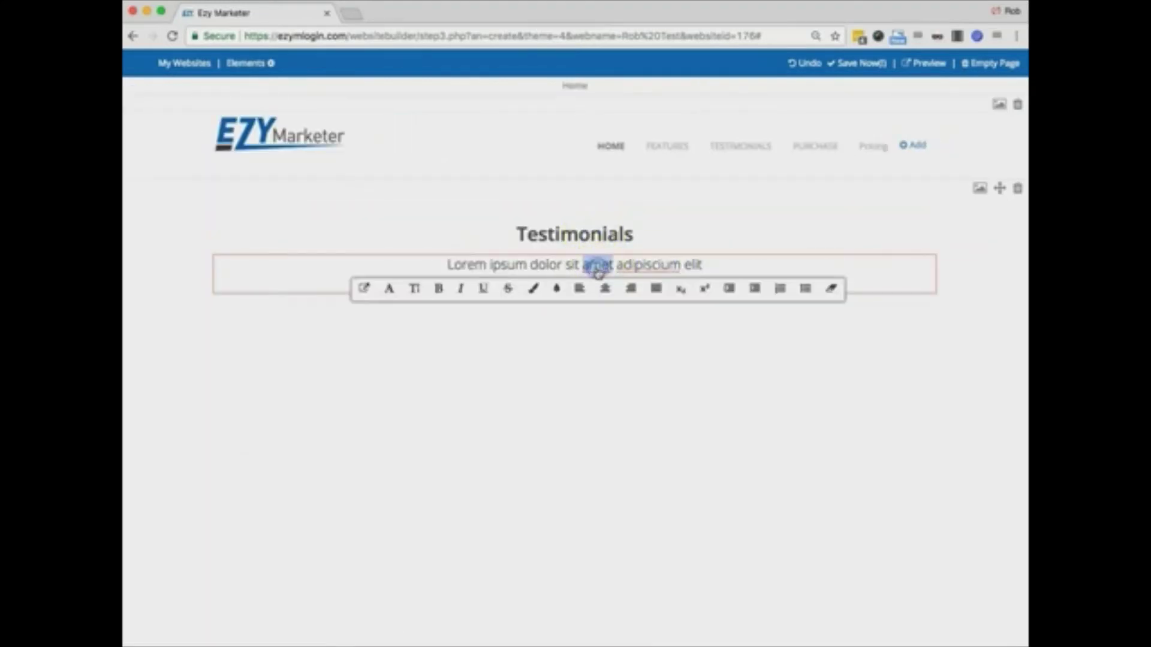
click(598, 268)
triple_click(597, 268)
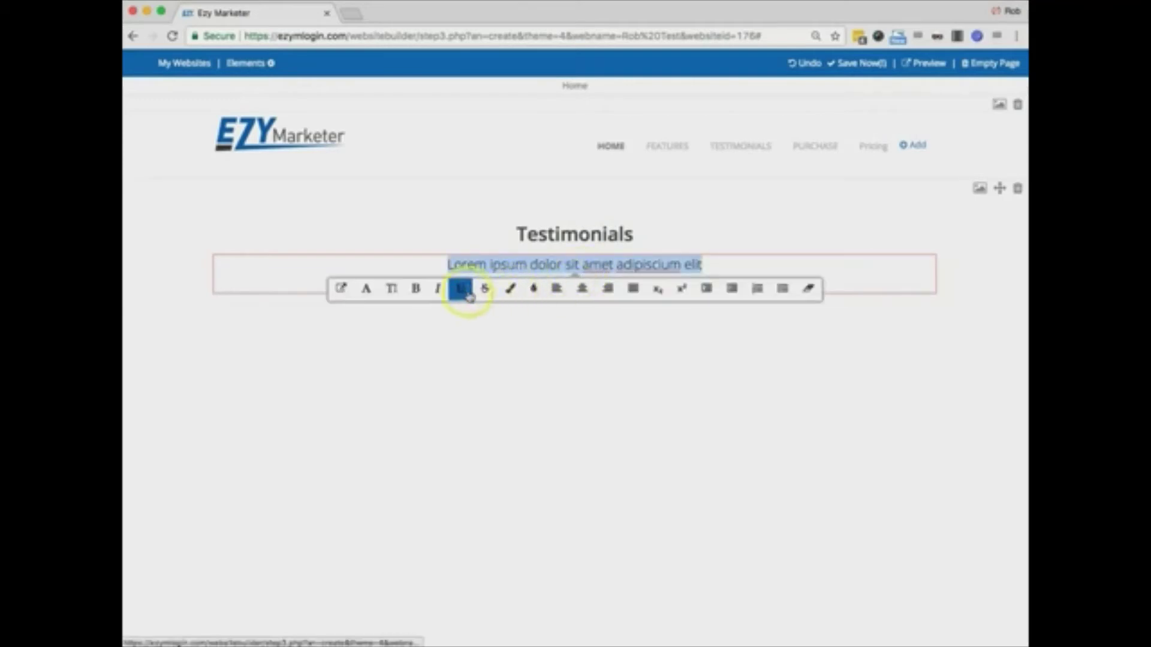
key(BackSpace)
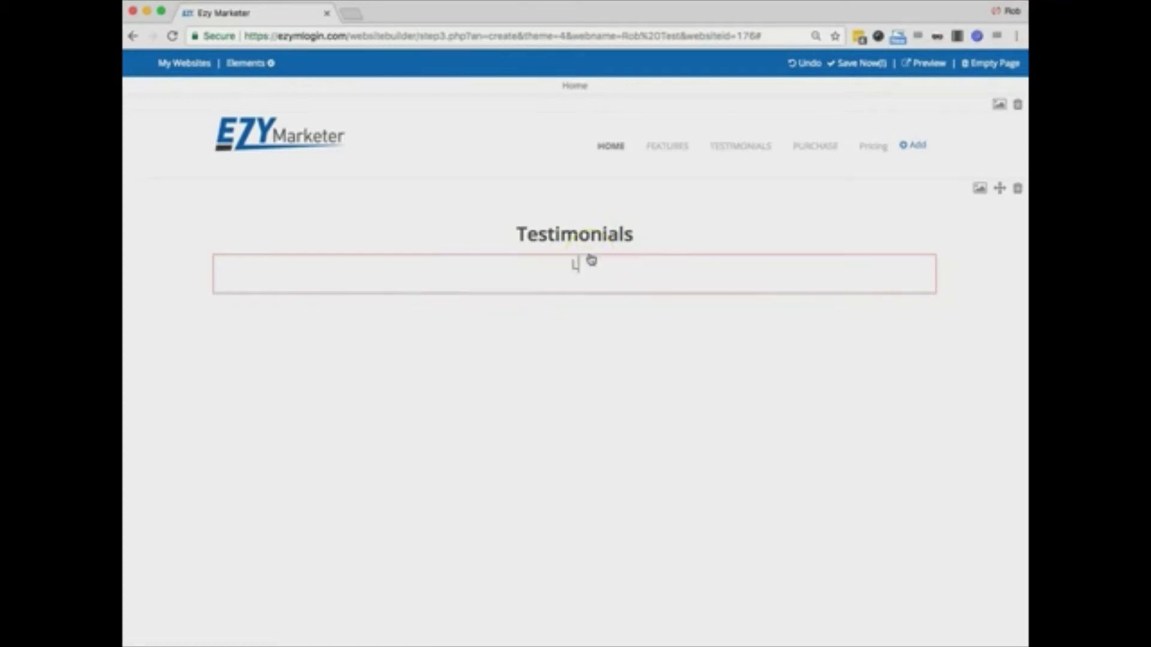
text(Look At What Our Ravin)
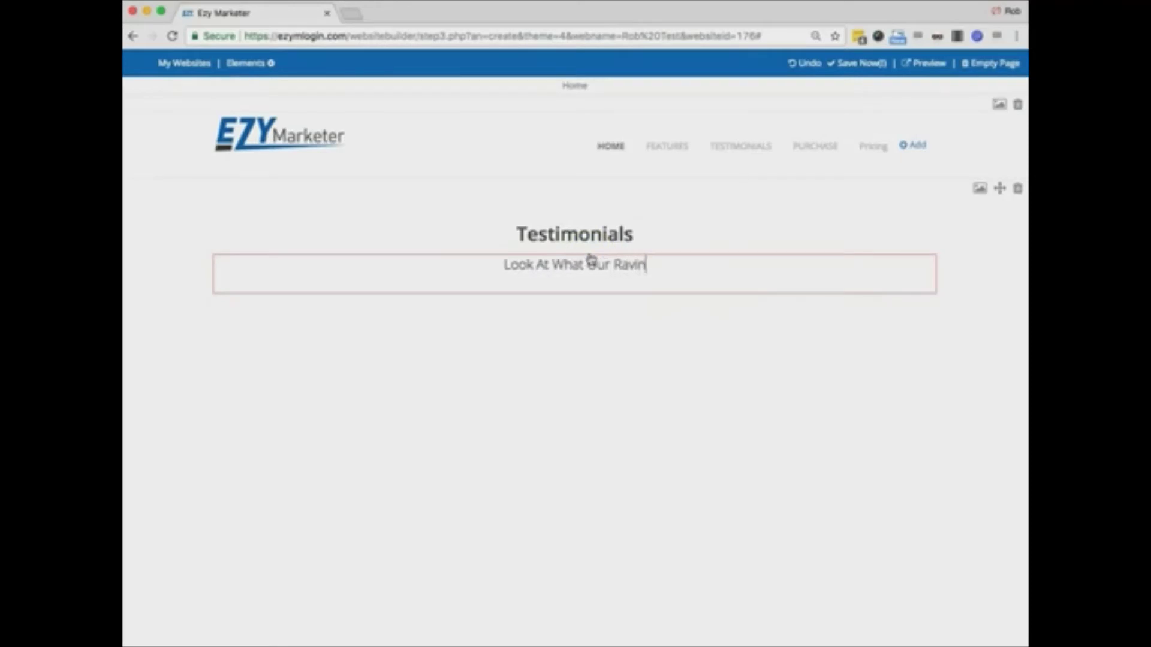
text(g Fans Have )
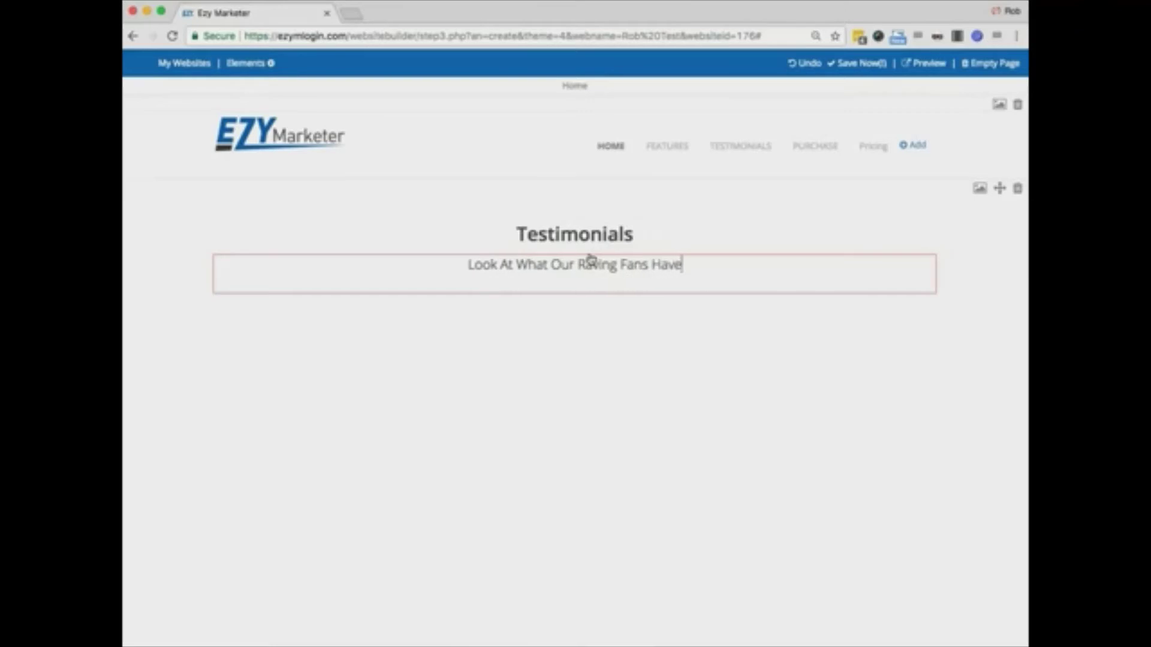
text(To Say A)
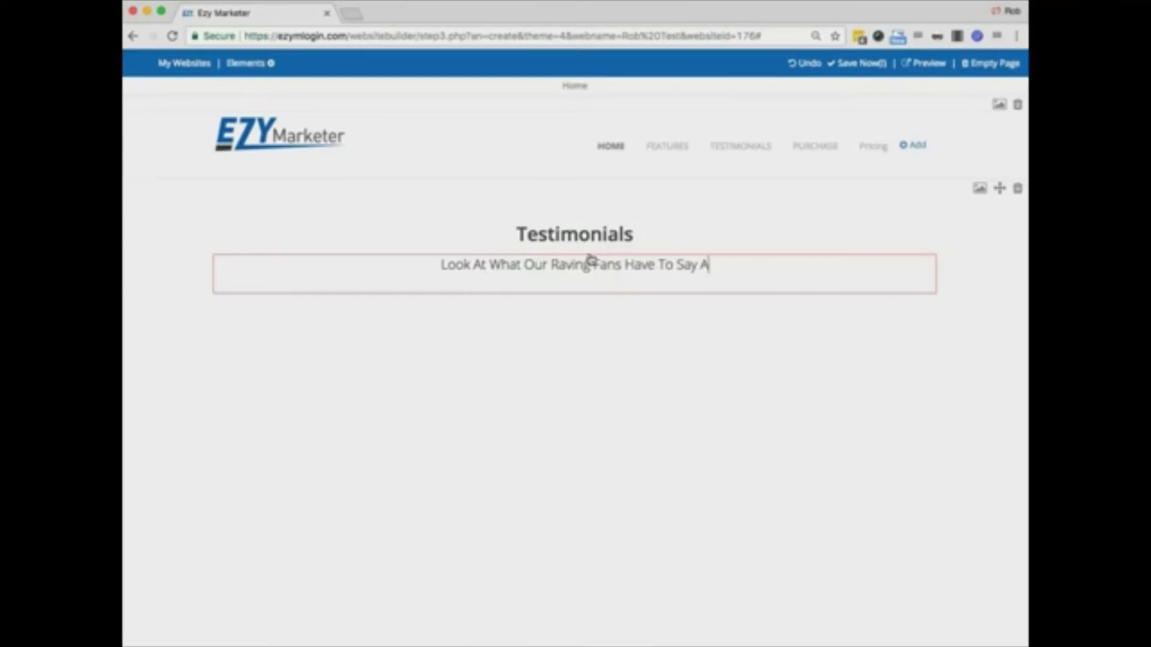
text(bout Us)
- Give the header section a light blue background colour
click(606, 372)
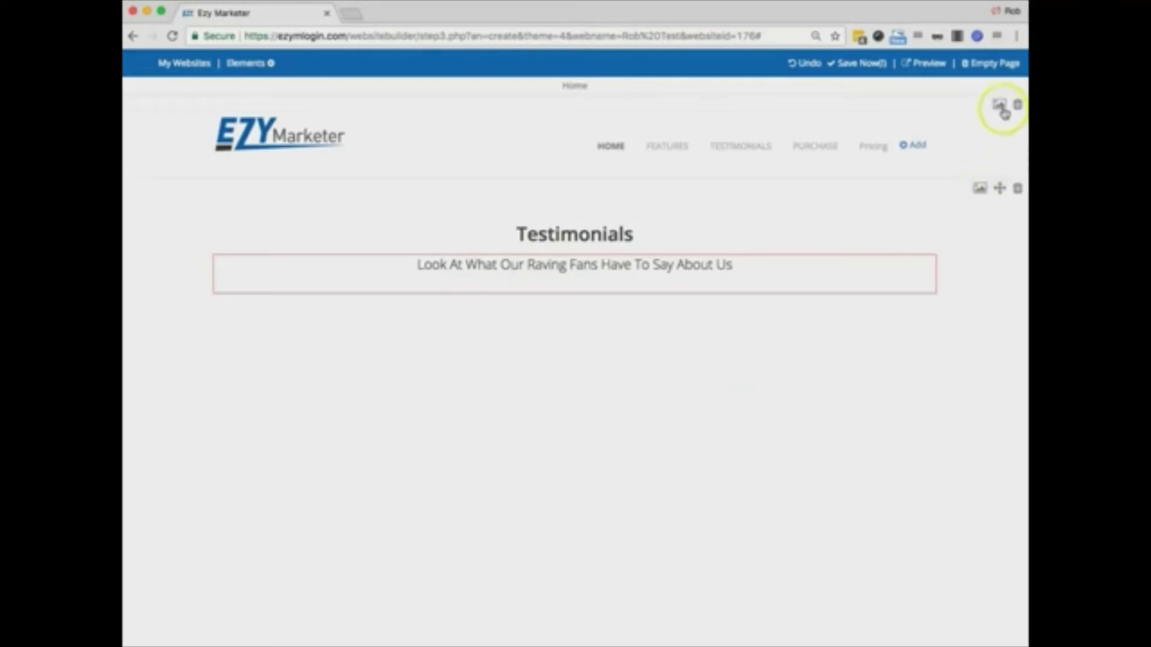
click(1002, 231)
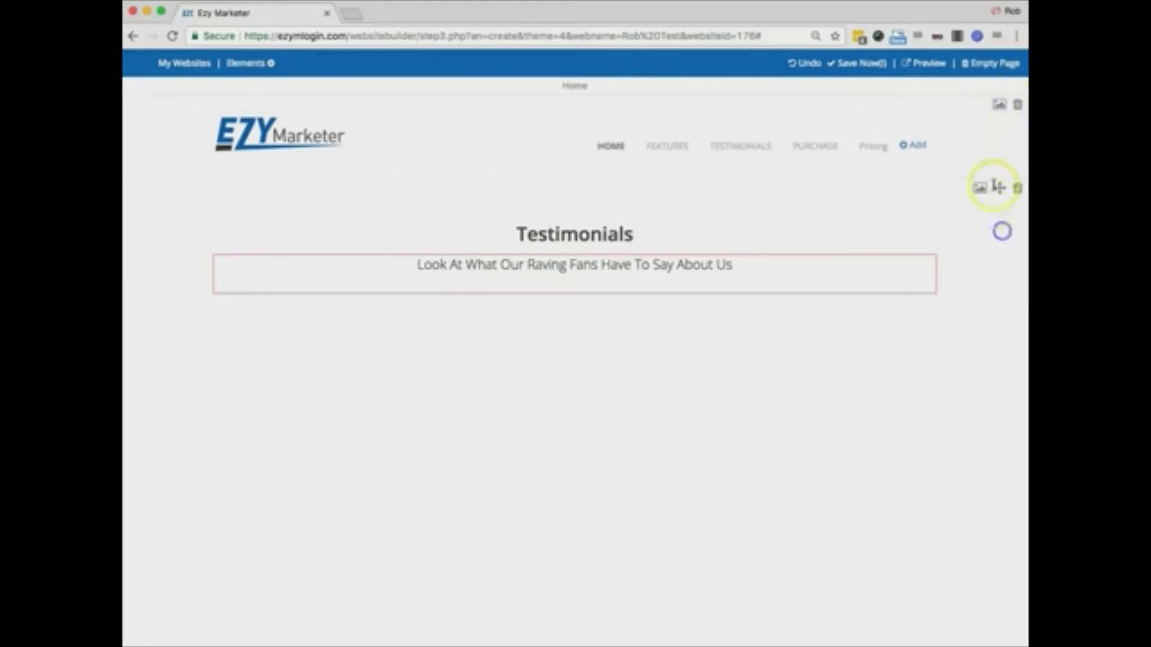
click(1000, 107)
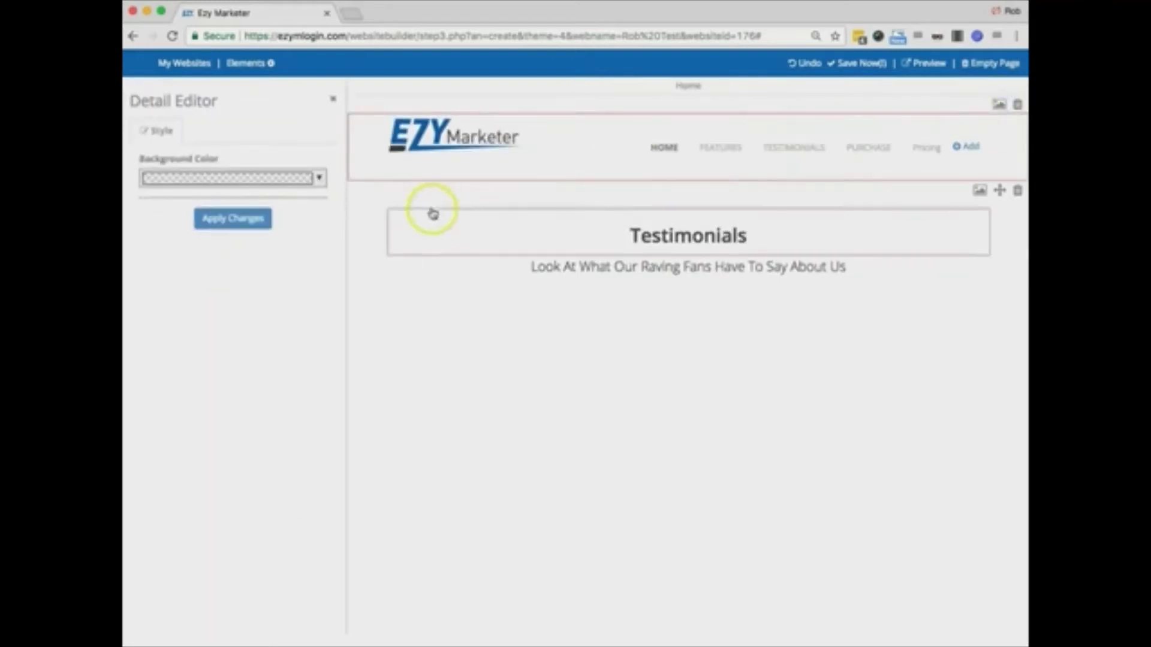
click(318, 178)
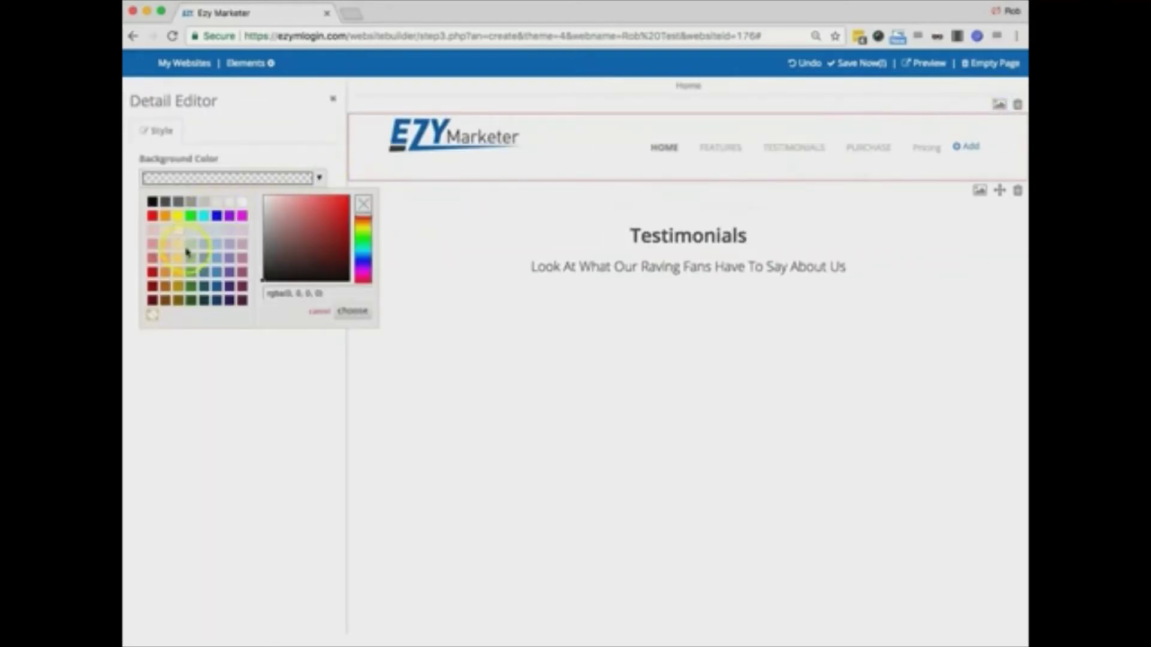
click(217, 235)
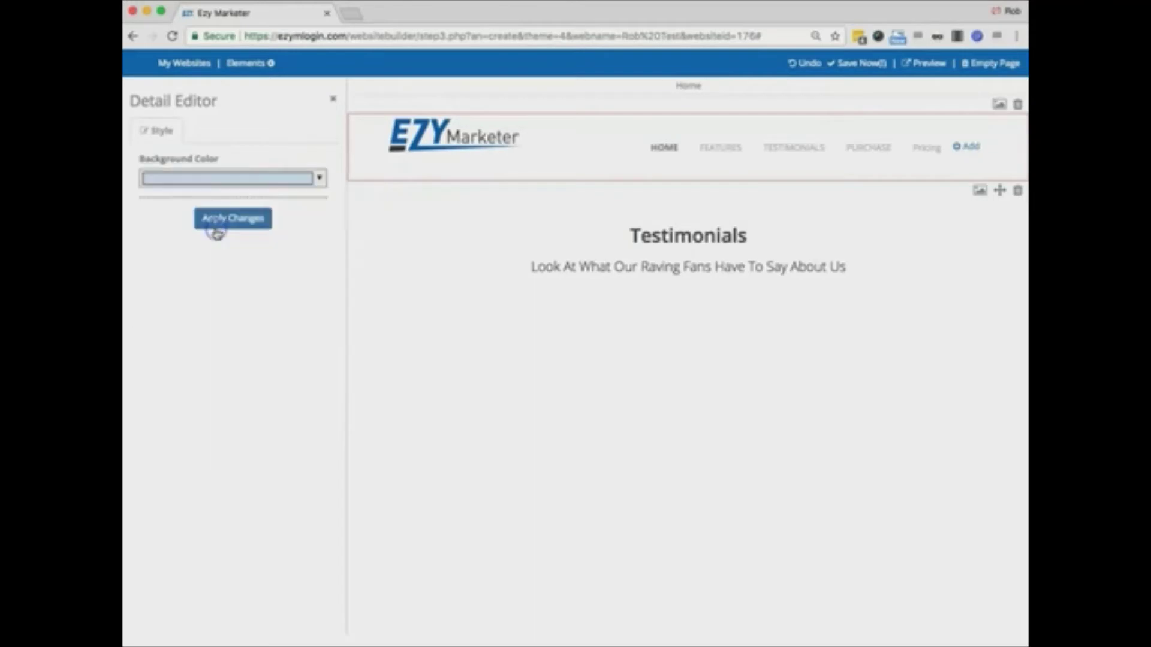
click(227, 217)
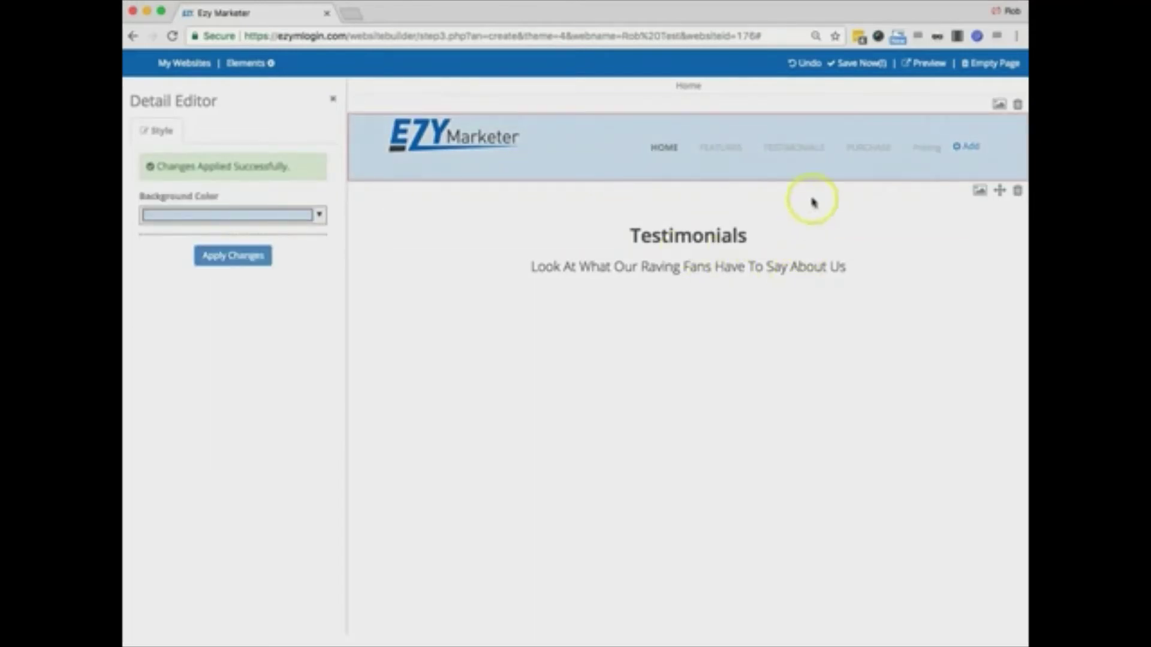
- Give the Testimonials section a pale green background colour
click(979, 192)
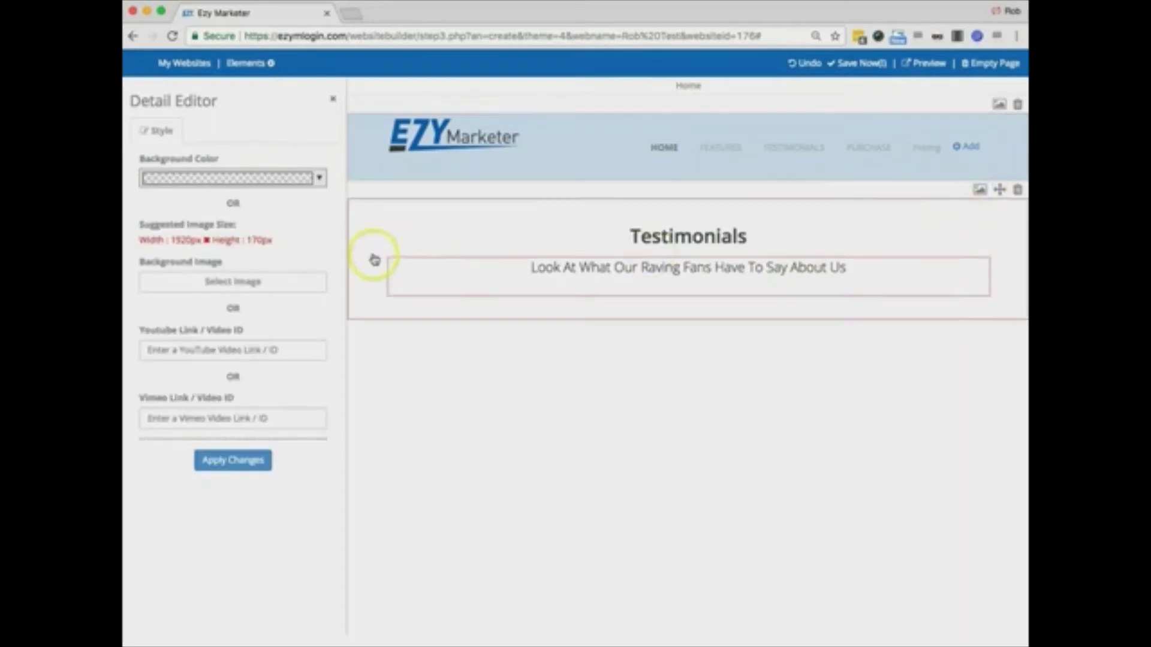
click(318, 178)
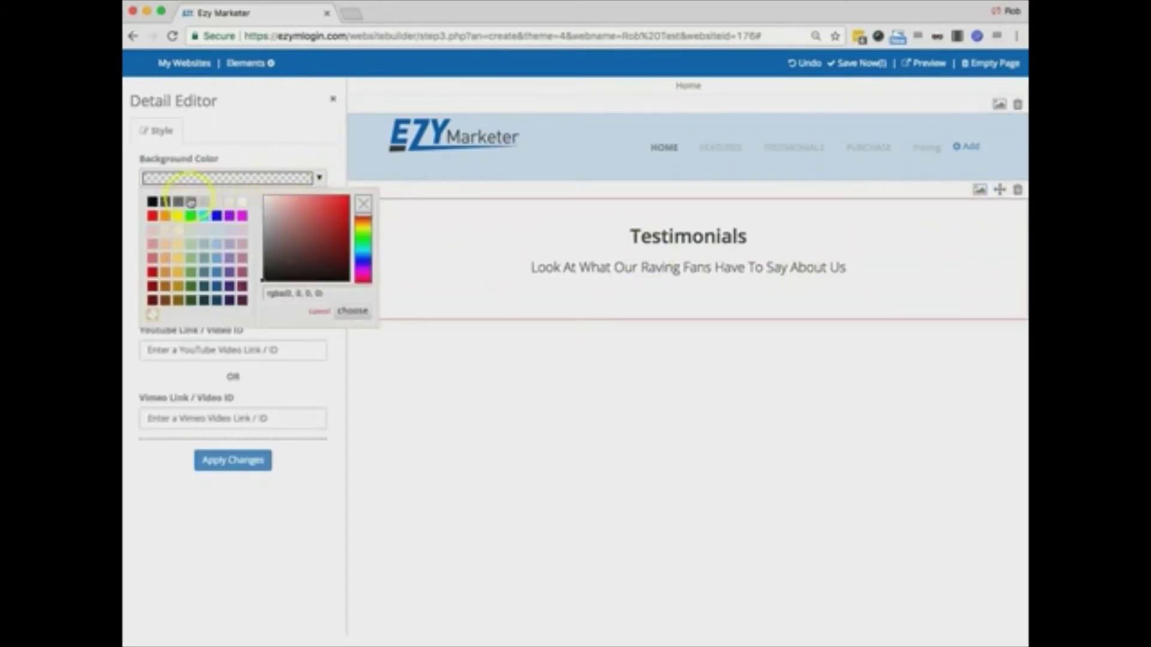
click(190, 233)
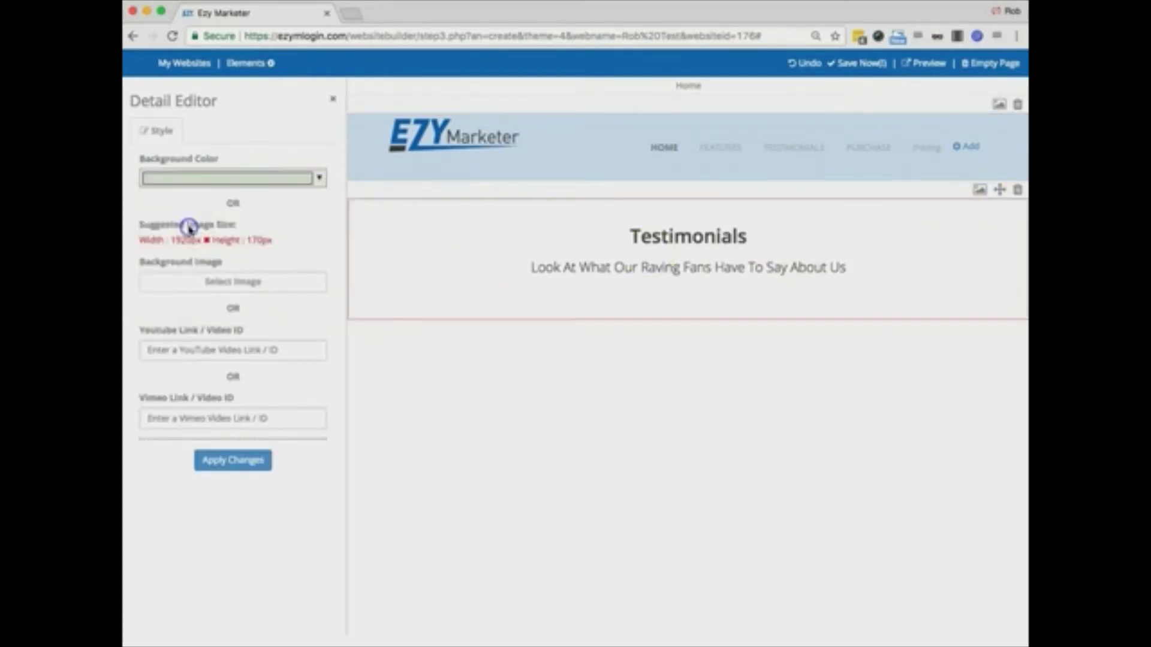
click(232, 465)
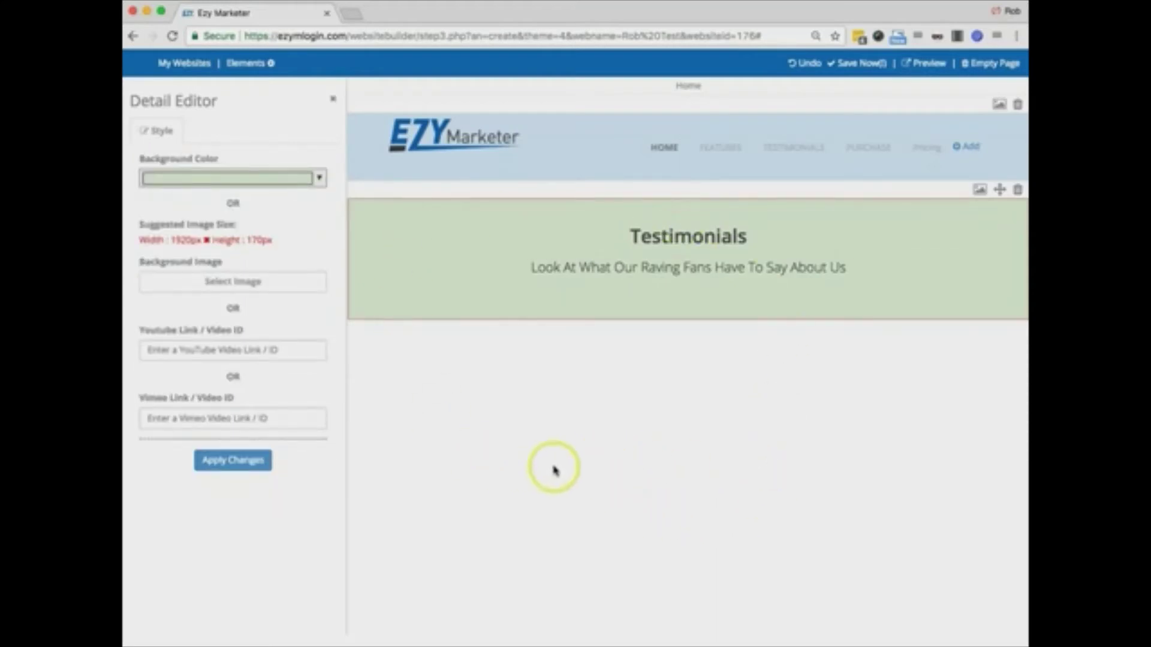
click(233, 460)
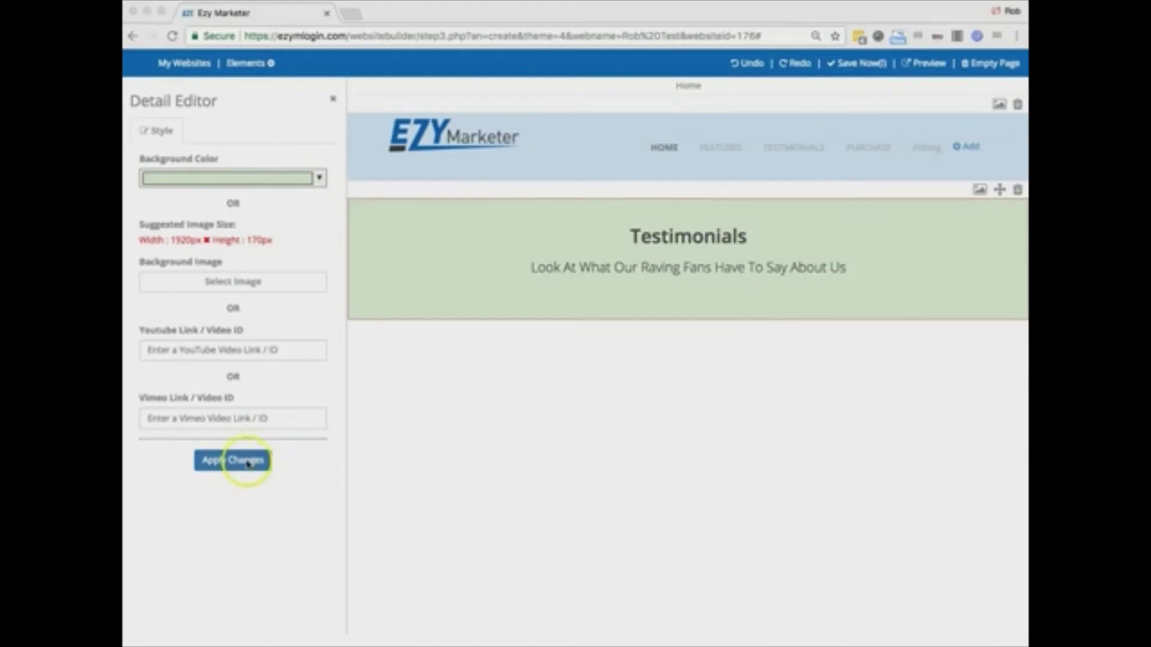
- Add the three-card testimonial block, with photos, quotes, names and companies, below the green heading
click(334, 99)
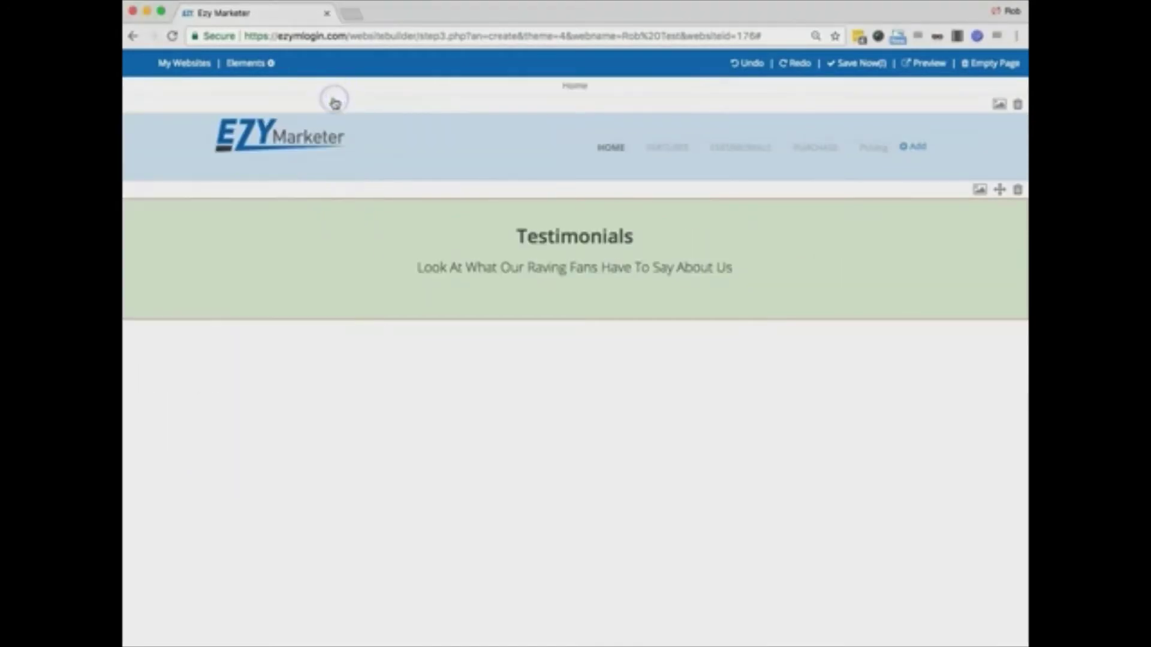
click(245, 63)
scroll(278, 394, down, 2)
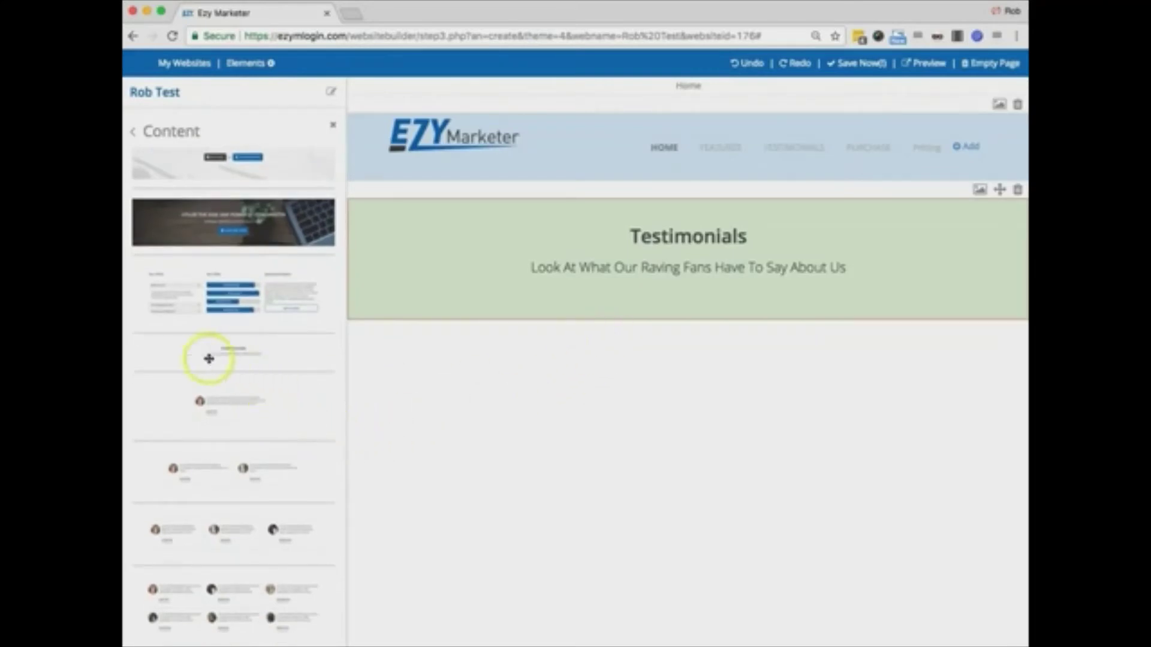
scroll(205, 406, down, 1)
scroll(221, 461, down, 5)
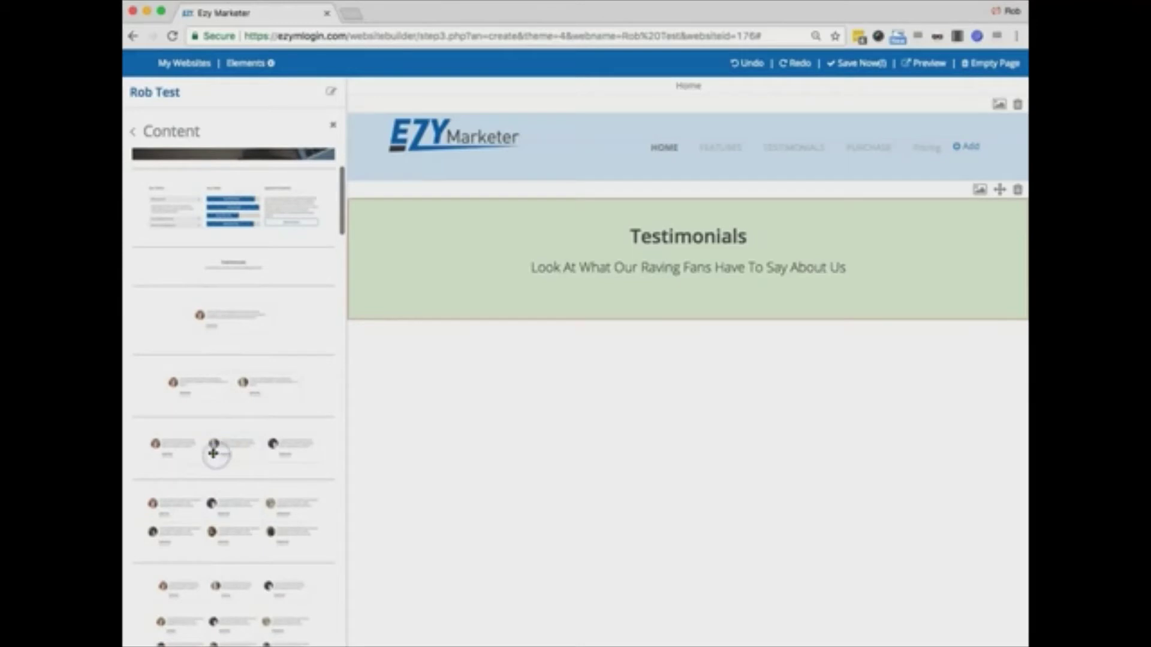
drag(214, 453, 681, 429)
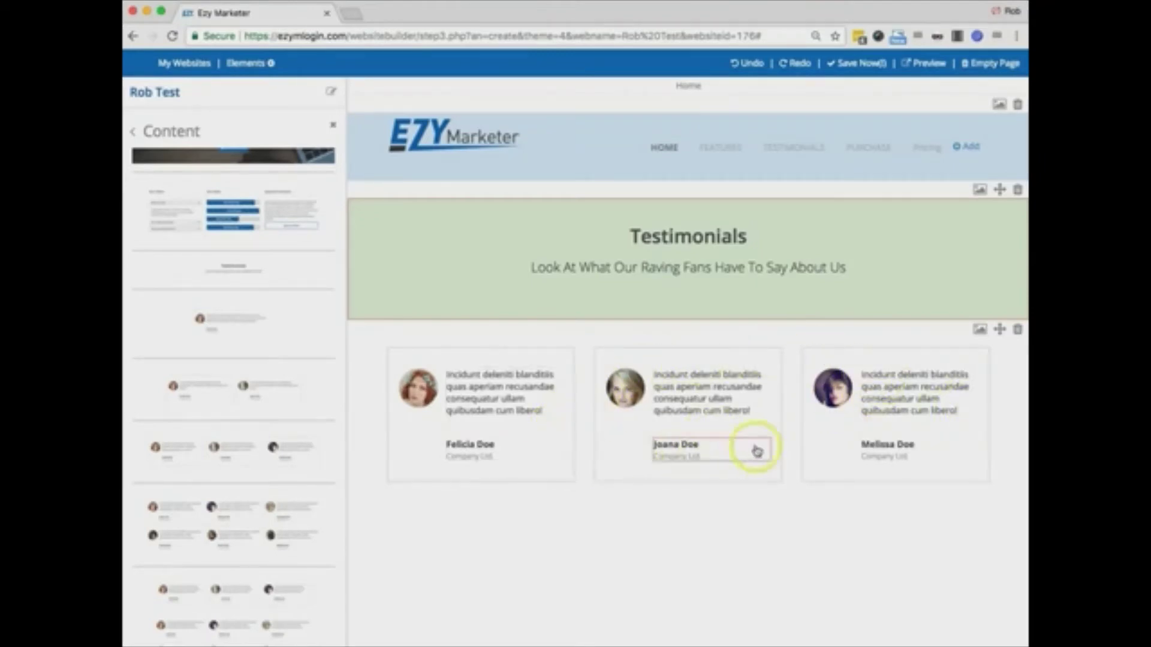
- Replace the third testimonial's placeholder quote with 'You can type anything here!', removing the leftover 'libero!'
click(981, 329)
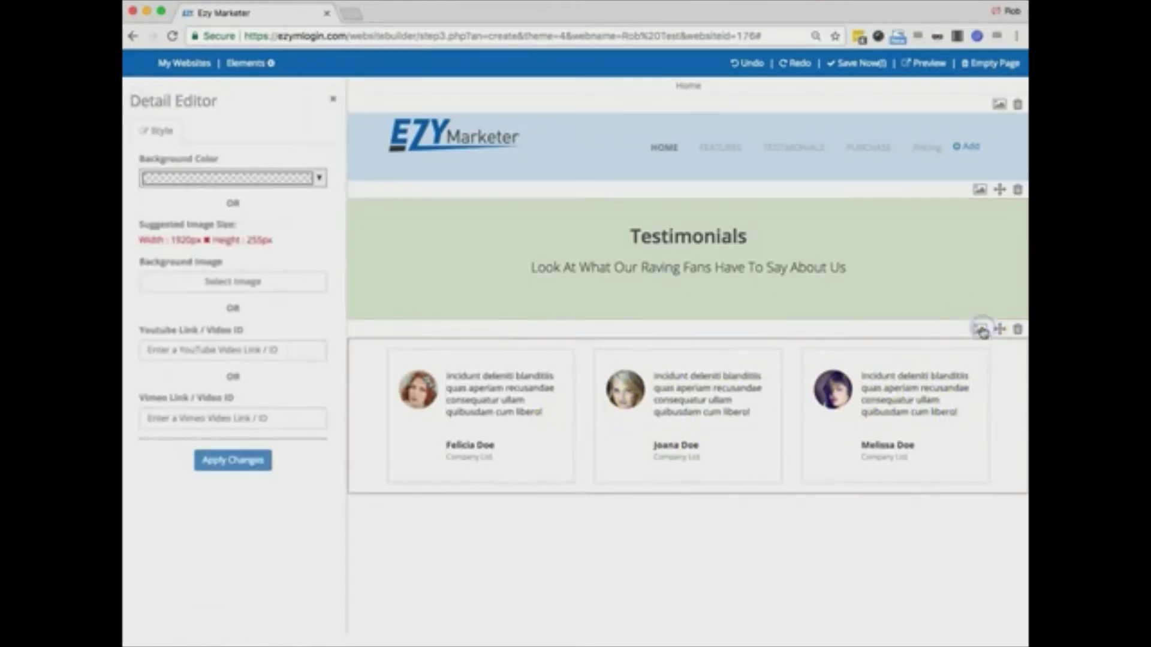
click(929, 403)
drag(868, 403, 827, 360)
text(You can type anything here)
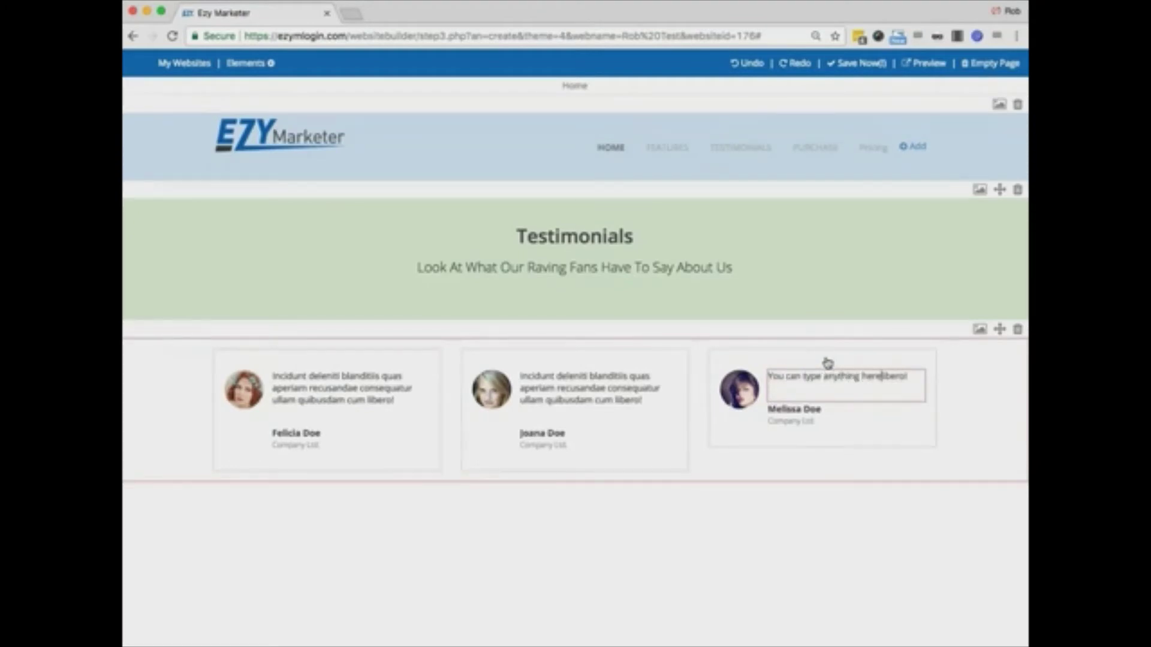
double_click(902, 377)
key(BackSpace)
click(796, 411)
click(740, 390)
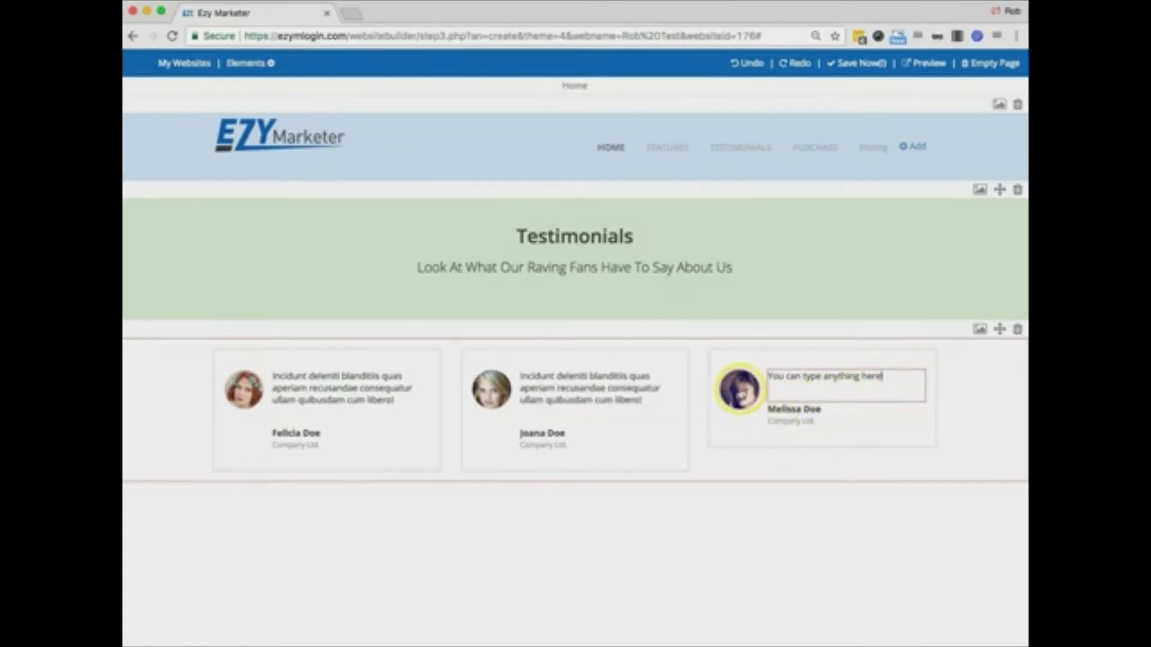
click(739, 390)
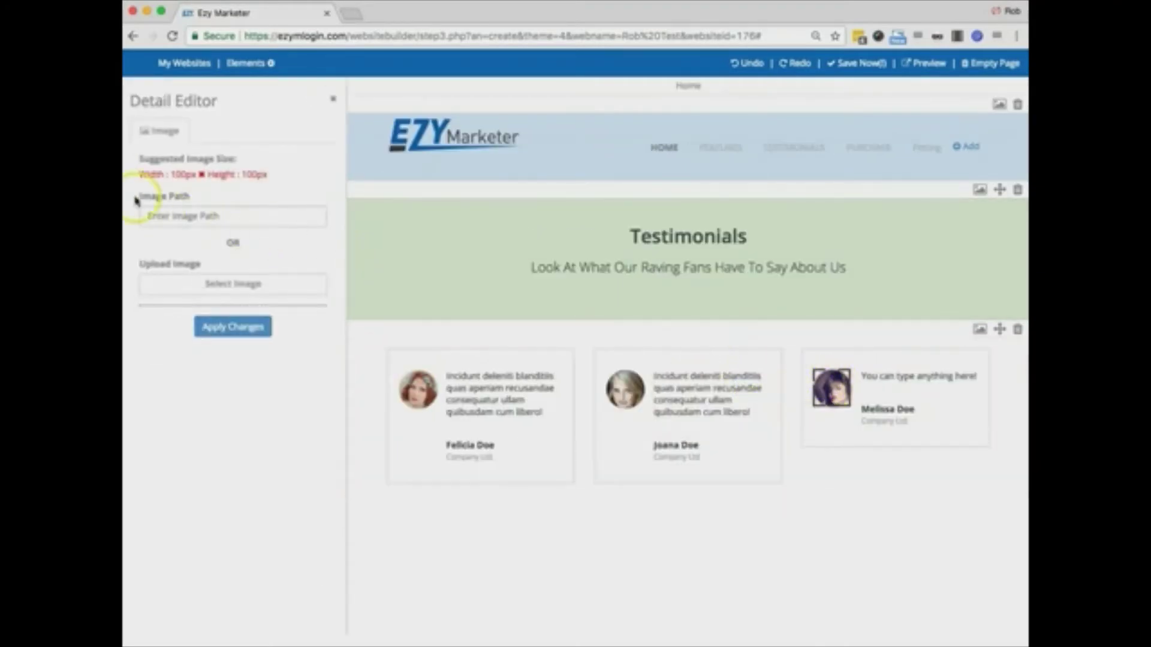
click(166, 214)
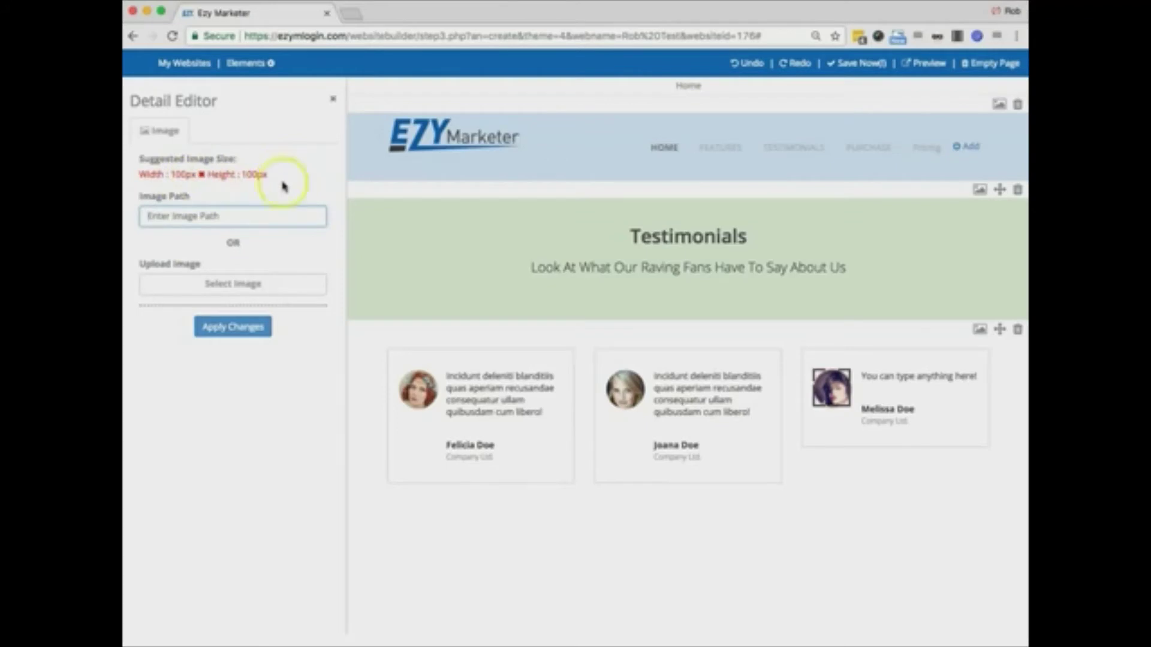
click(233, 327)
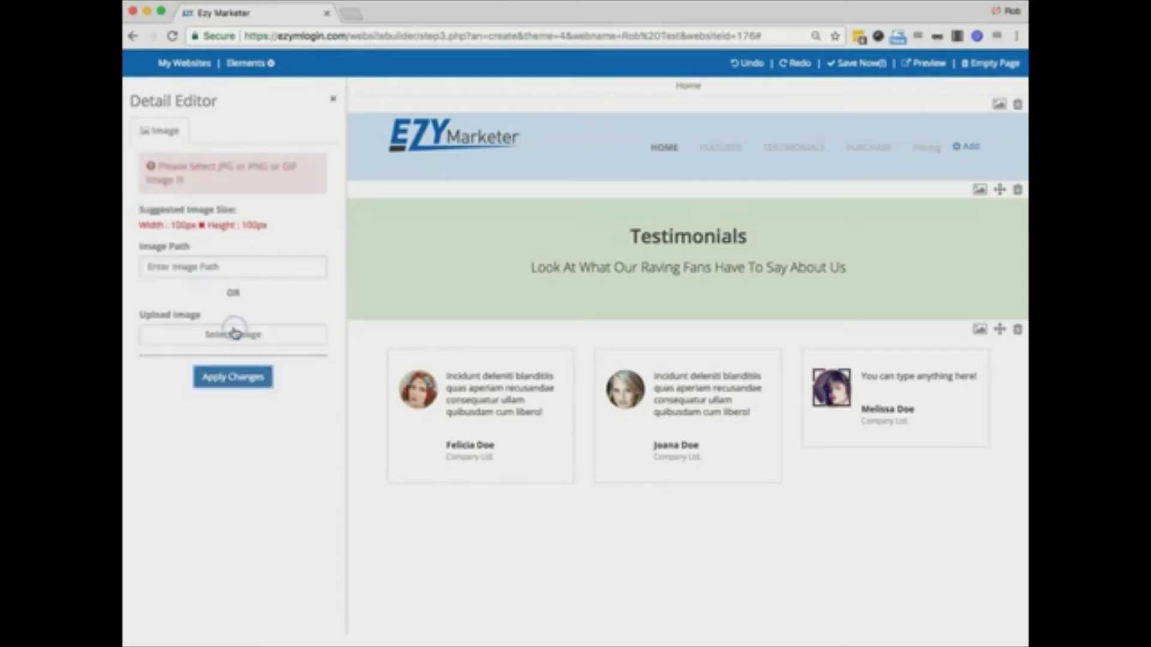
click(239, 336)
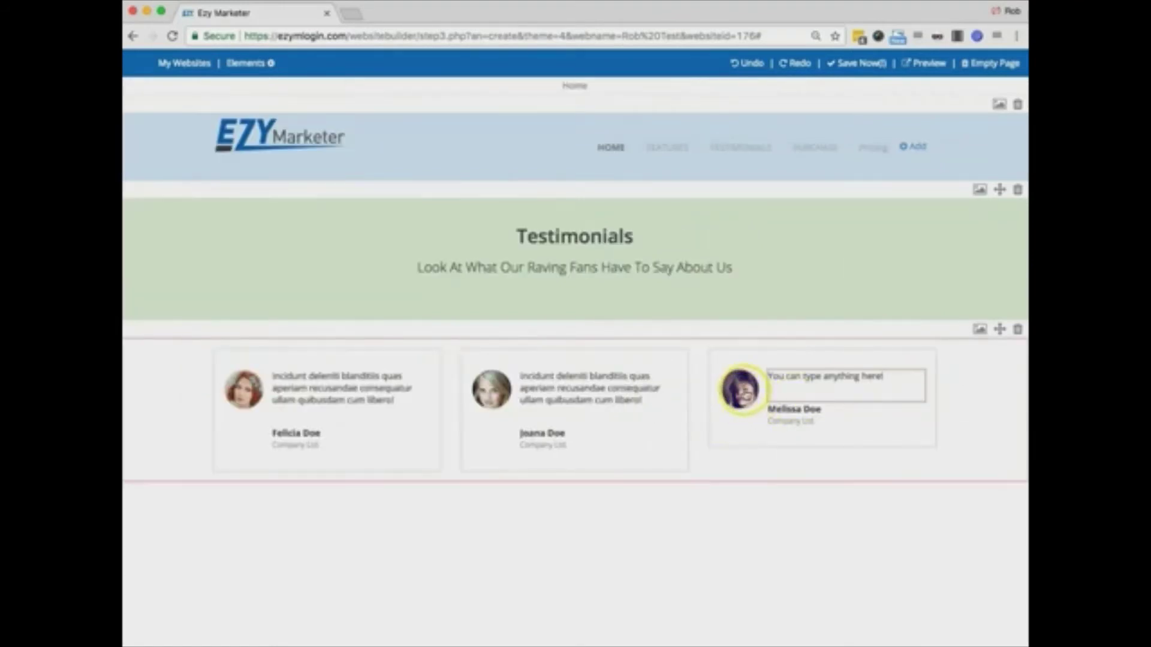
click(804, 394)
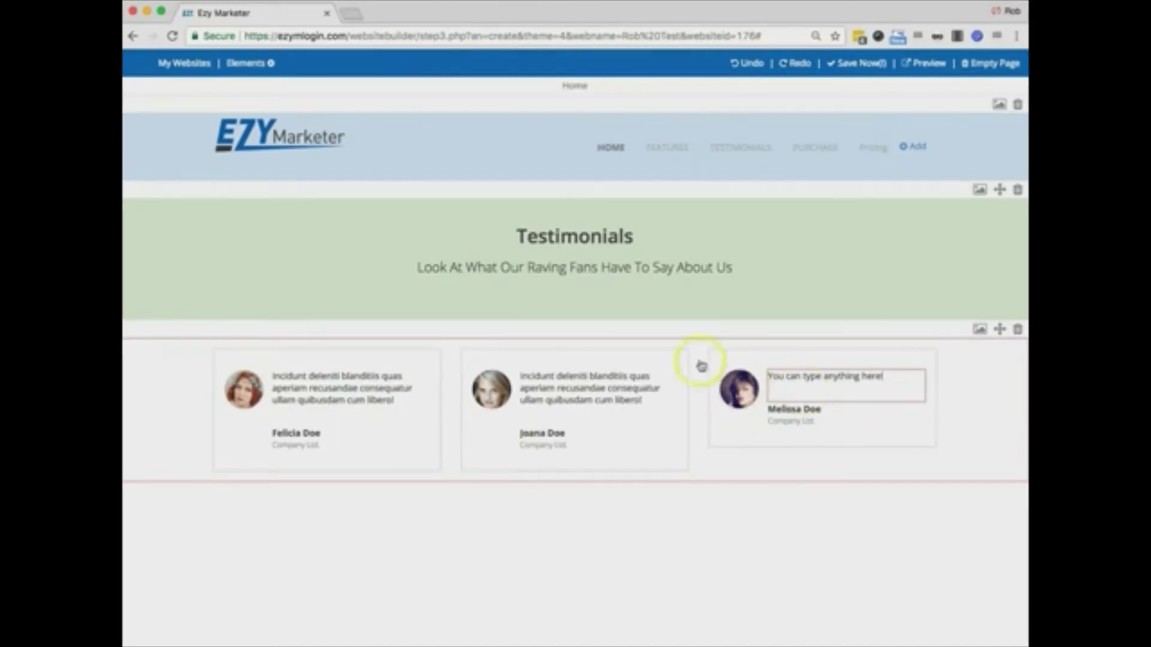
- Drag the gauge Product Features block from the content library to below the testimonials
click(250, 63)
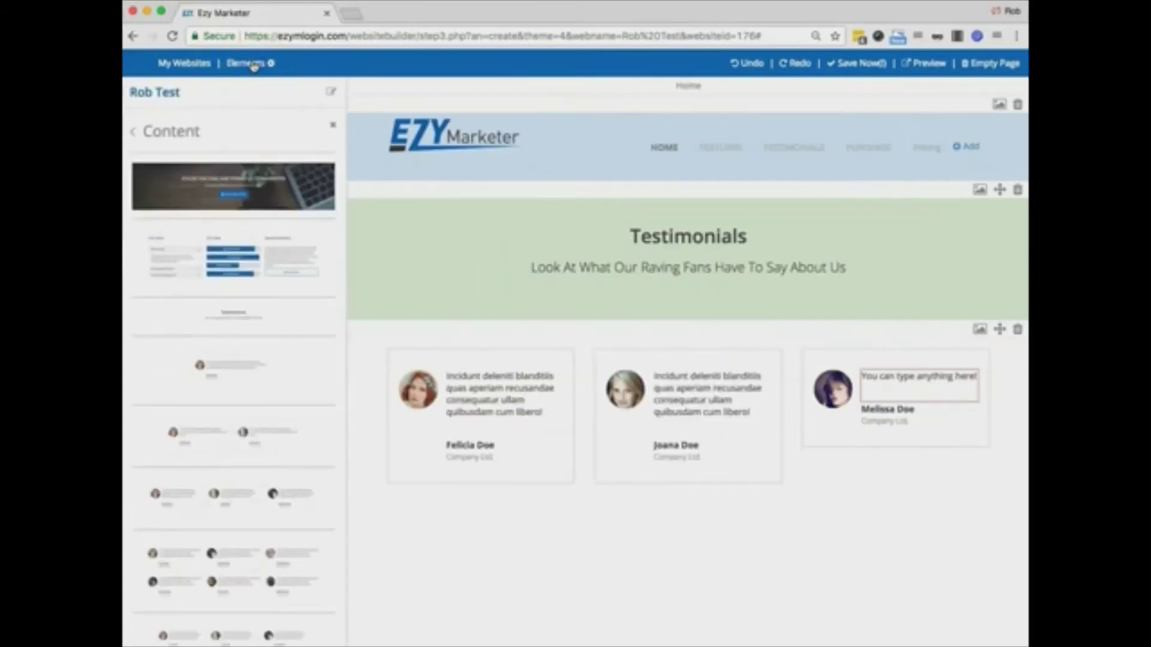
scroll(249, 365, down, 10)
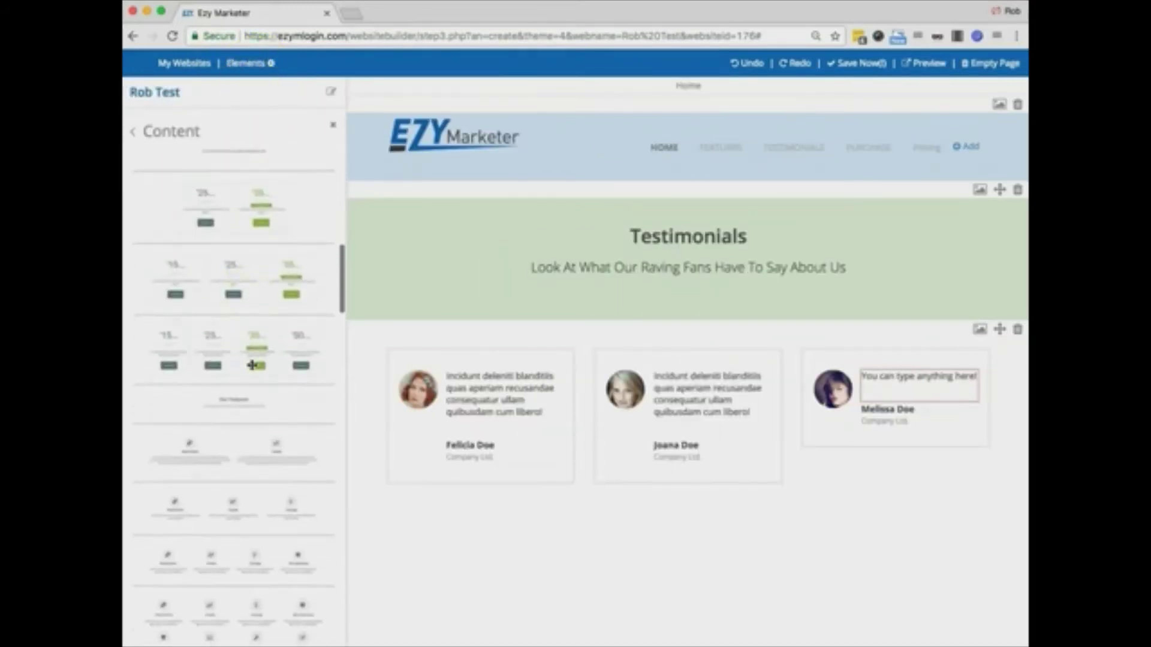
scroll(249, 240, down, 10)
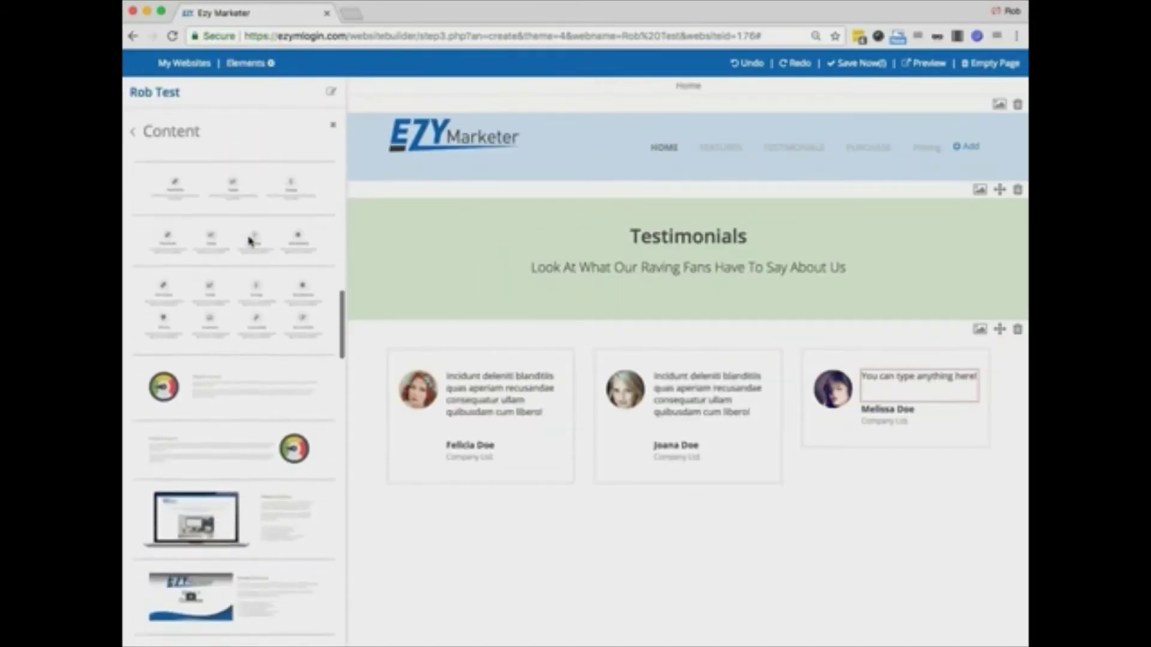
scroll(249, 240, down, 5)
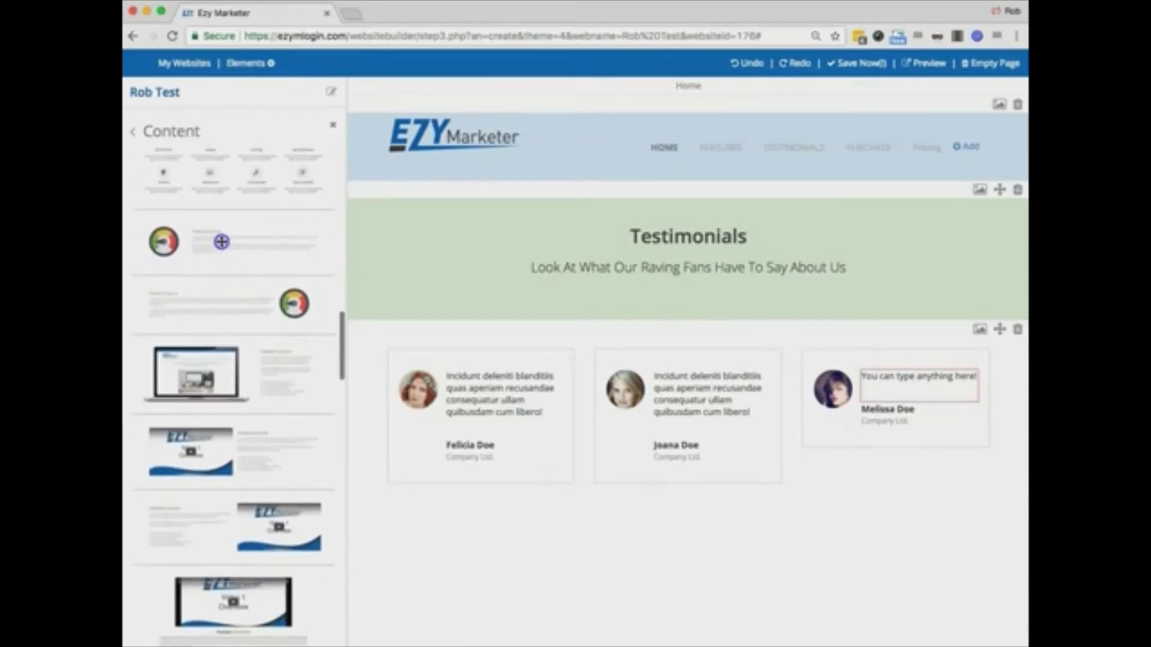
drag(221, 242, 692, 539)
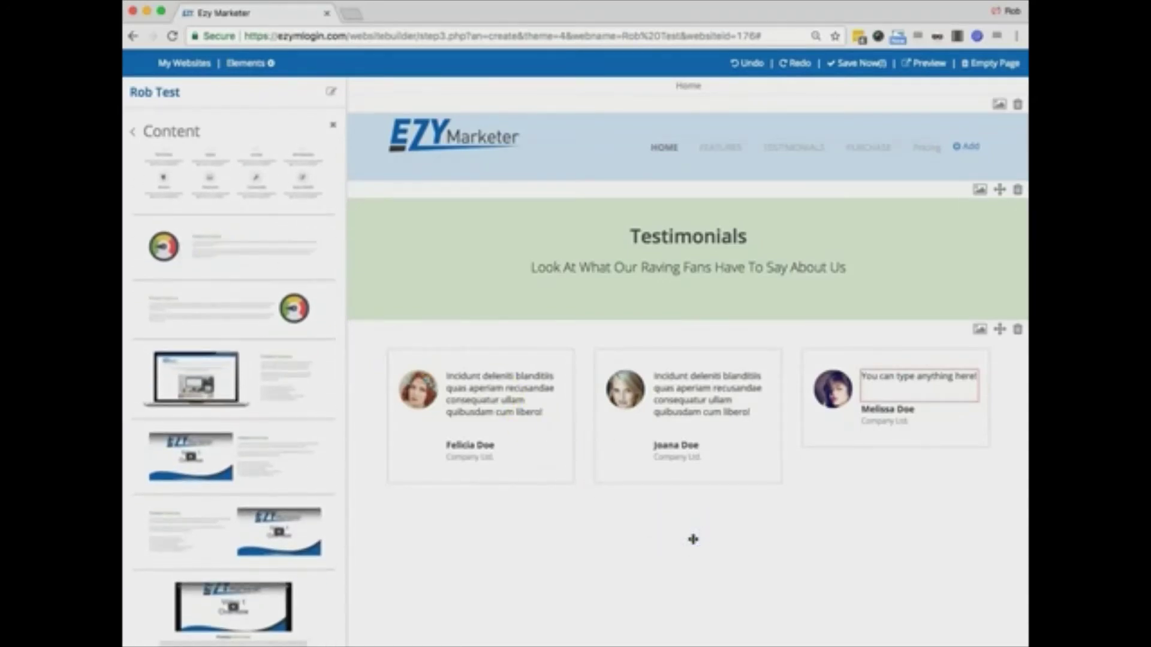
drag(693, 539, 693, 539)
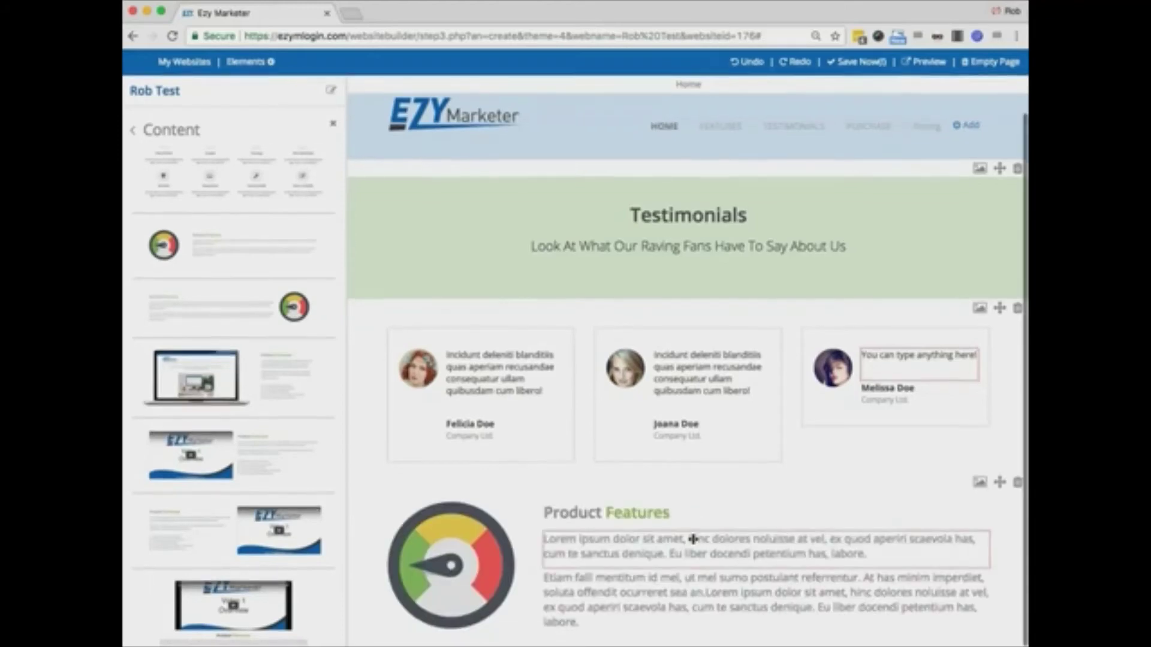
- Inspect the new section's Product Features heading, paragraph and gauge image settings
click(569, 522)
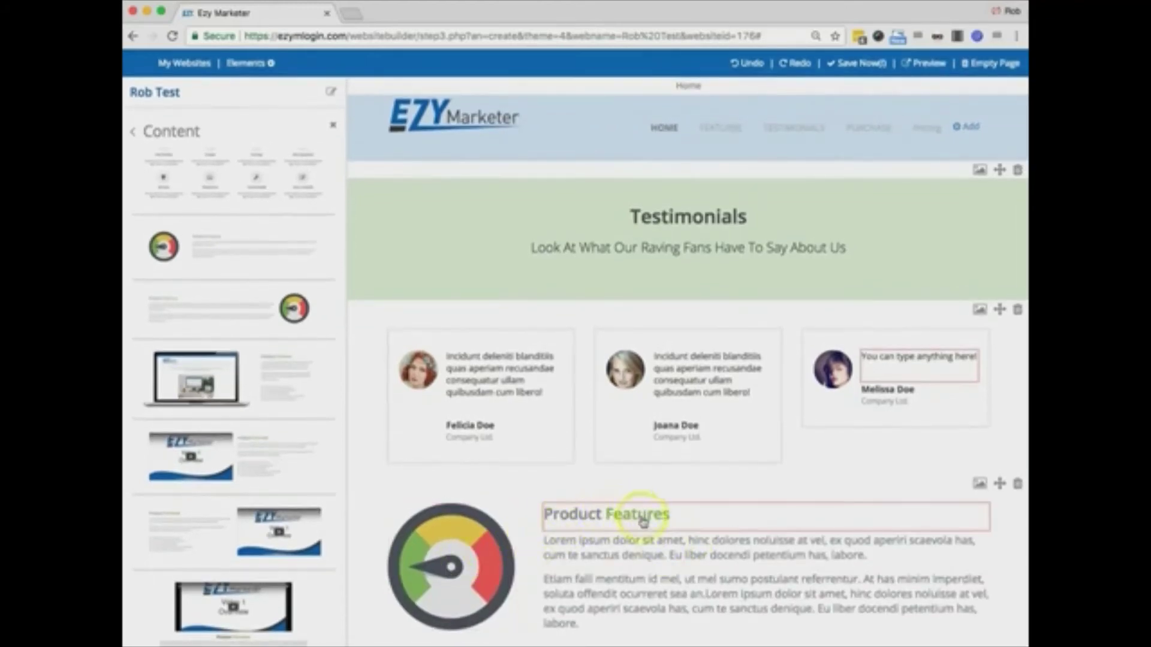
click(646, 550)
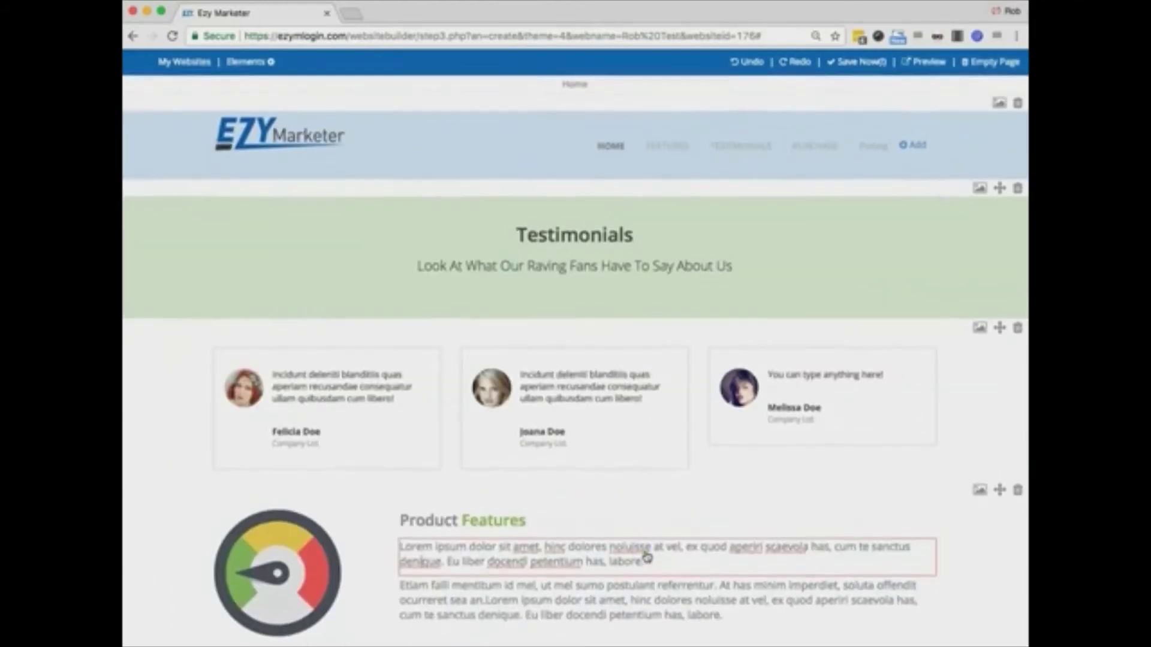
click(309, 578)
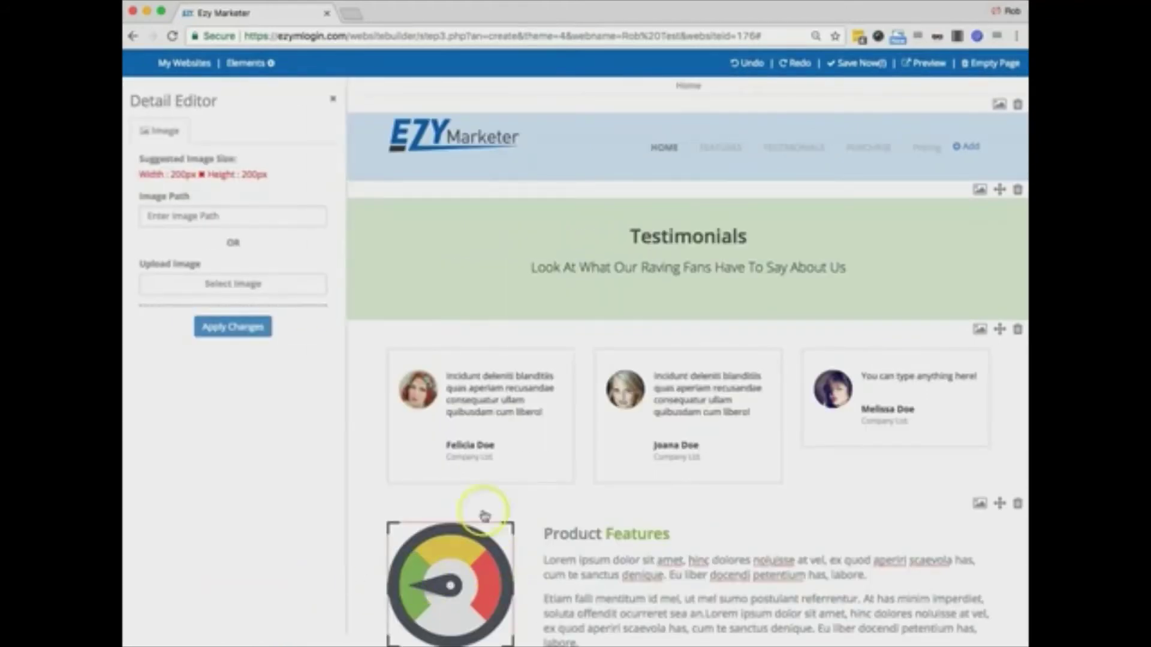
click(333, 99)
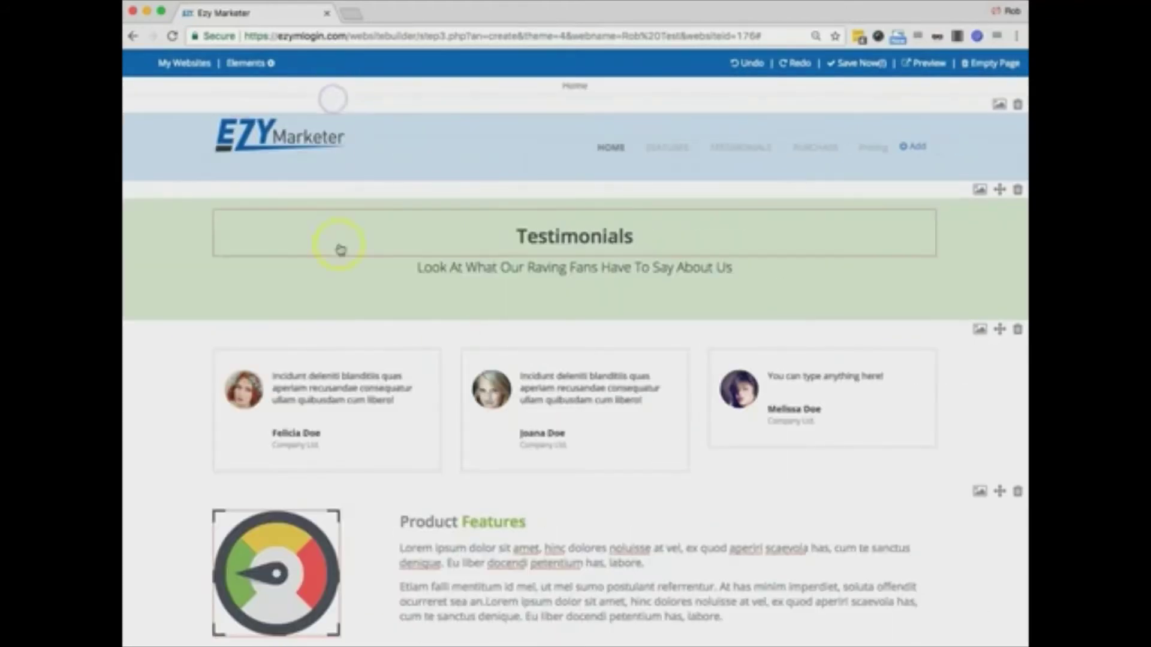
- Drag a video opt-in landing-page layout from the content library onto the page
click(247, 63)
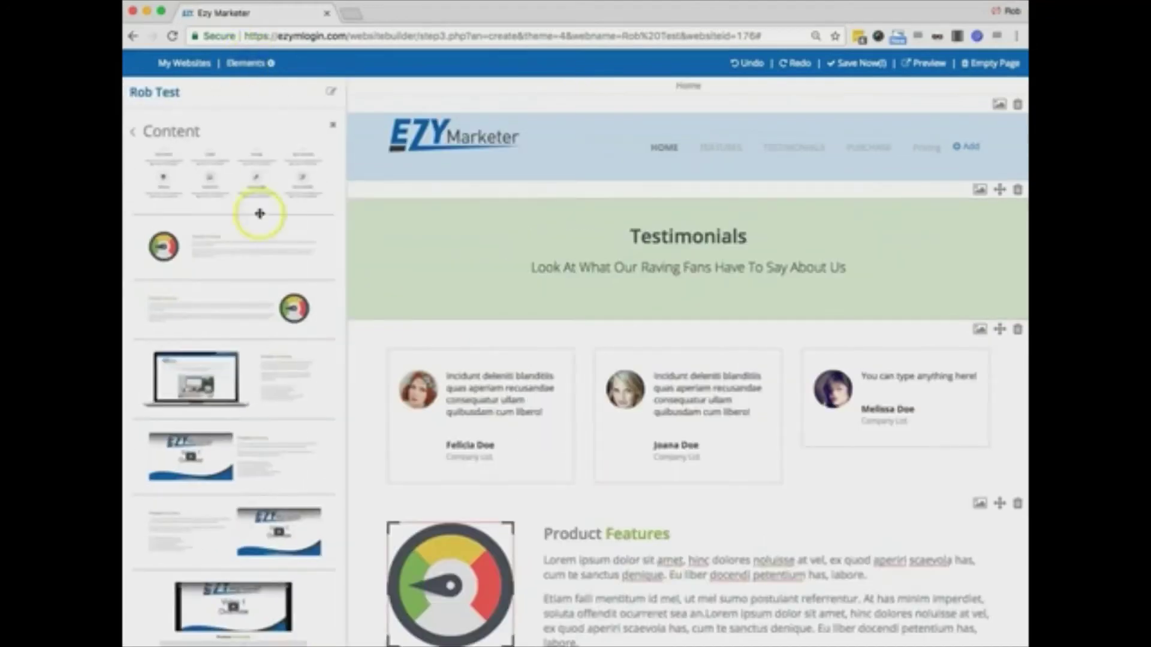
scroll(261, 228, down, 10)
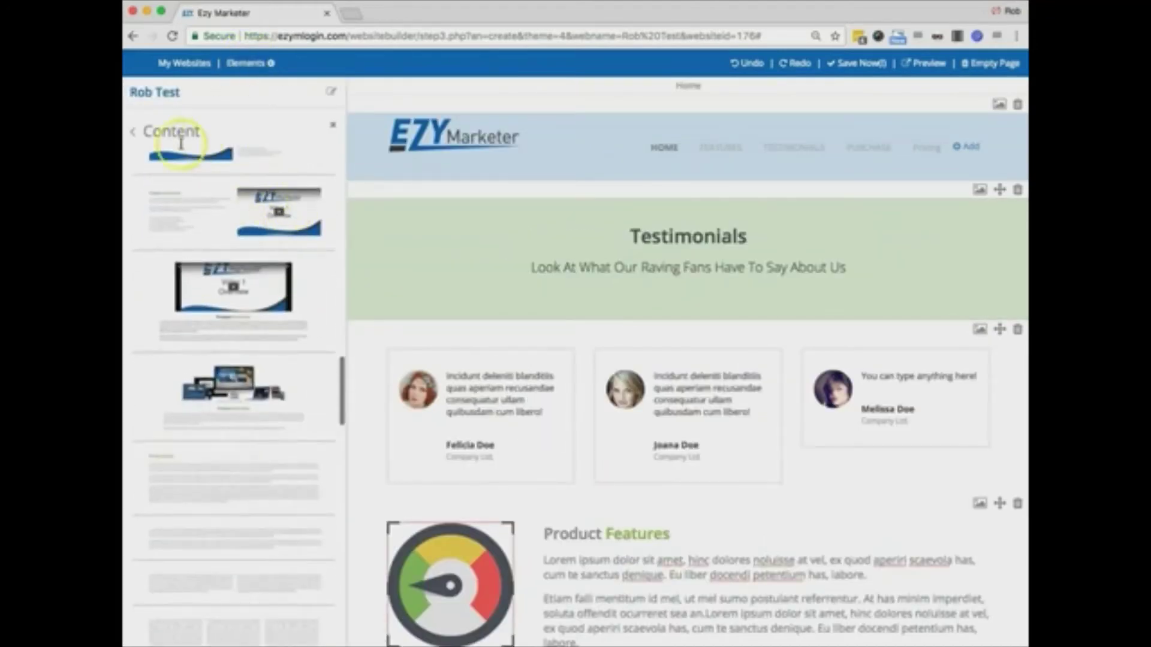
scroll(256, 316, down, 10)
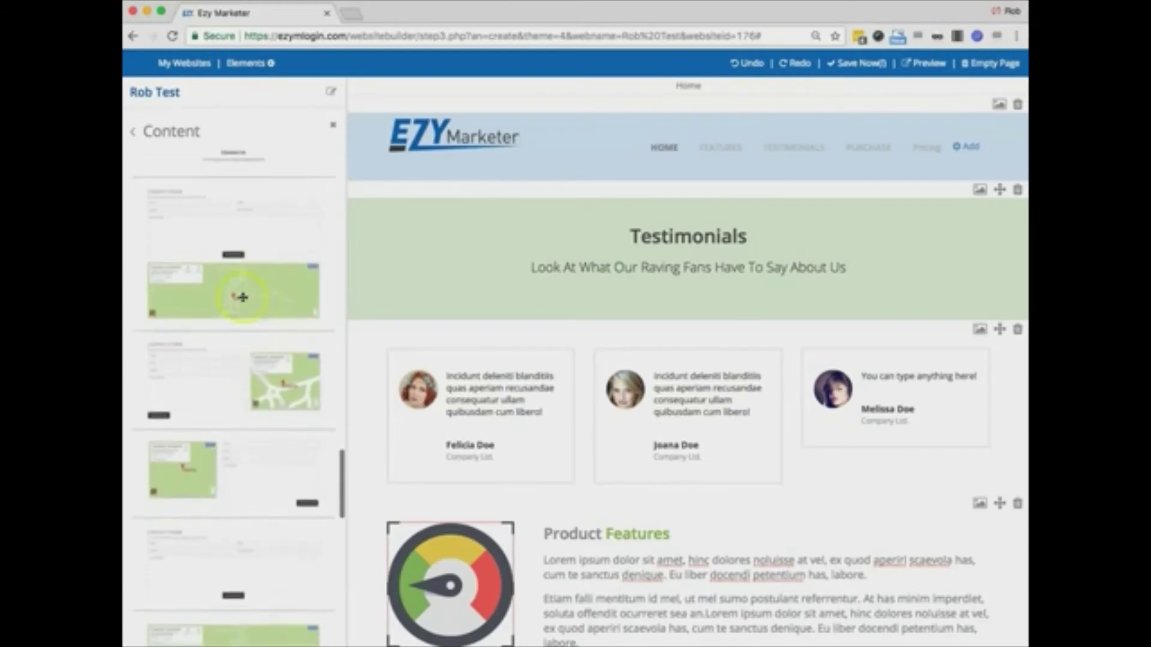
scroll(234, 257, down, 10)
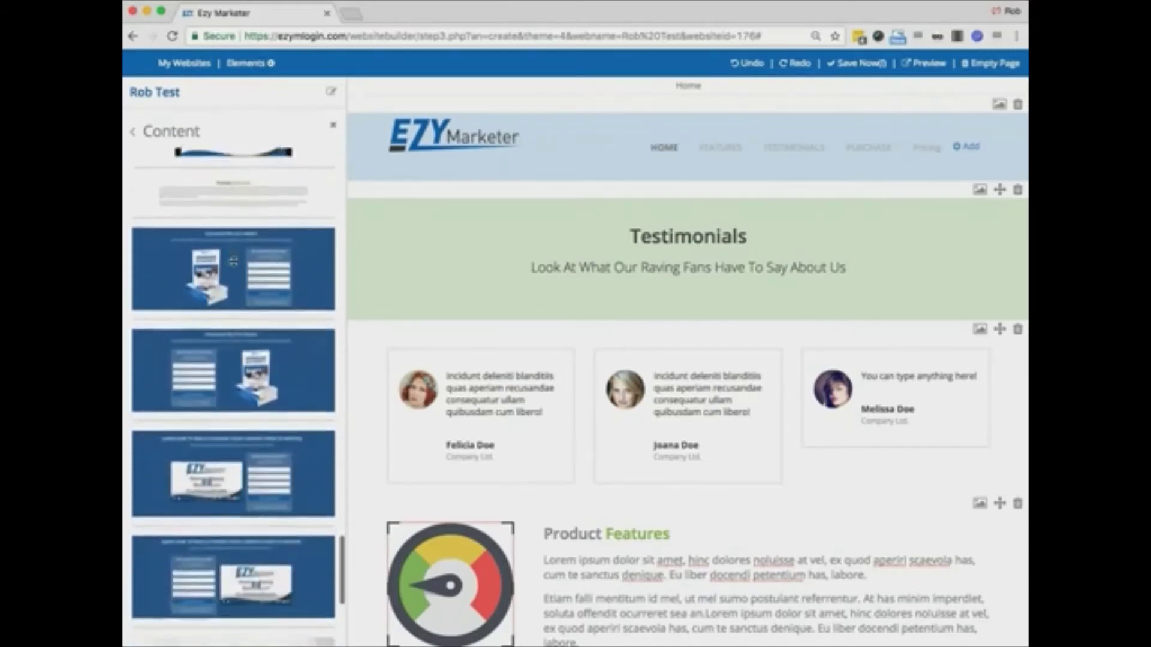
scroll(233, 261, down, 1)
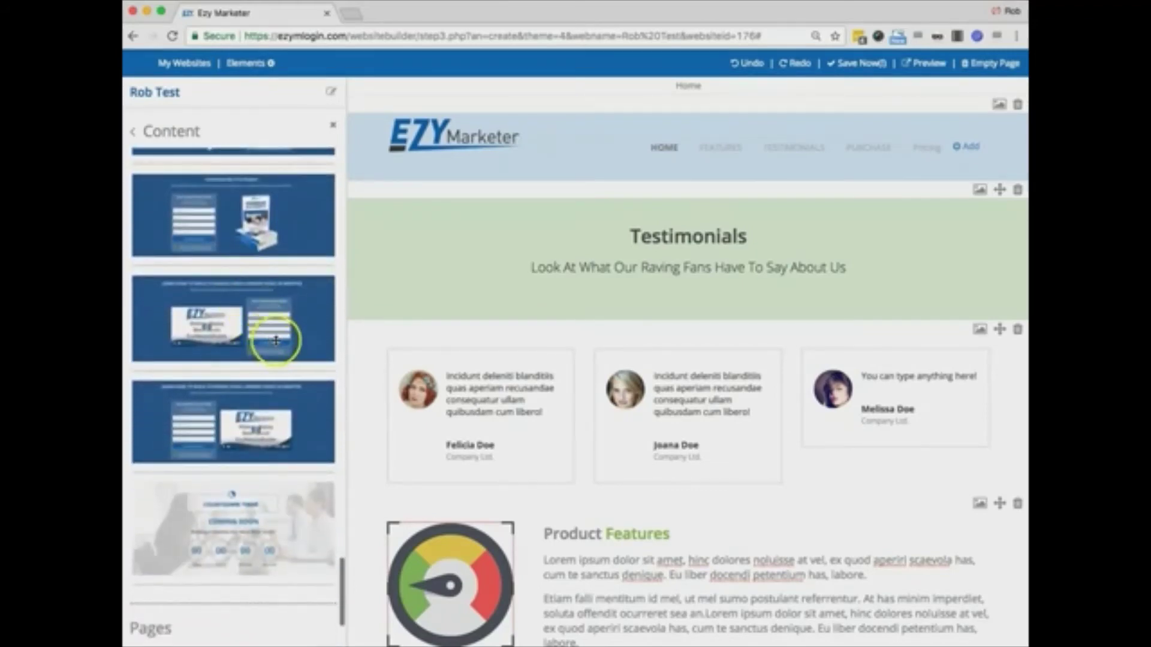
drag(229, 319, 388, 446)
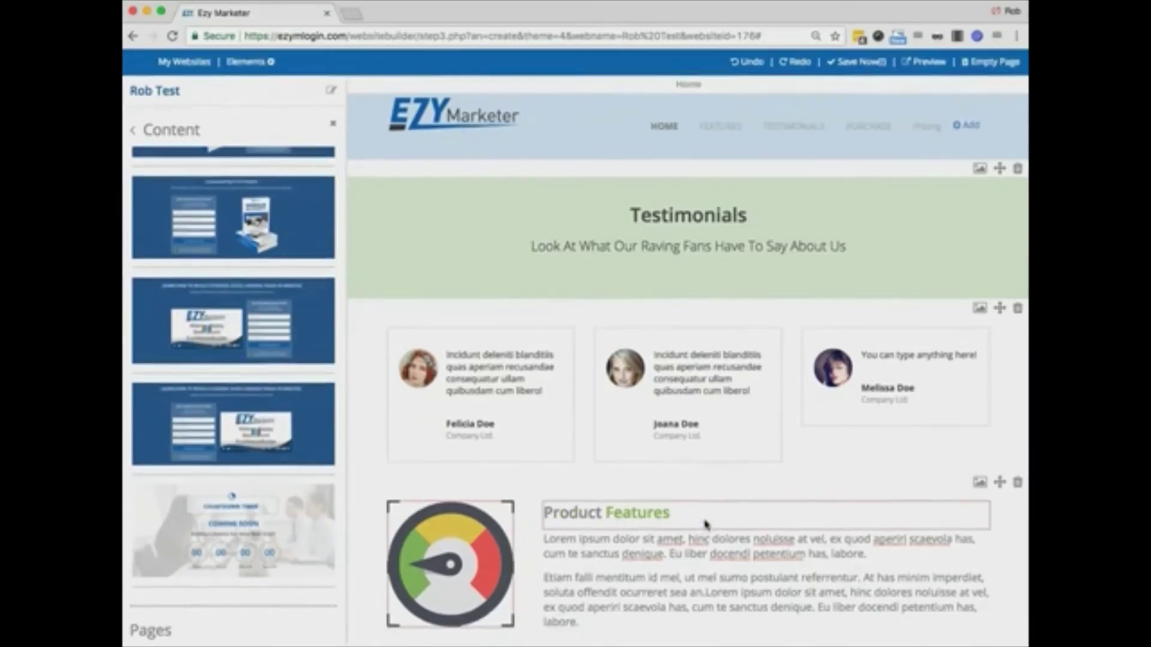
- Scroll to the new video section below Product Features and select its heading
scroll(705, 525, down, 2)
scroll(705, 525, down, 10)
scroll(705, 525, up, 8)
click(818, 465)
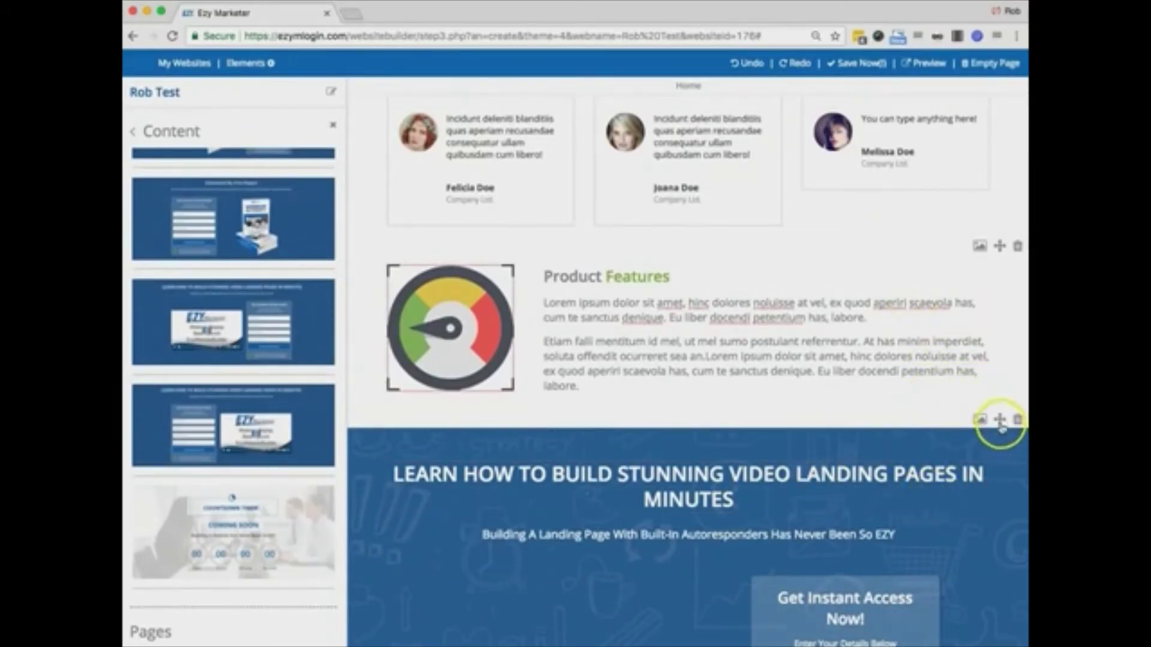
- Move the video opt-in section directly below the header, then close the Content panel for full width
drag(1000, 421, 986, 163)
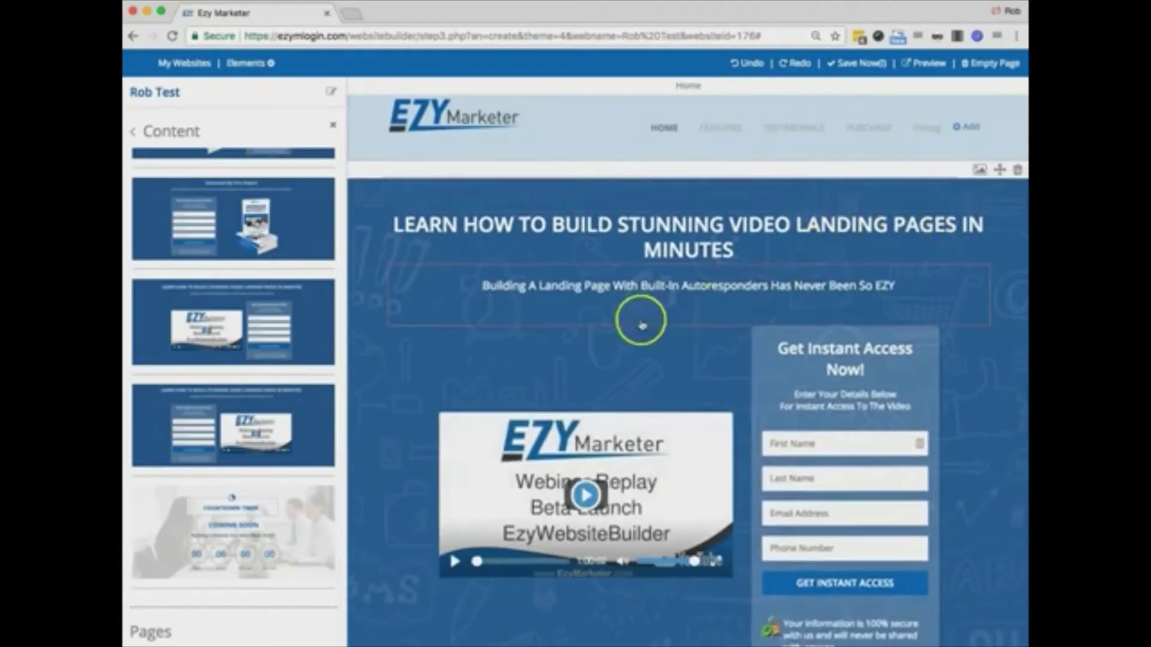
scroll(624, 327, down, 7)
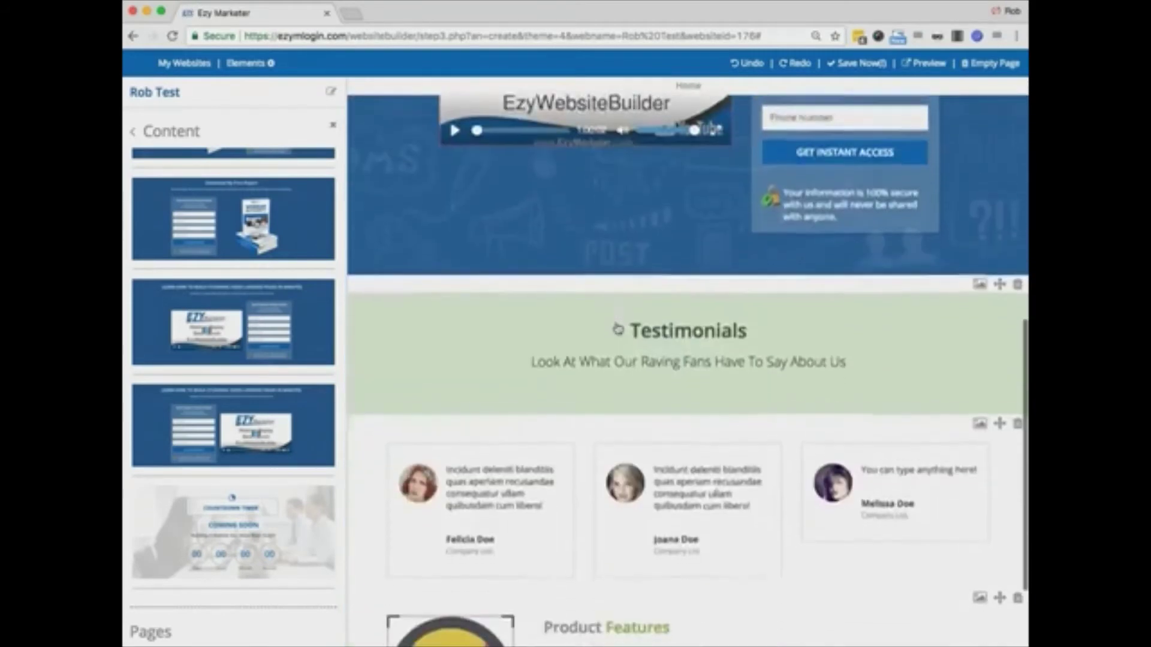
scroll(618, 329, down, 2)
click(714, 217)
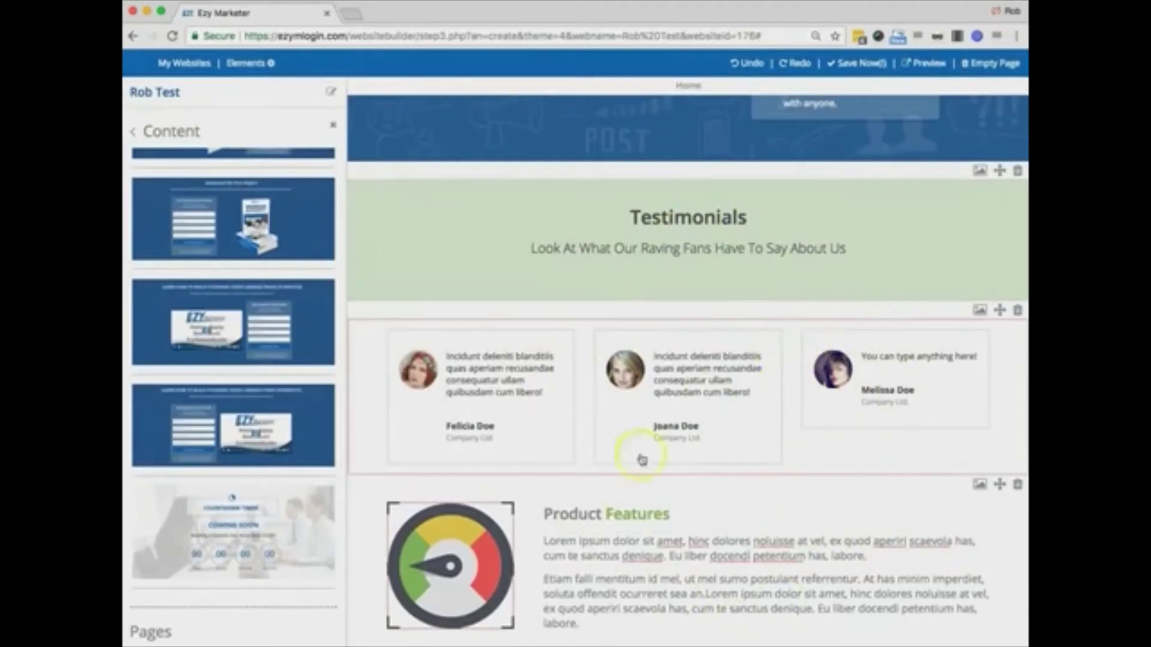
scroll(785, 452, up, 4)
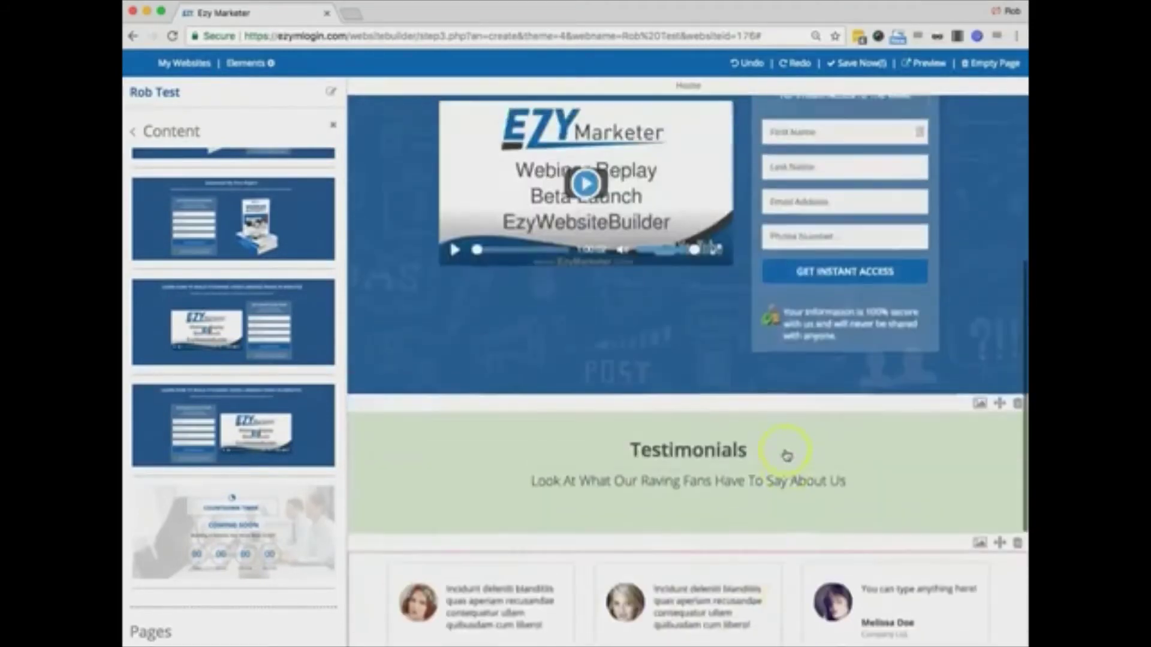
scroll(782, 450, up, 6)
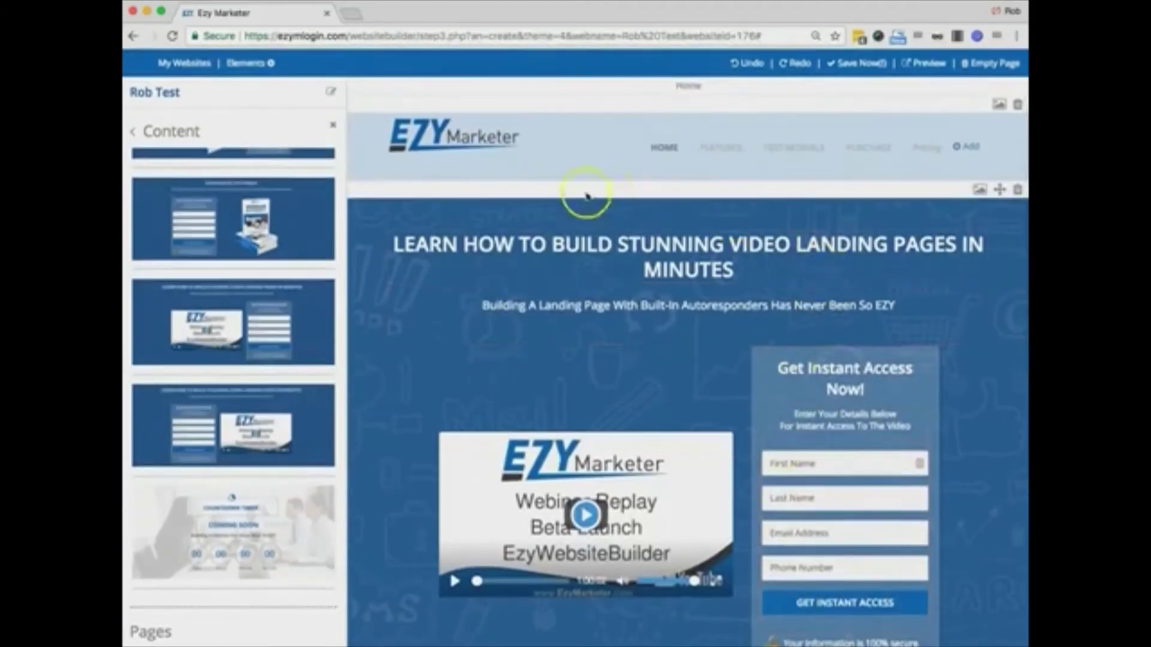
click(695, 249)
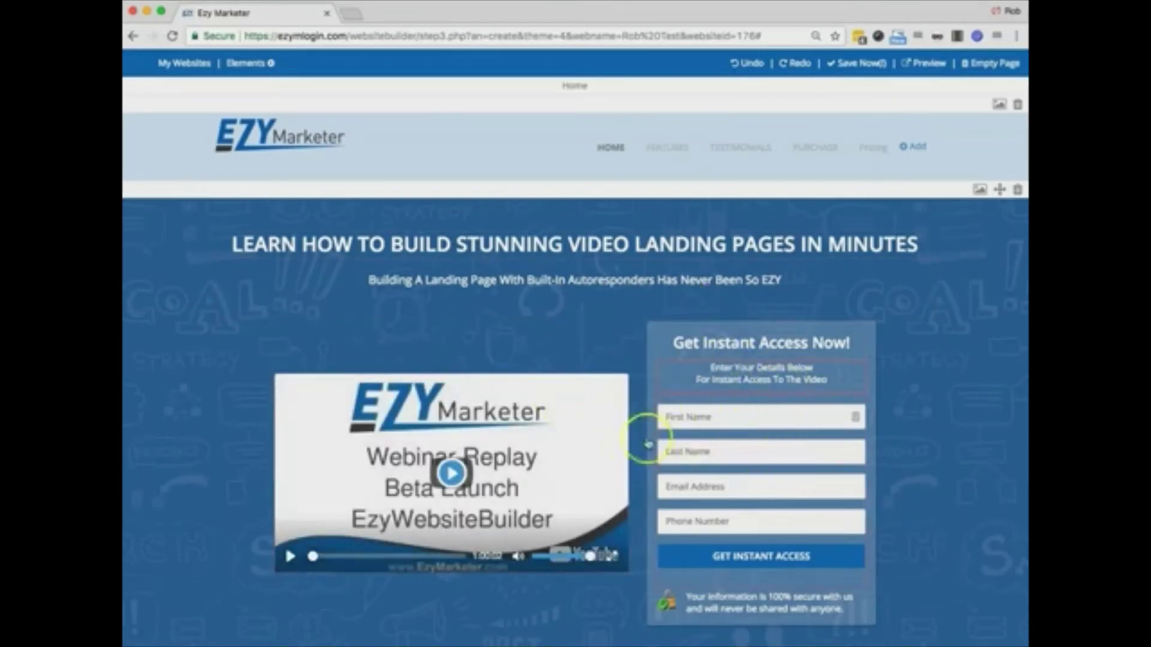
- Set the opt-in form's contact list name to Test123
click(763, 472)
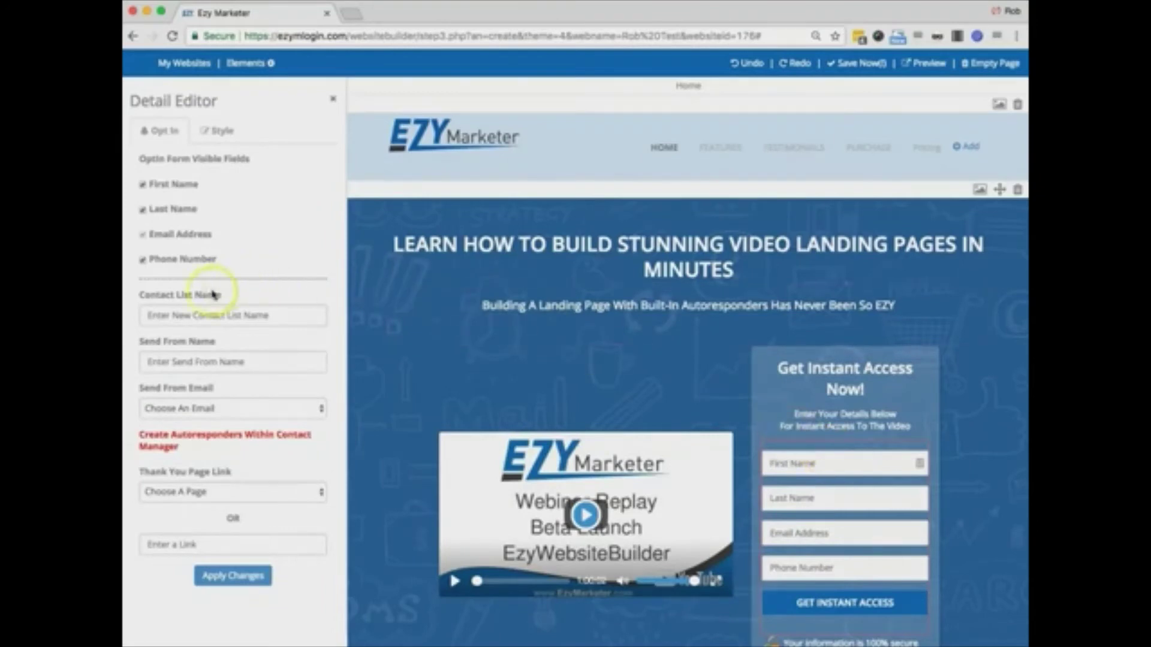
click(166, 315)
click(193, 314)
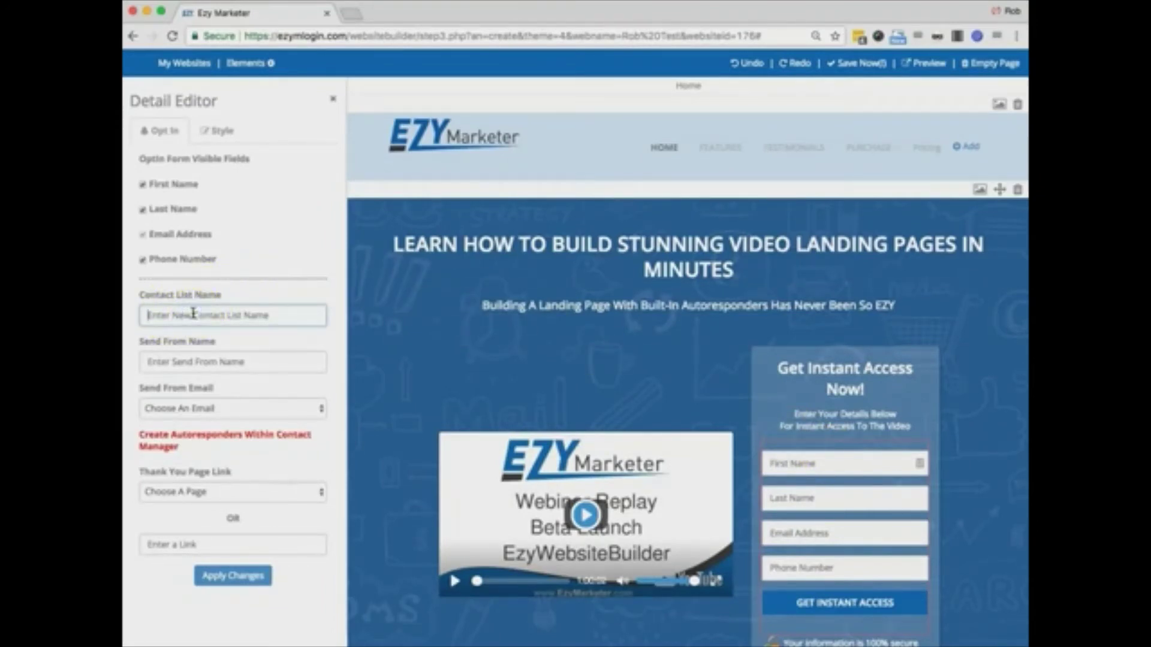
text(Y)
- Enter the sender's name and choose a sender e-mail address from the dropdown
click(201, 357)
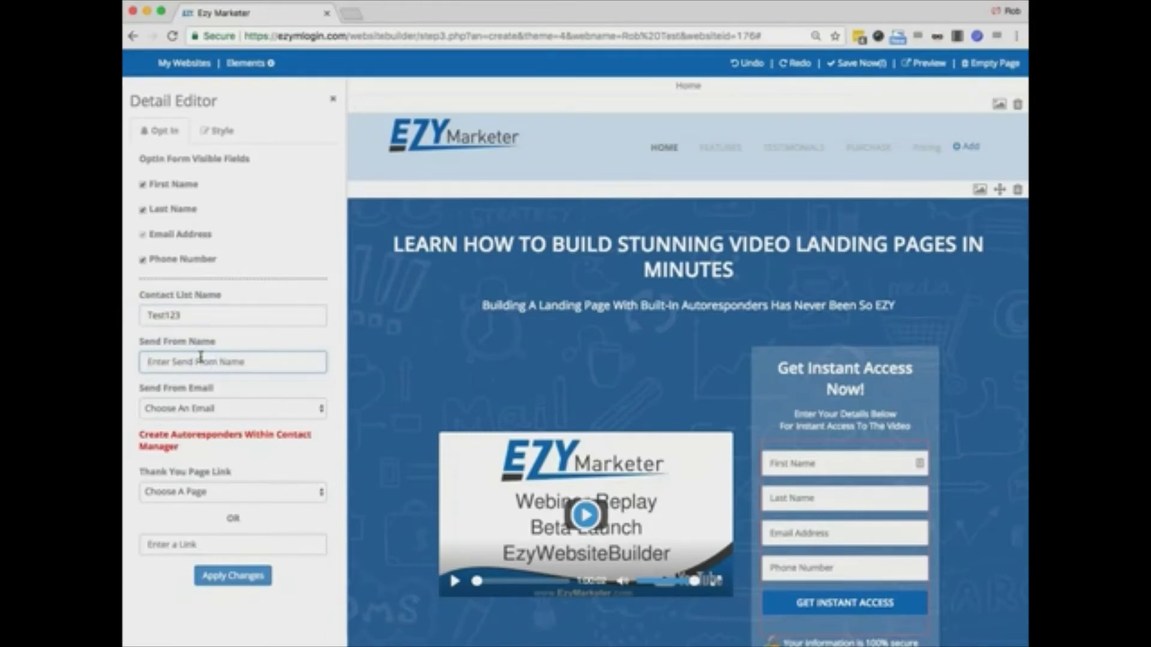
click(201, 408)
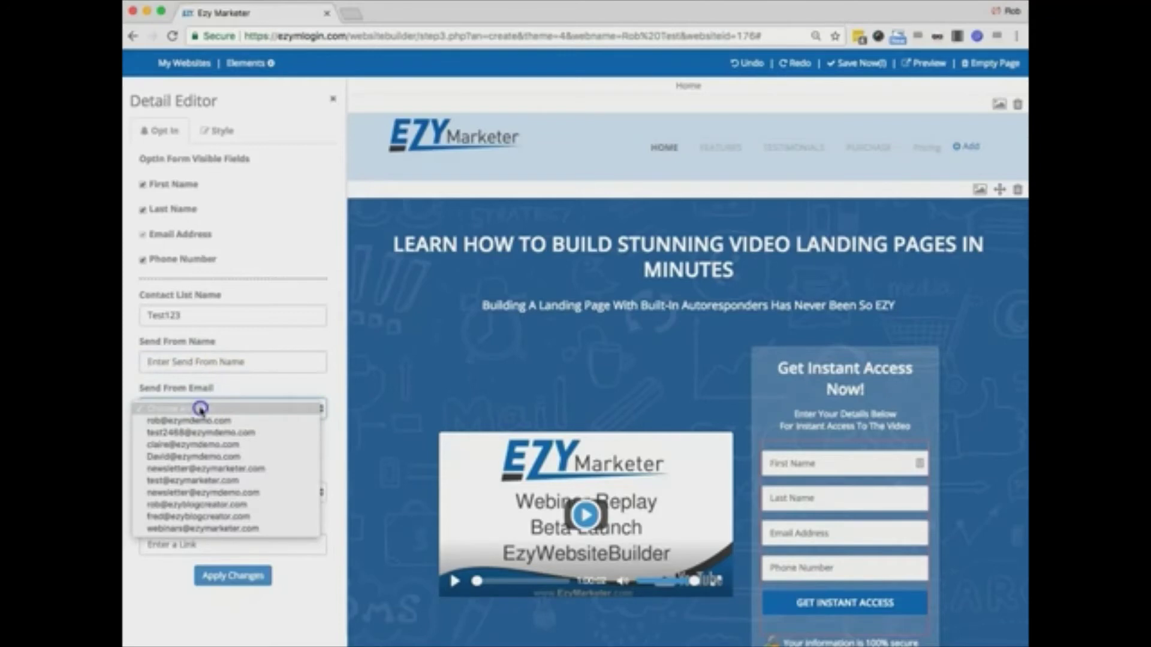
click(201, 408)
click(201, 361)
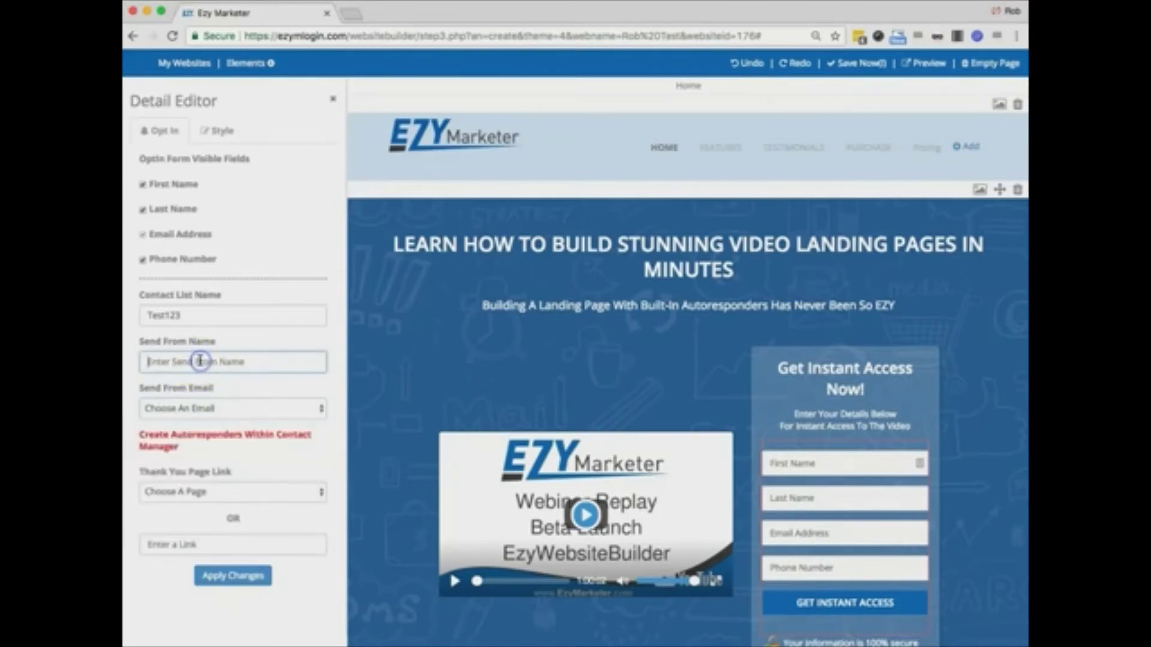
text(Rob)
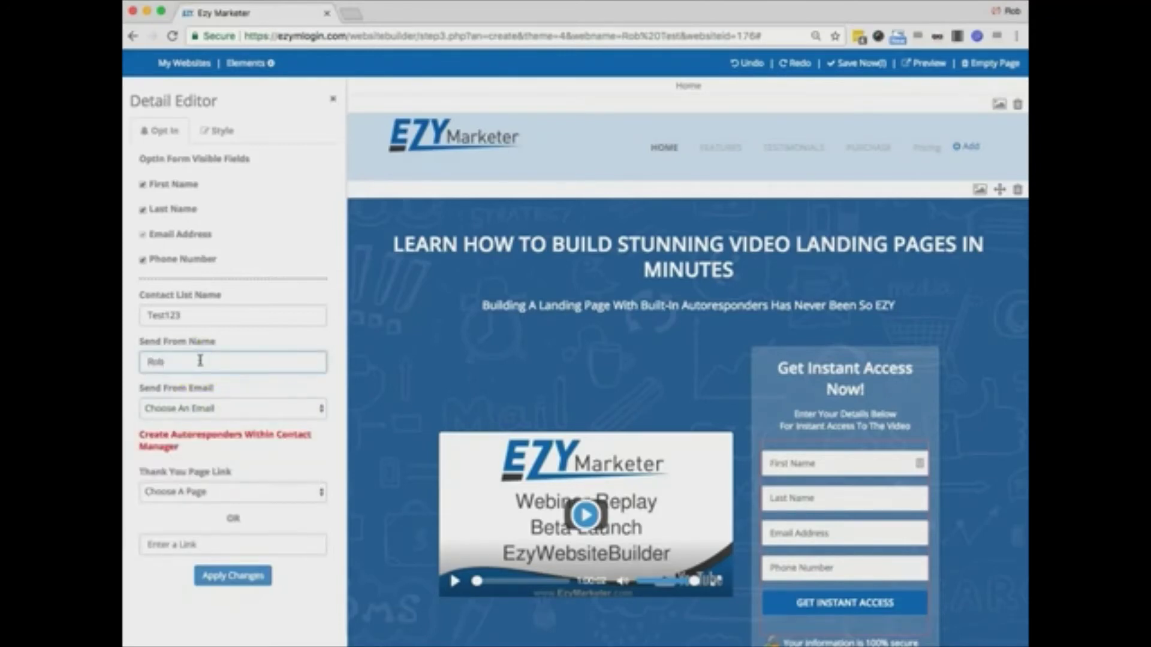
click(216, 408)
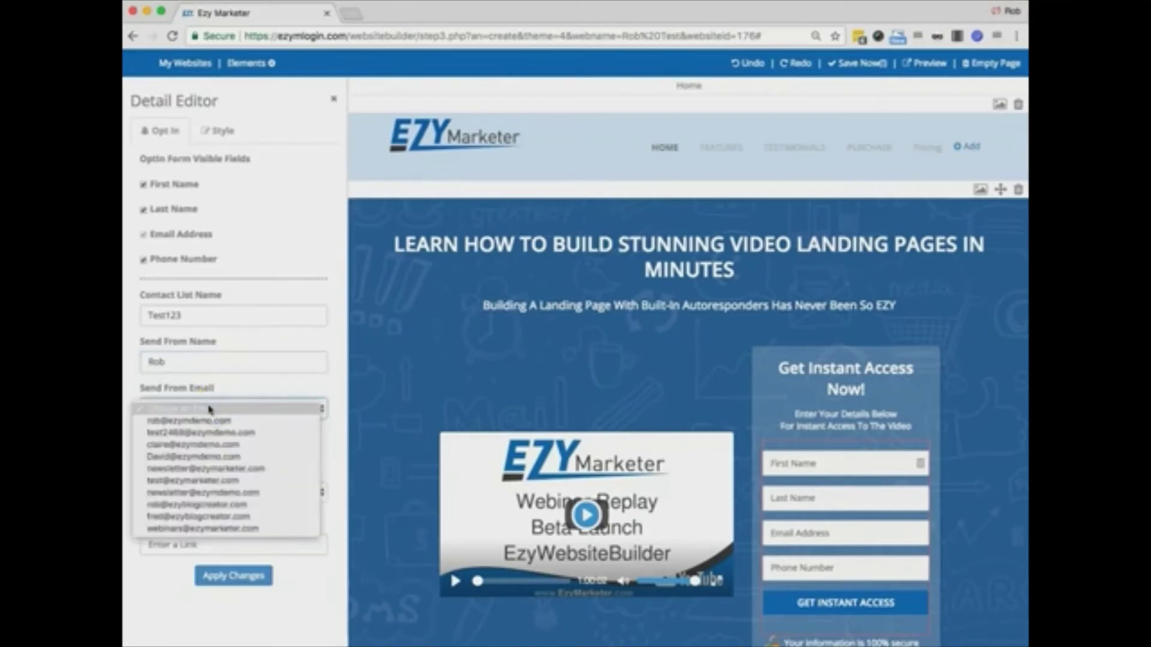
click(210, 420)
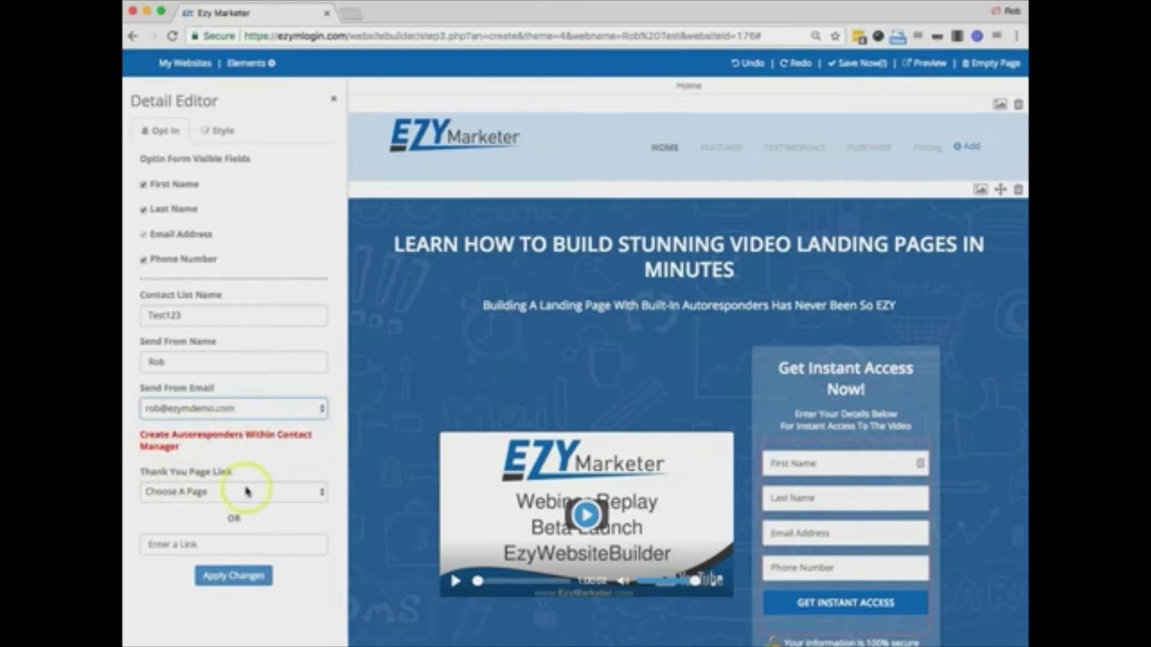
- Leave the thank-you page on Choose A Page and hide the Phone Number and Last Name fields
click(279, 492)
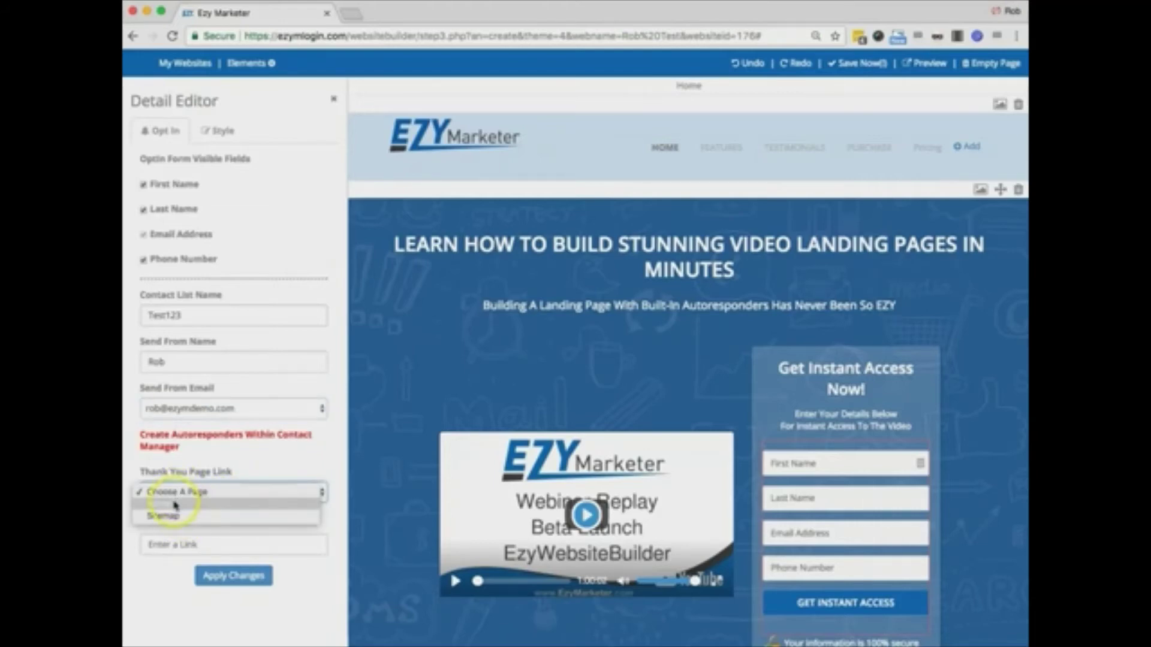
click(249, 468)
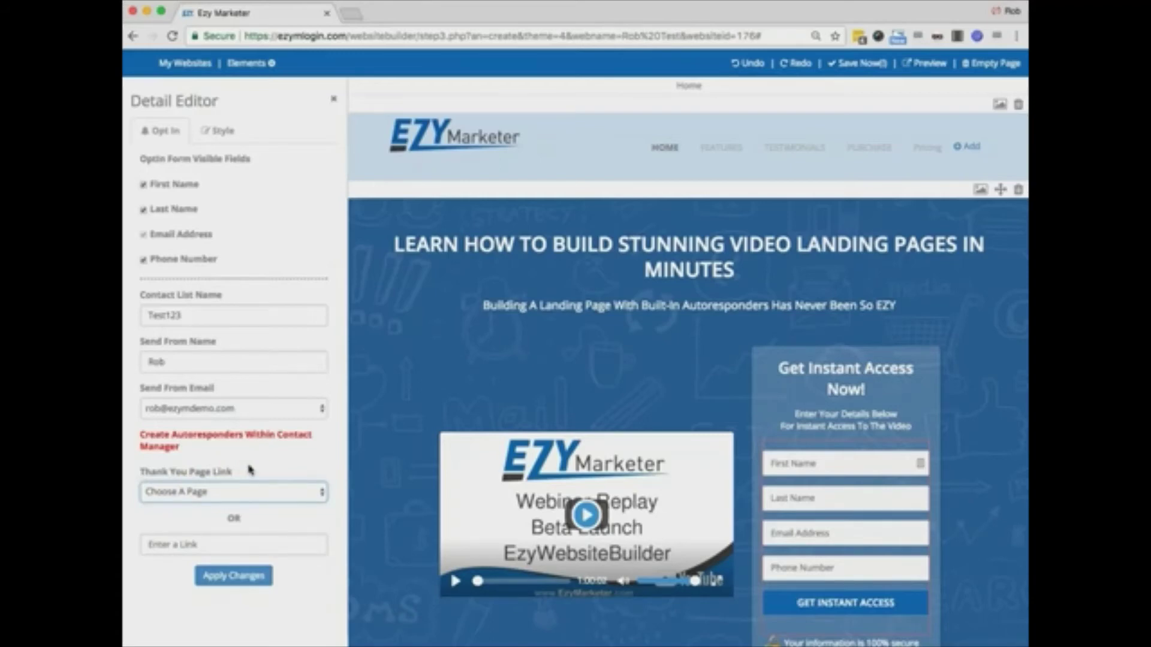
click(226, 490)
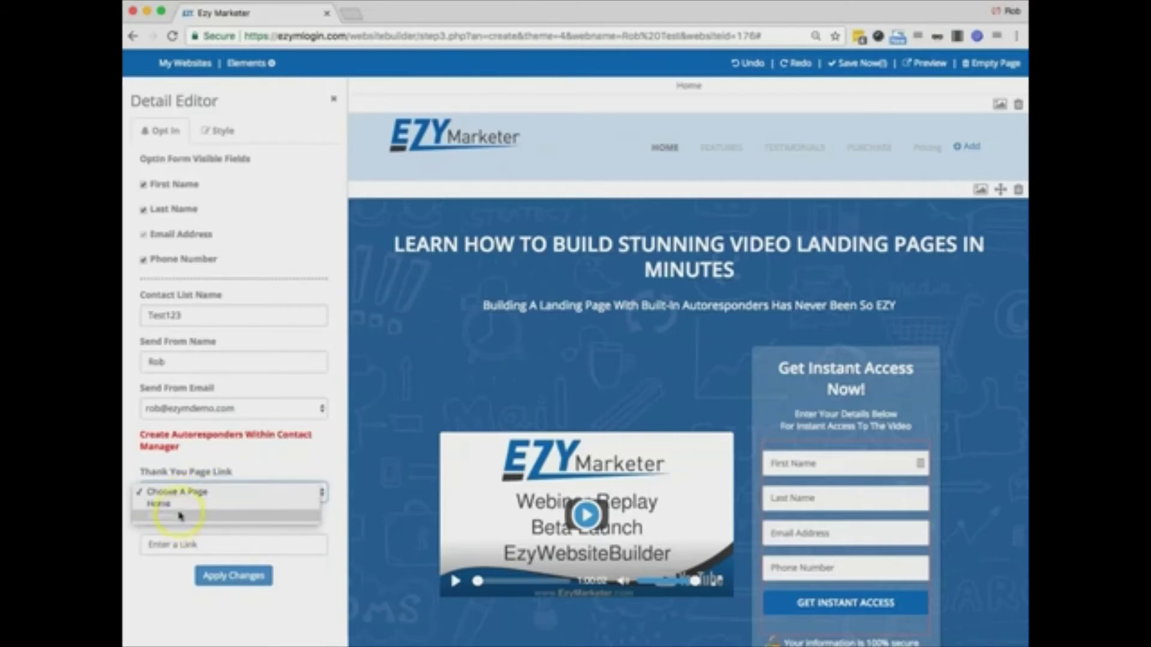
click(286, 464)
click(209, 548)
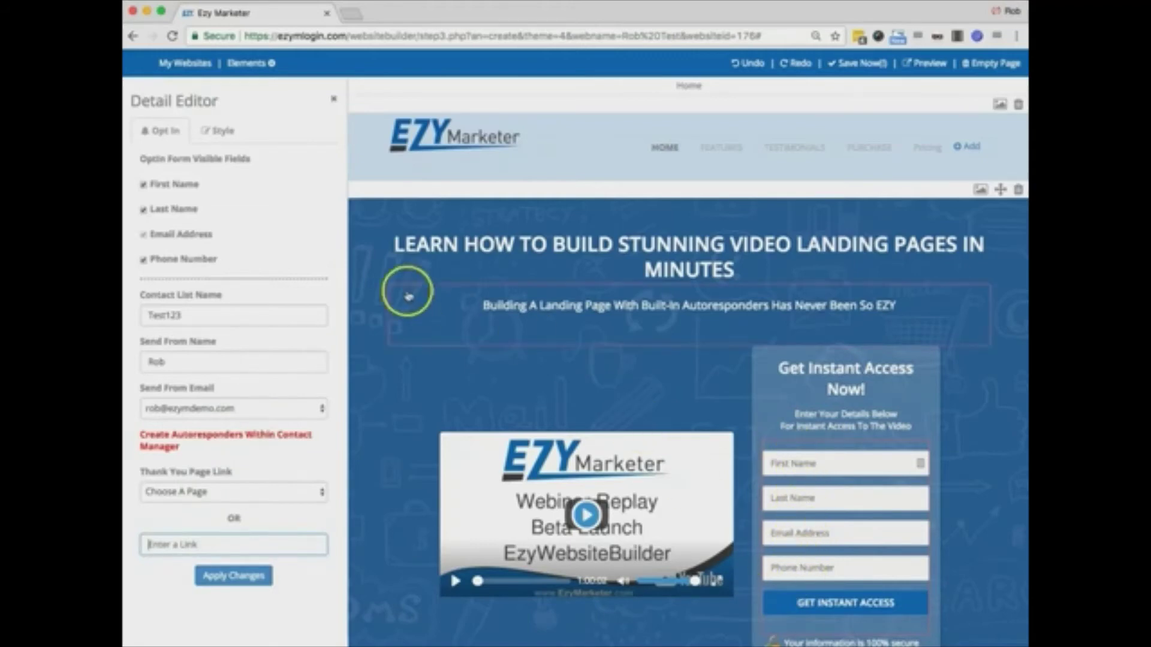
click(143, 261)
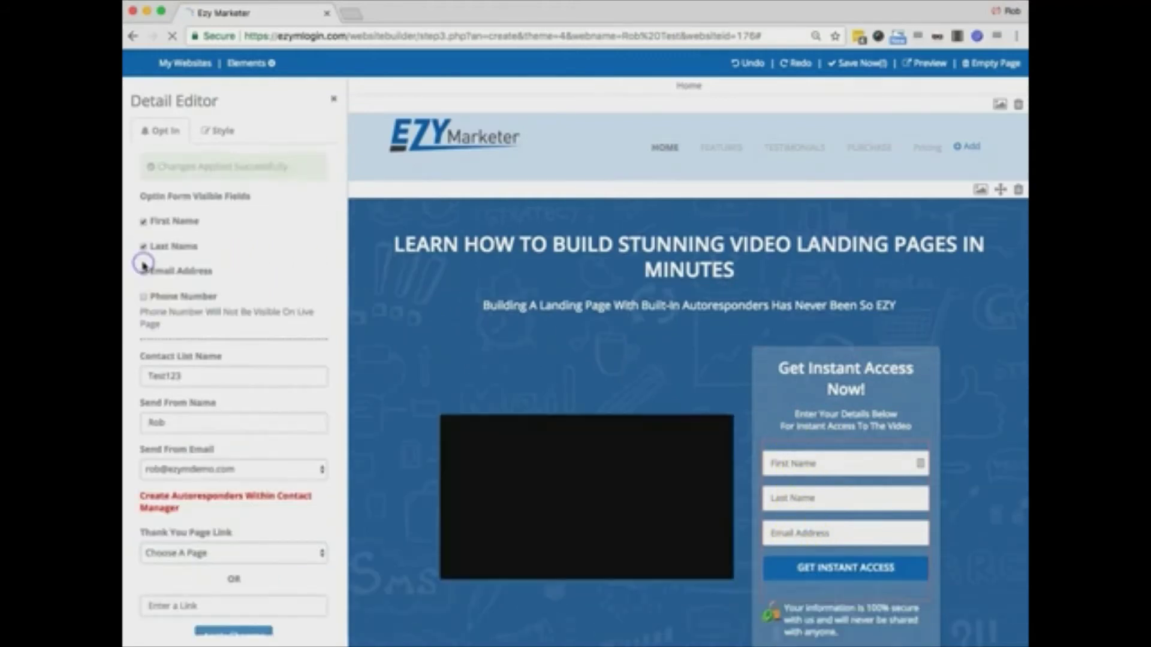
click(142, 247)
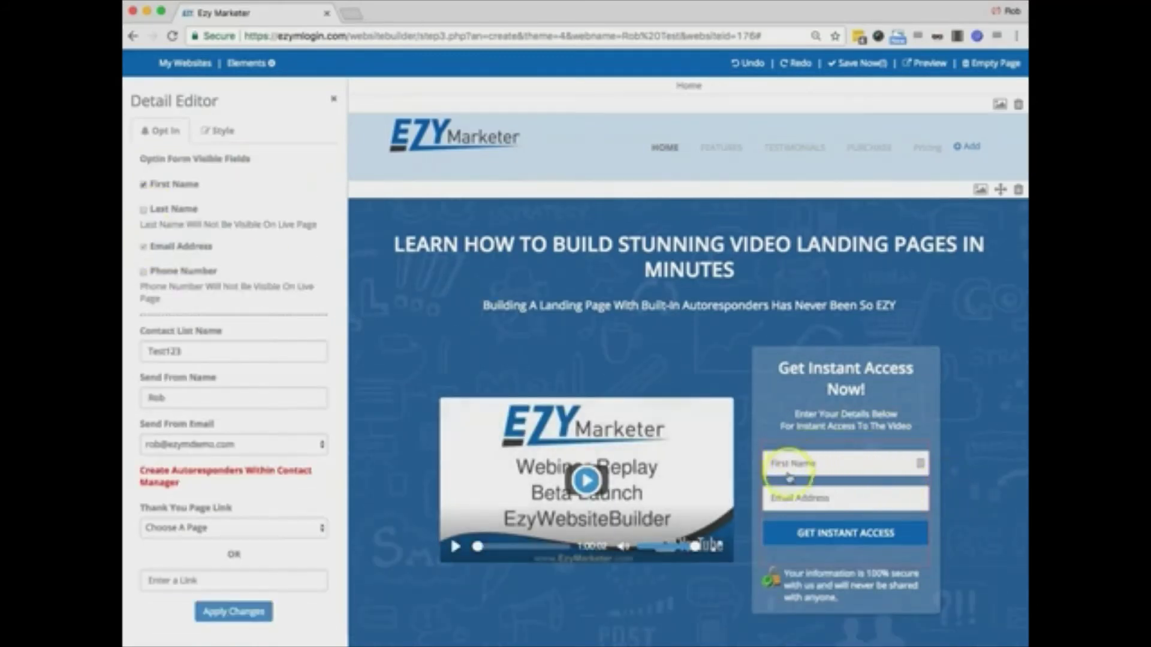
- Review the video's YouTube ID and Vimeo fields in its settings
click(670, 462)
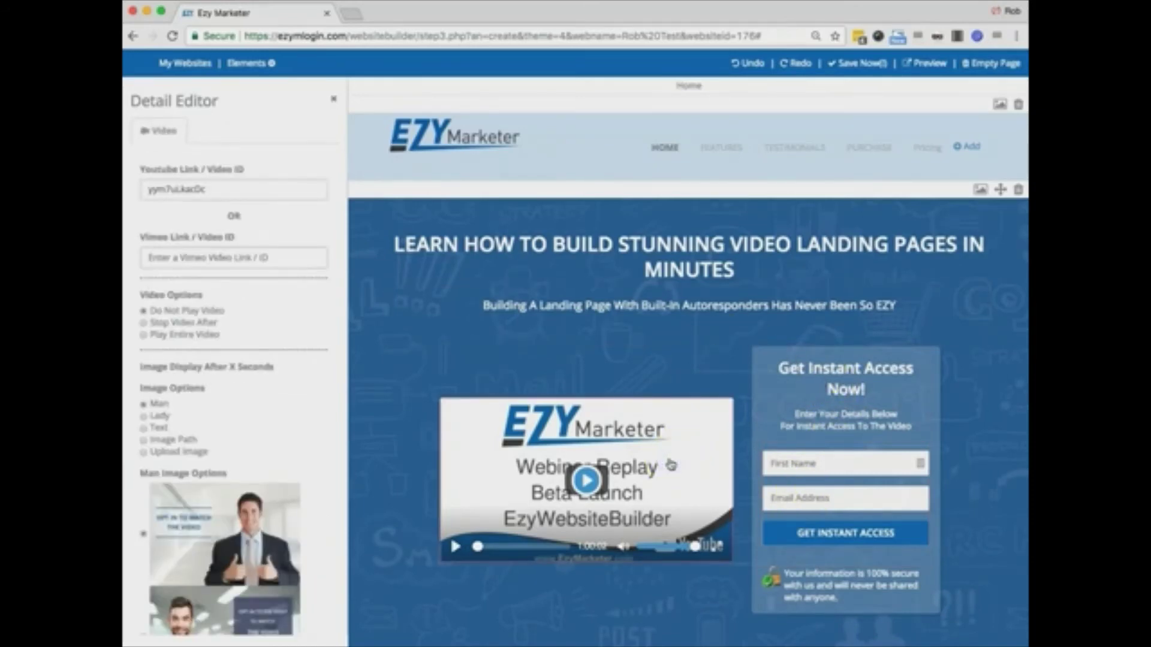
click(211, 189)
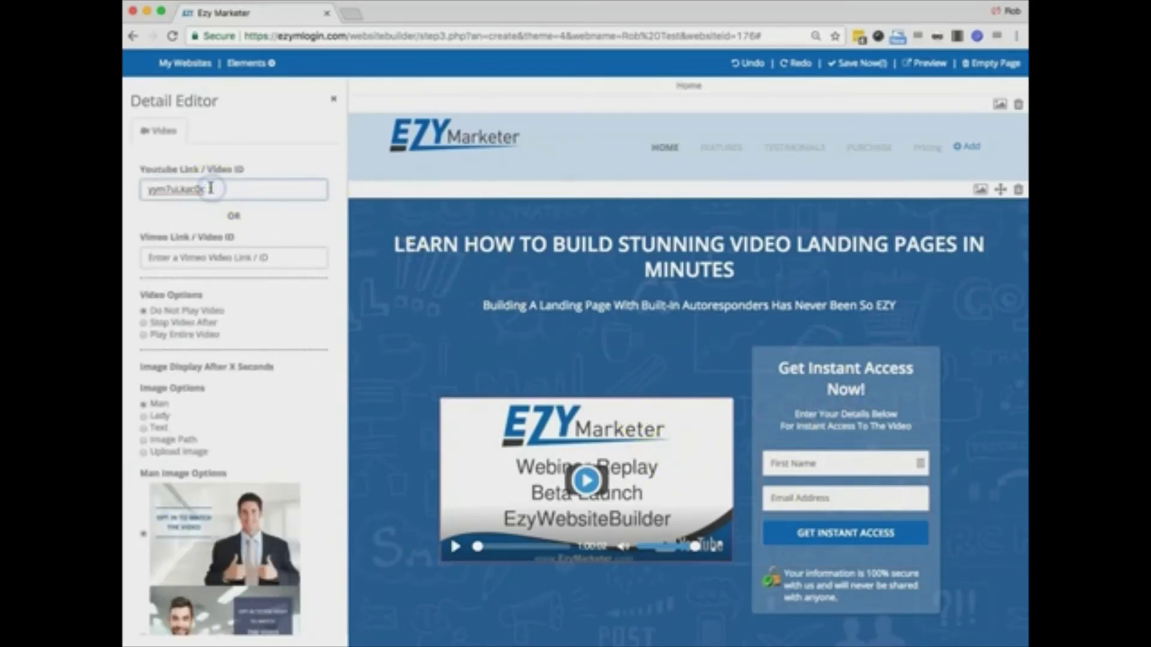
click(213, 259)
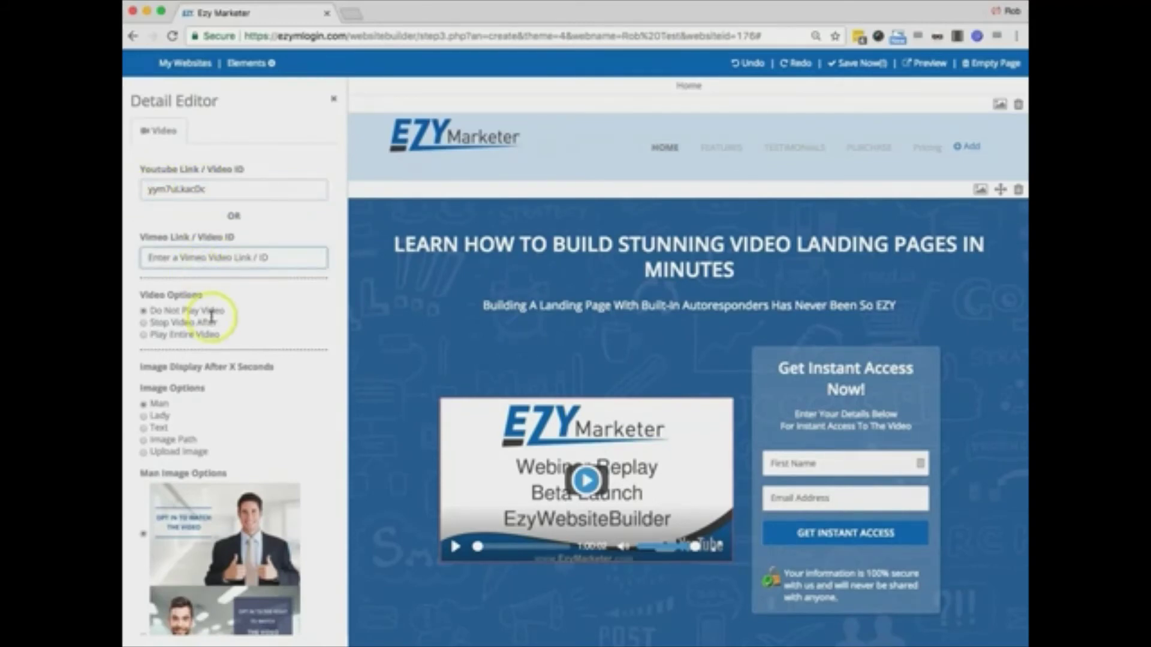
- Change the video's display image option from Man to Lady, then to Text
scroll(235, 378, down, 2)
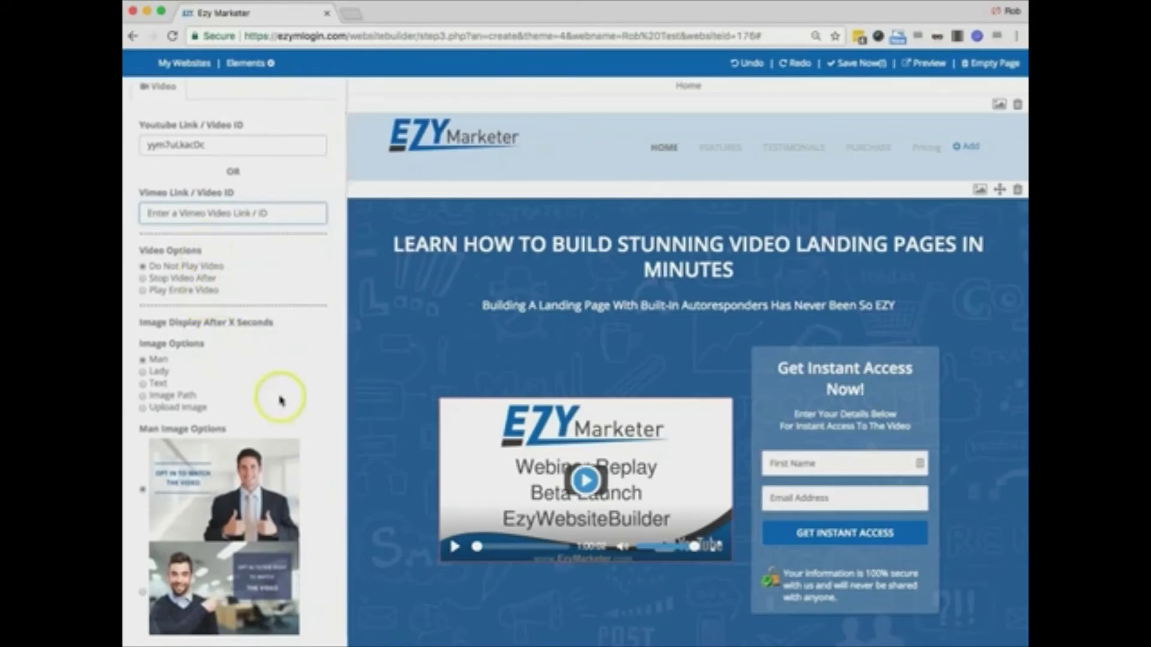
scroll(285, 399, down, 5)
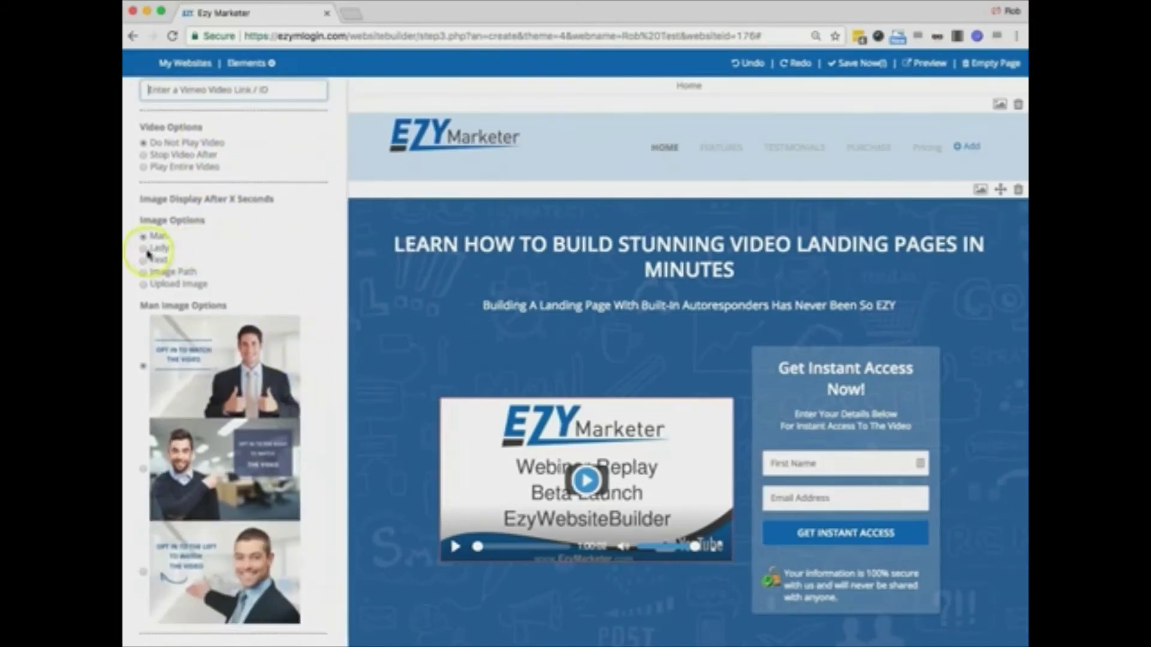
scroll(218, 226, up, 4)
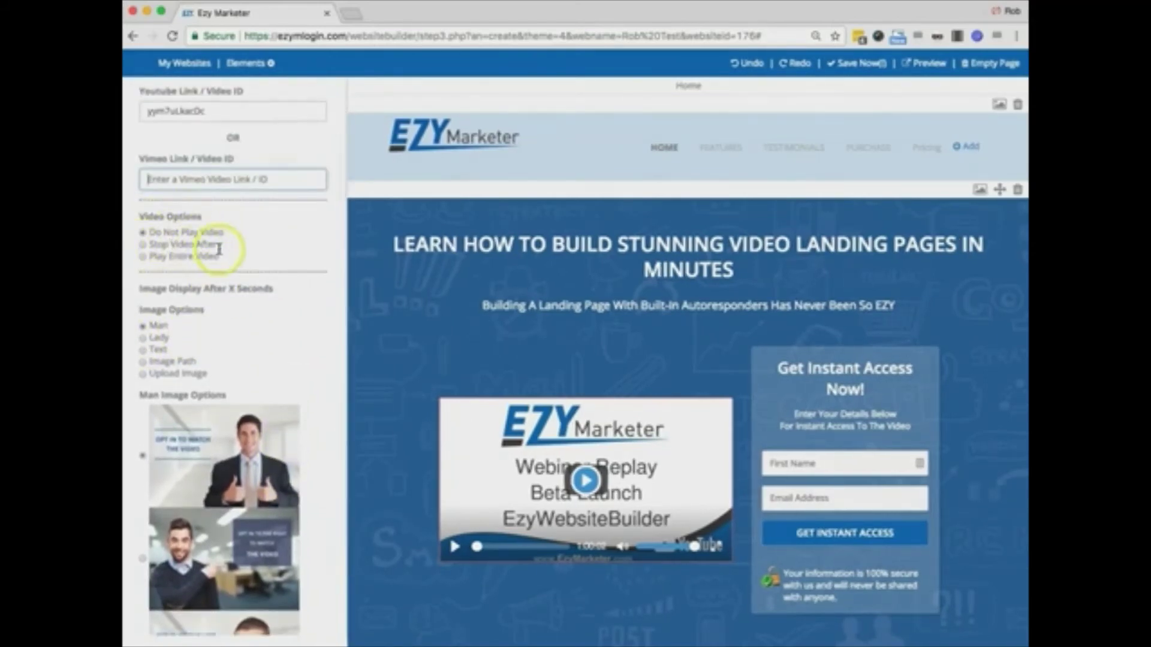
scroll(231, 422, down, 5)
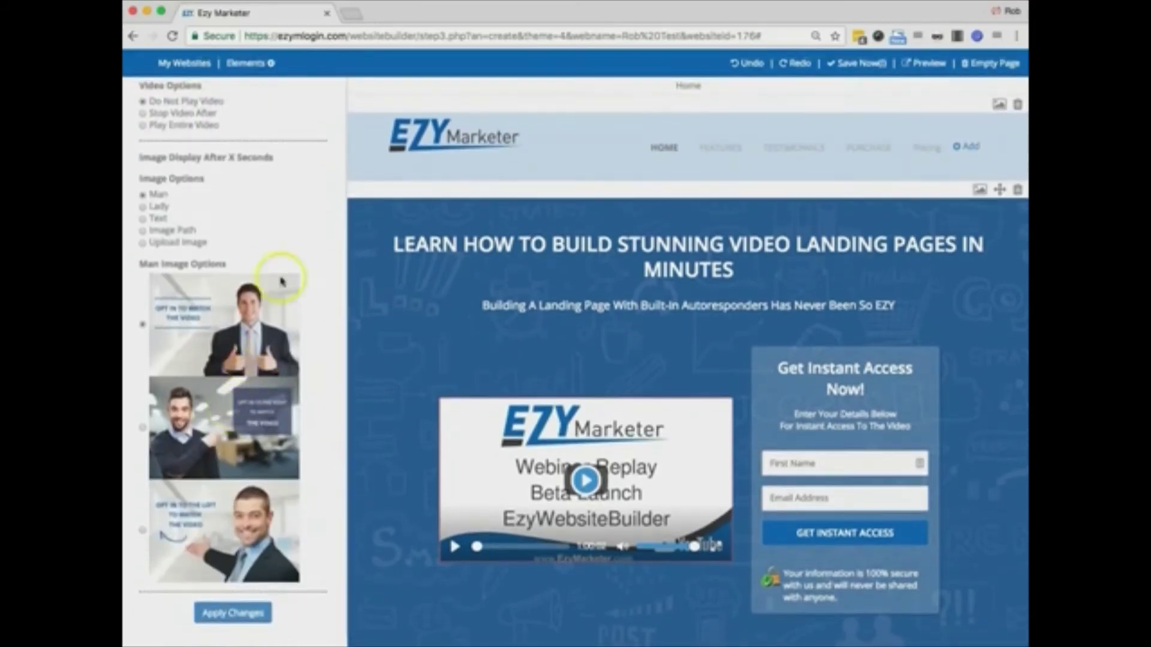
click(144, 206)
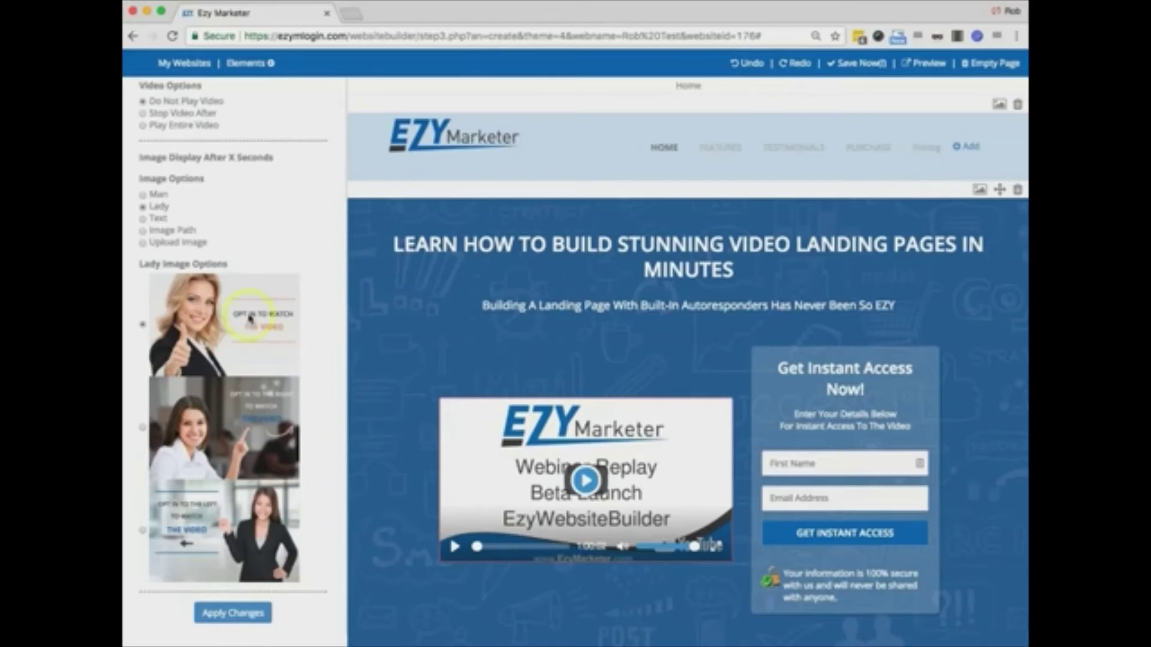
click(143, 219)
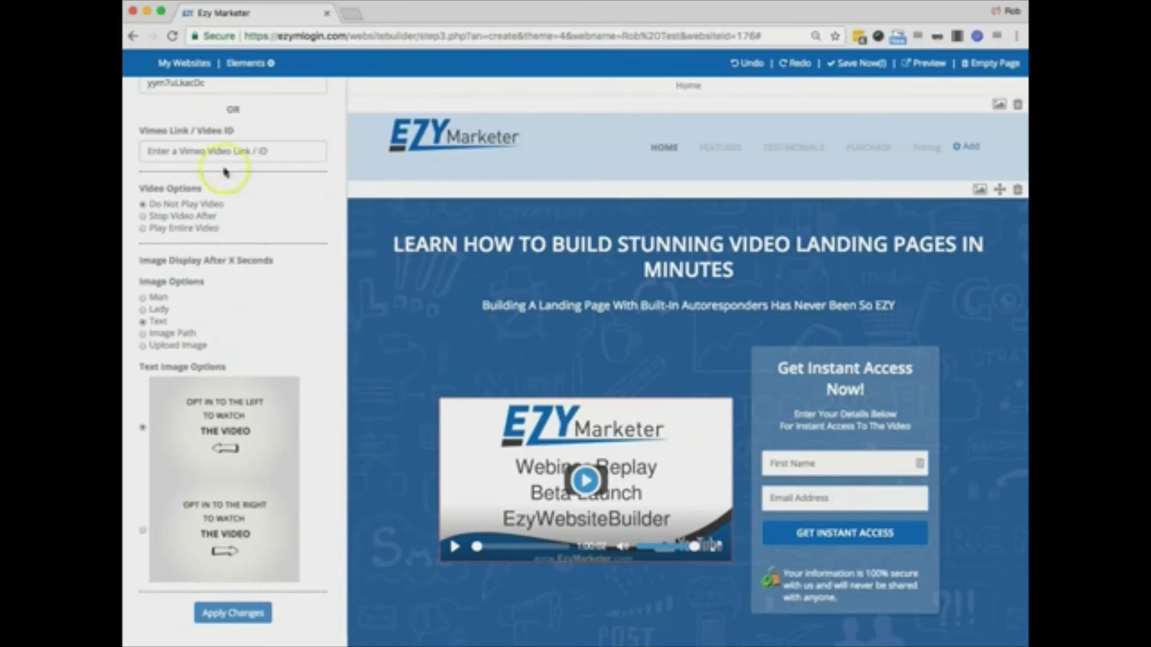
- Save the Rob Test website and return to the Websites list
click(367, 292)
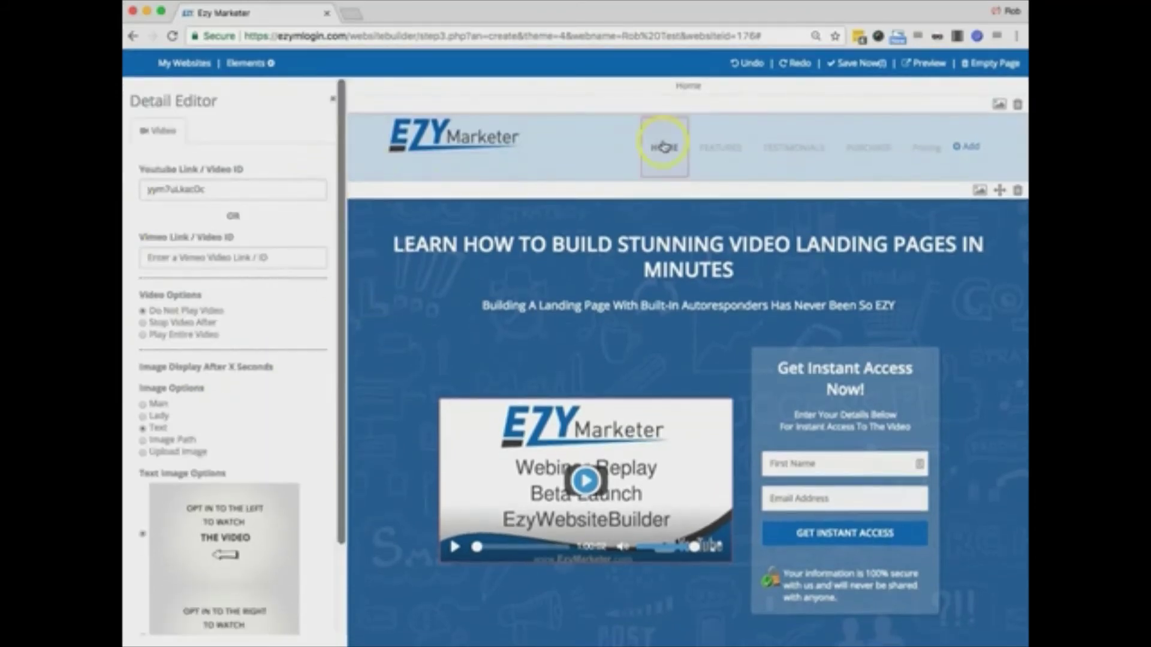
click(852, 65)
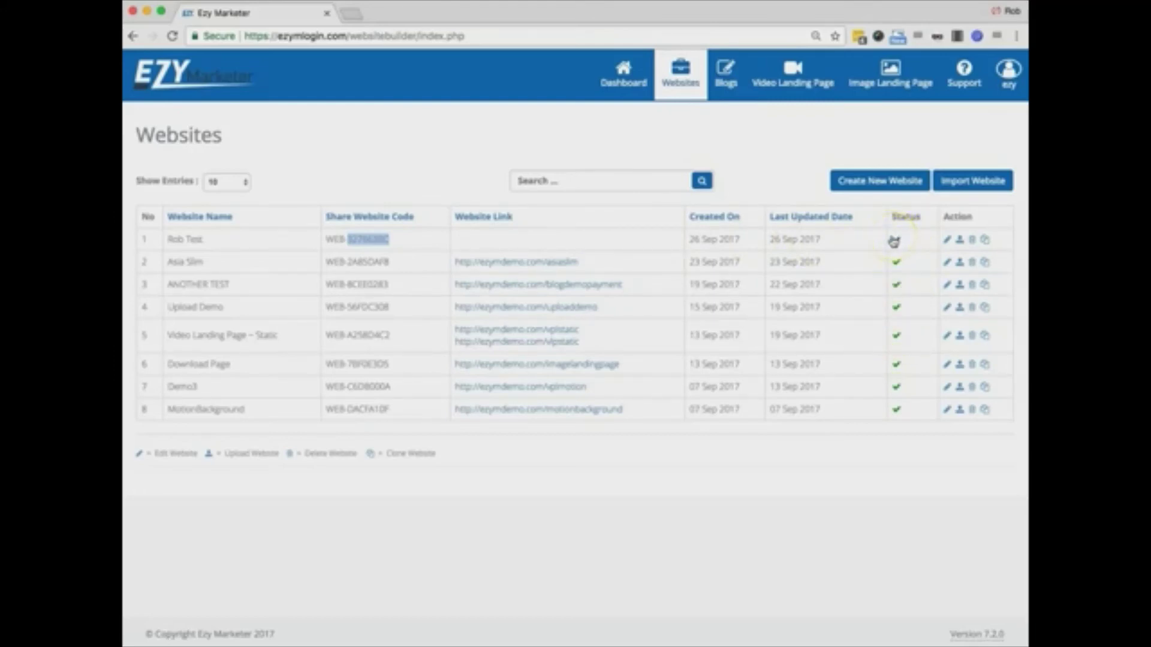
- Reopen Rob Test from row 1 of the Websites table and scroll through its Home page
click(948, 241)
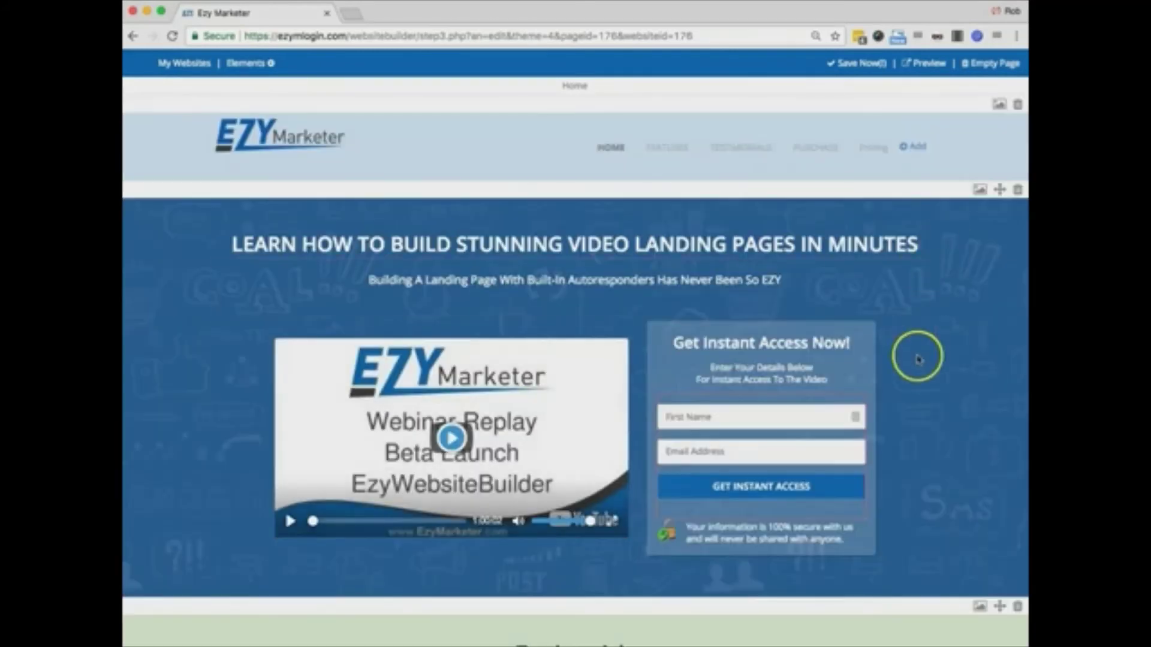
scroll(918, 355, down, 5)
scroll(918, 358, down, 3)
scroll(920, 359, up, 7)
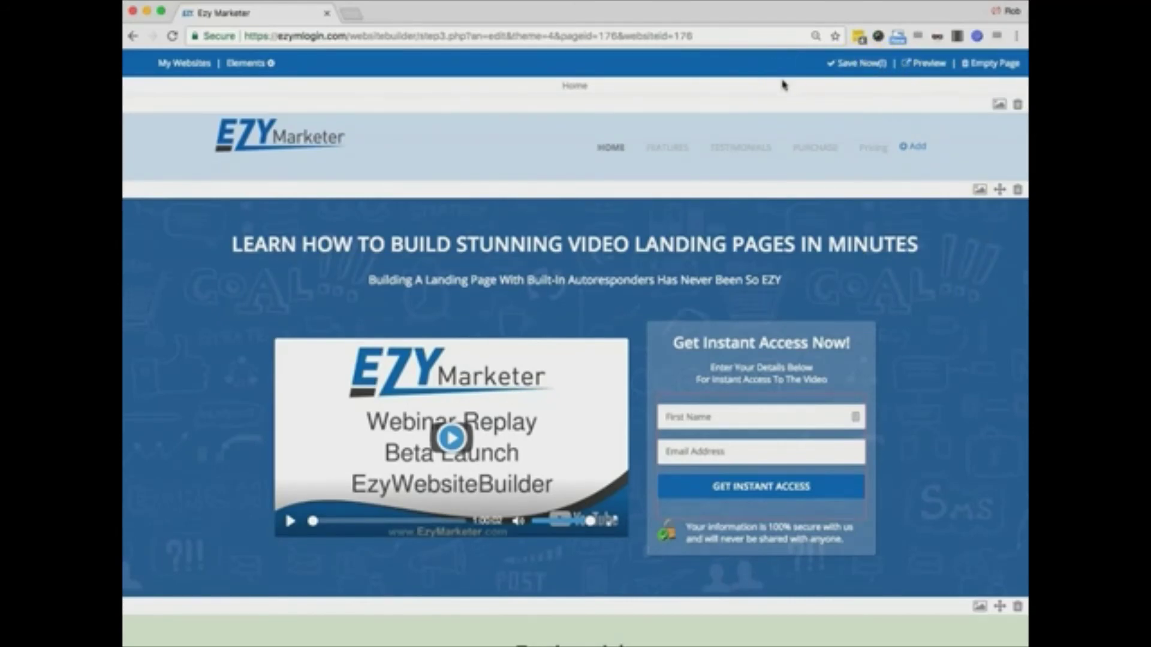
- Preview Rob Test in a new tab and scroll through the header, opt-in form and testimonials
click(925, 65)
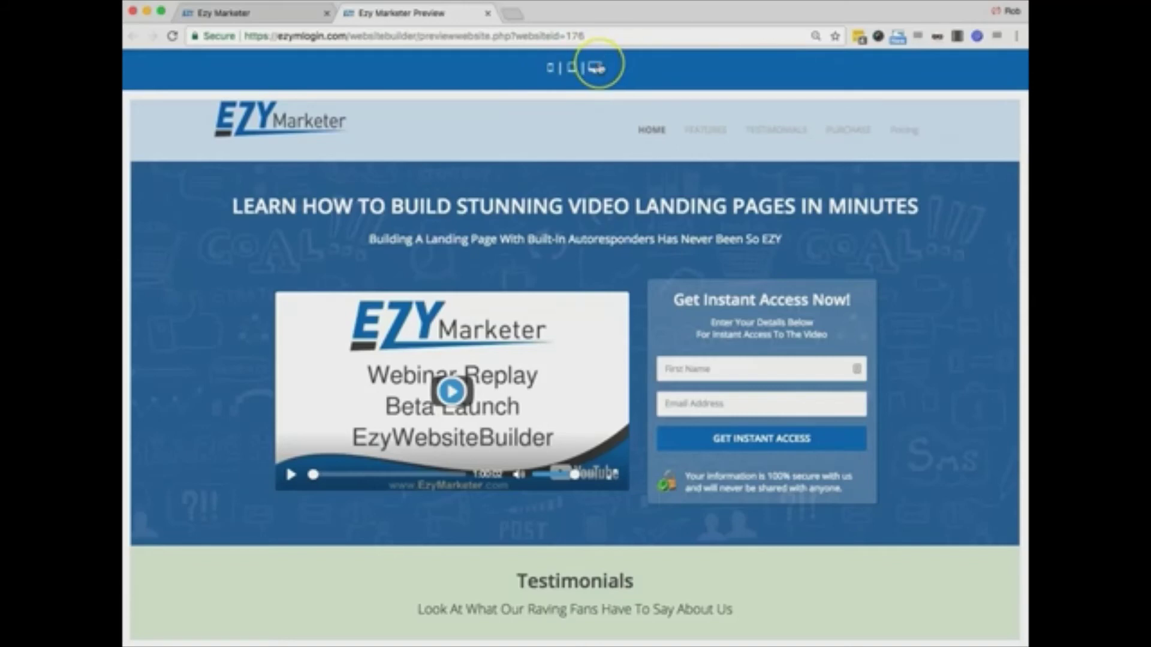
scroll(929, 318, down, 5)
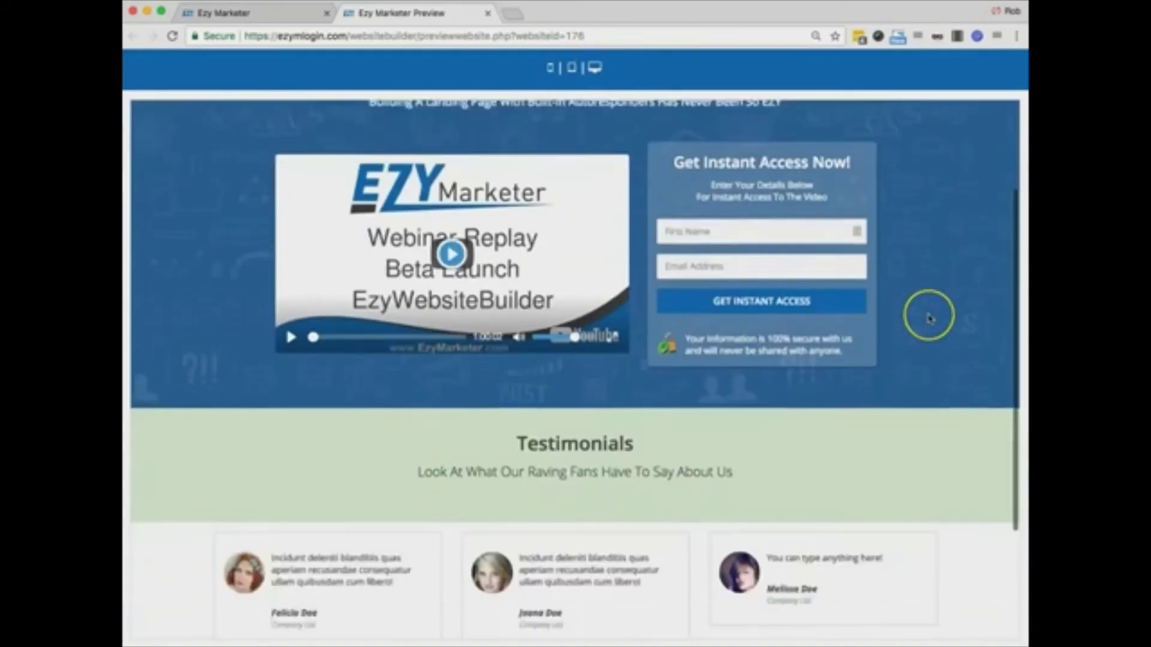
scroll(929, 318, up, 5)
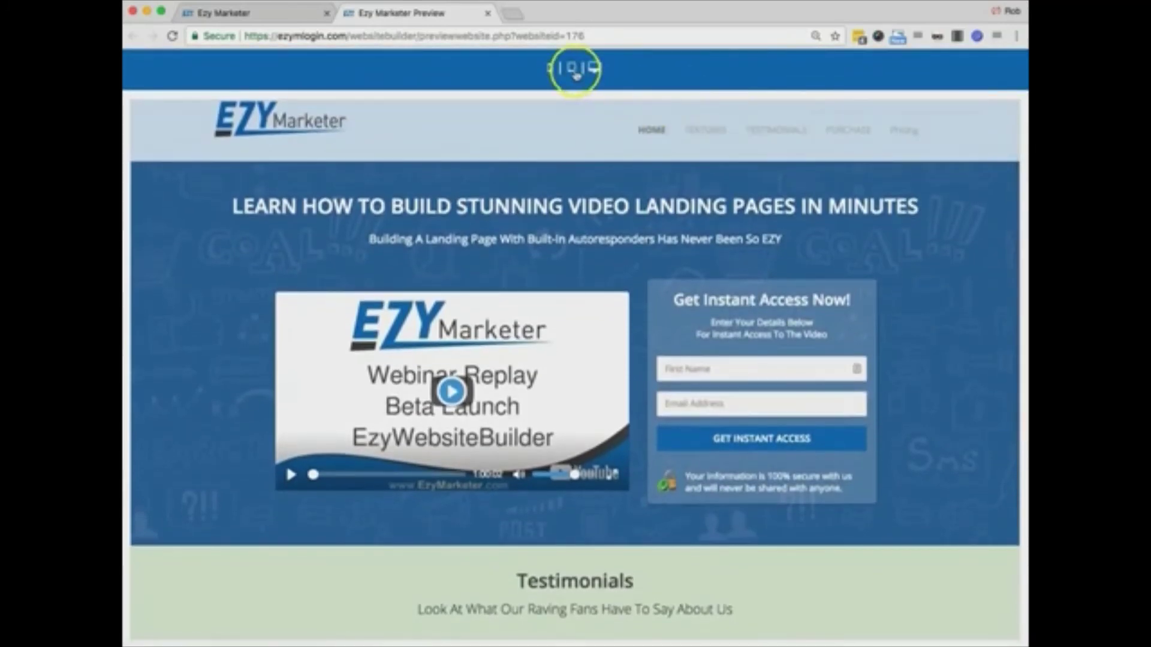
- Preview Rob Test at tablet width, scrolling through the opt-in form, testimonials and Product Features
click(571, 68)
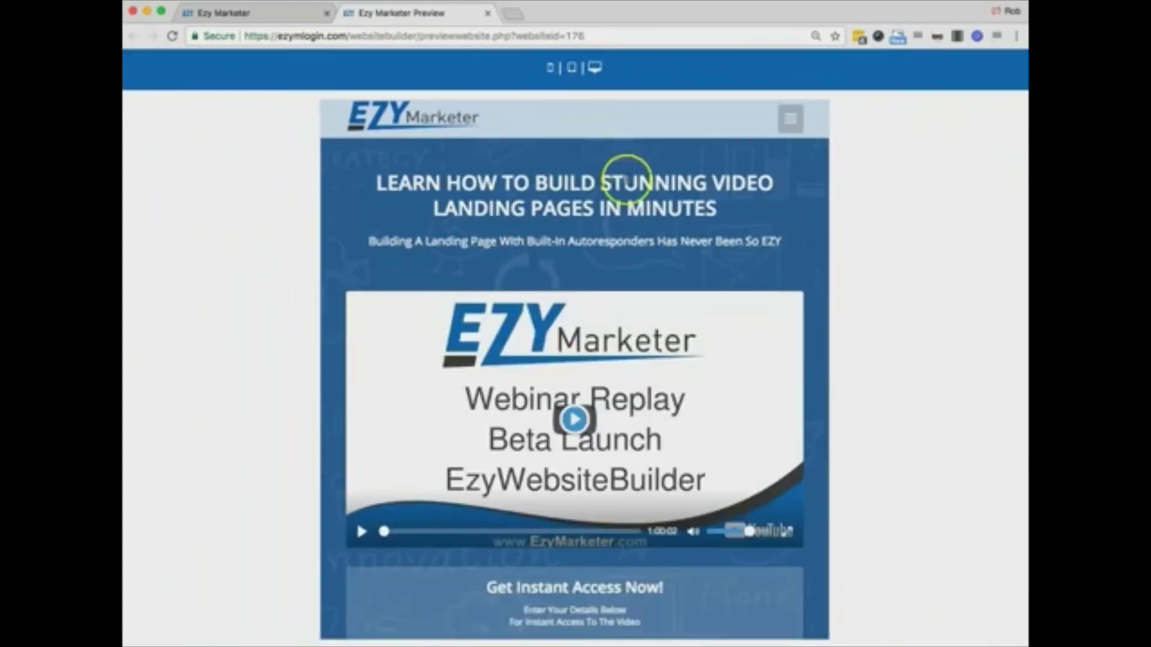
scroll(695, 186, down, 5)
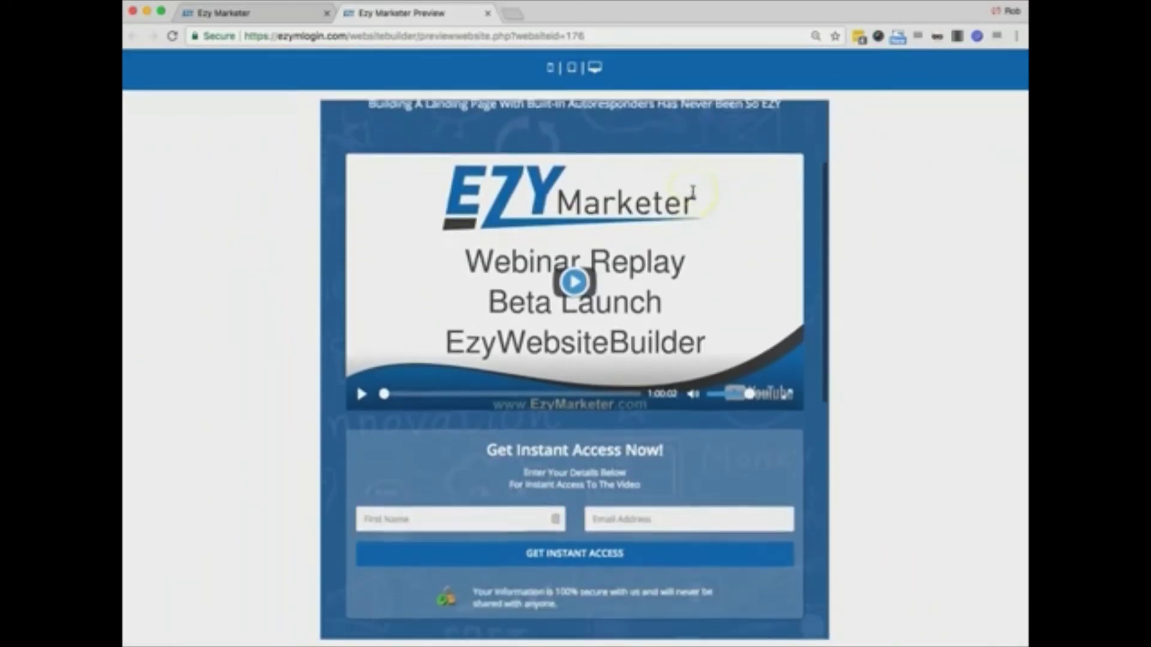
scroll(574, 300, down, 1)
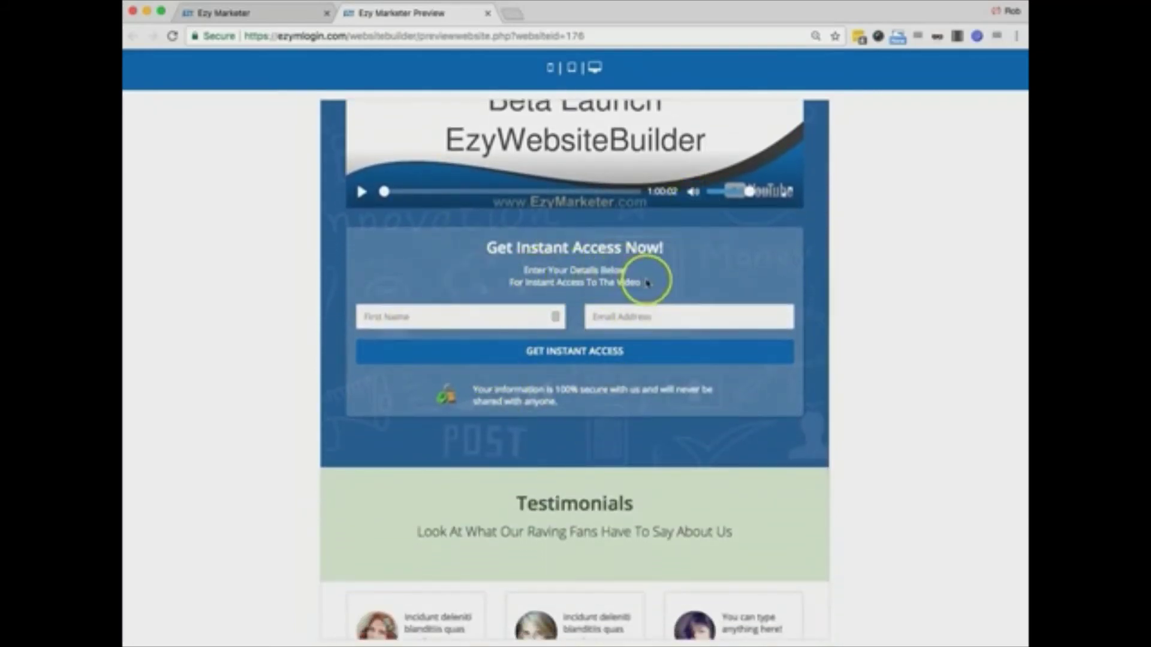
scroll(651, 283, down, 4)
scroll(647, 284, down, 2)
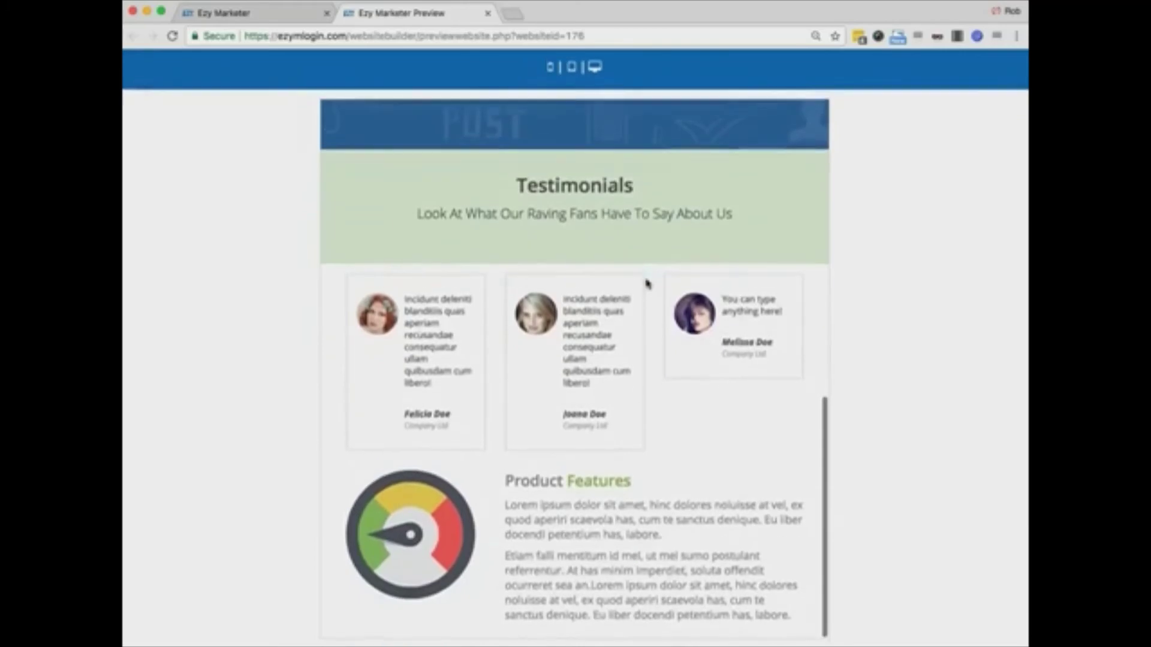
scroll(647, 283, up, 10)
scroll(647, 284, down, 6)
scroll(646, 284, down, 4)
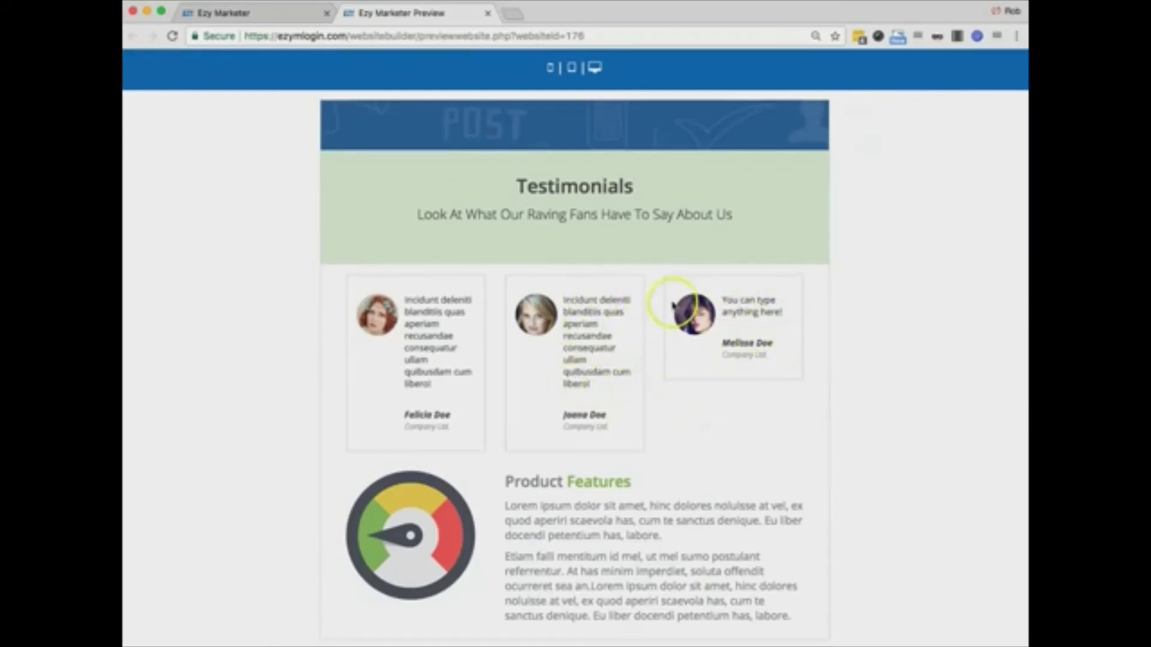
scroll(699, 434, up, 1)
scroll(699, 434, up, 3)
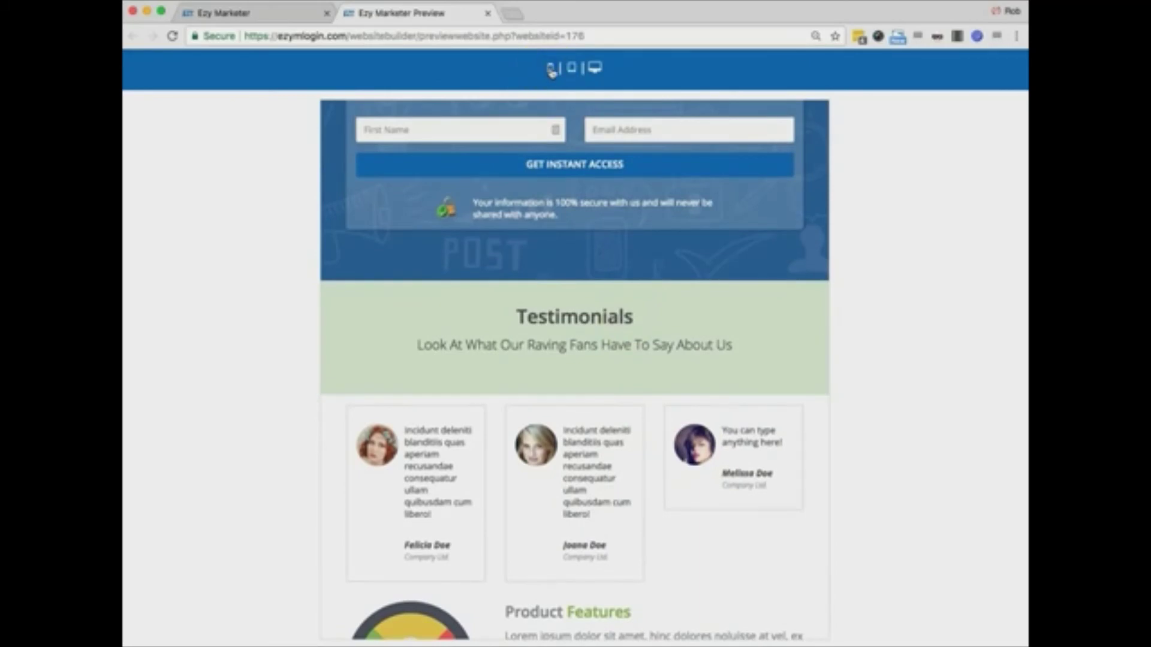
- Switch the preview to phone width and scroll through the single-column layout
click(551, 68)
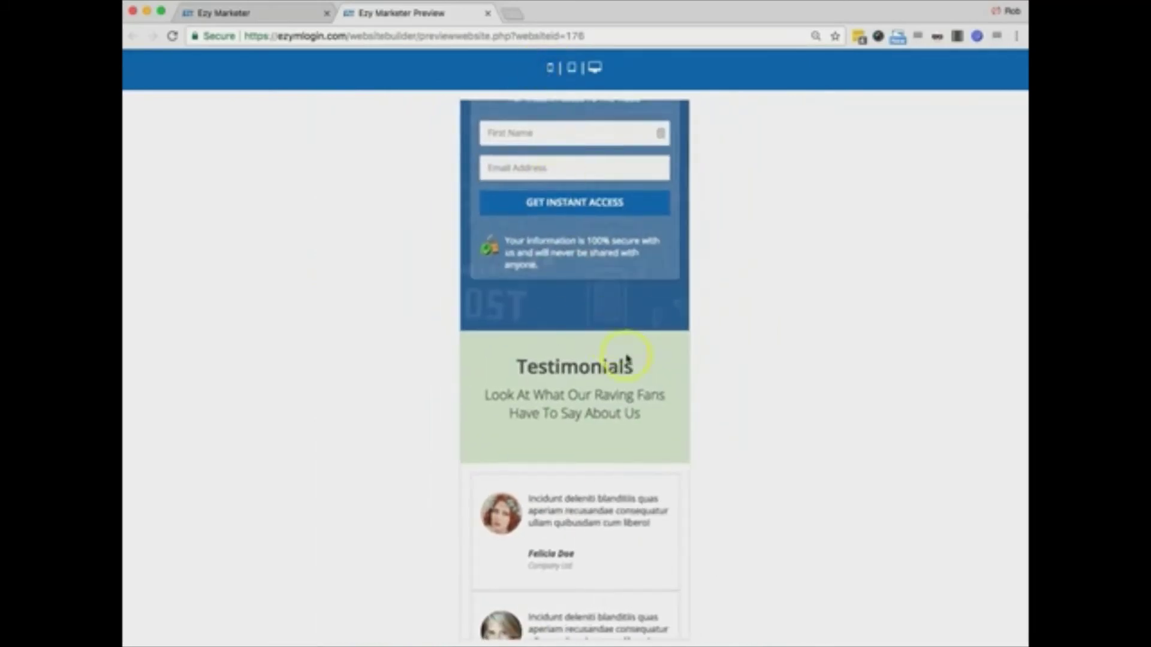
scroll(656, 399, up, 10)
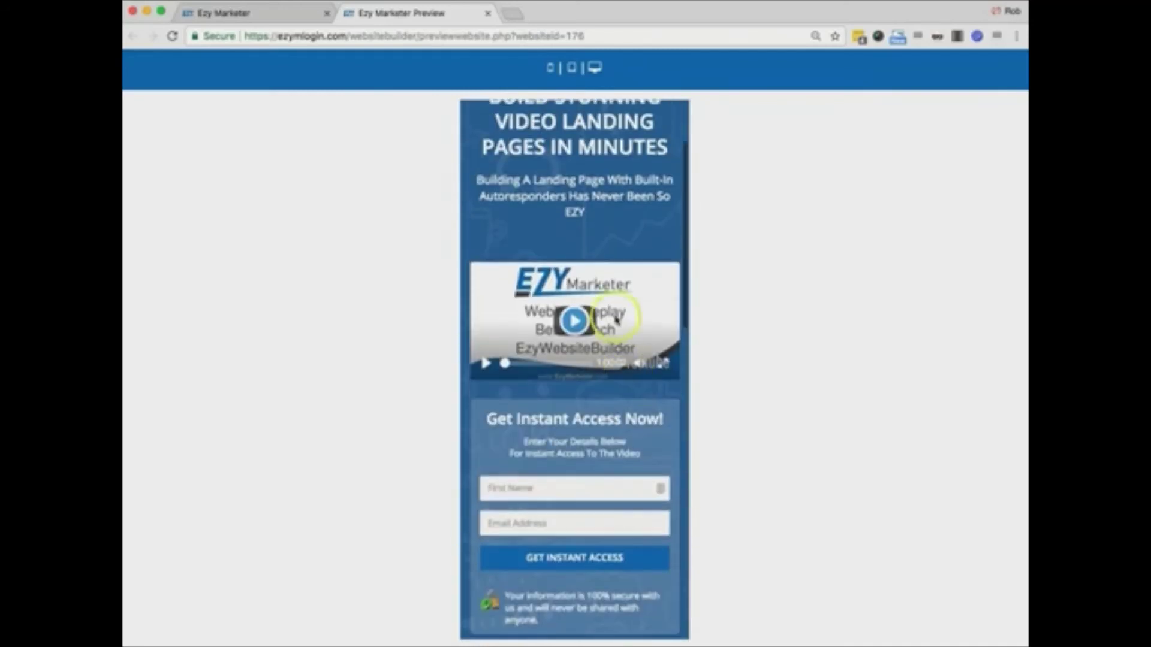
scroll(611, 532, down, 10)
scroll(614, 532, down, 8)
scroll(616, 532, up, 18)
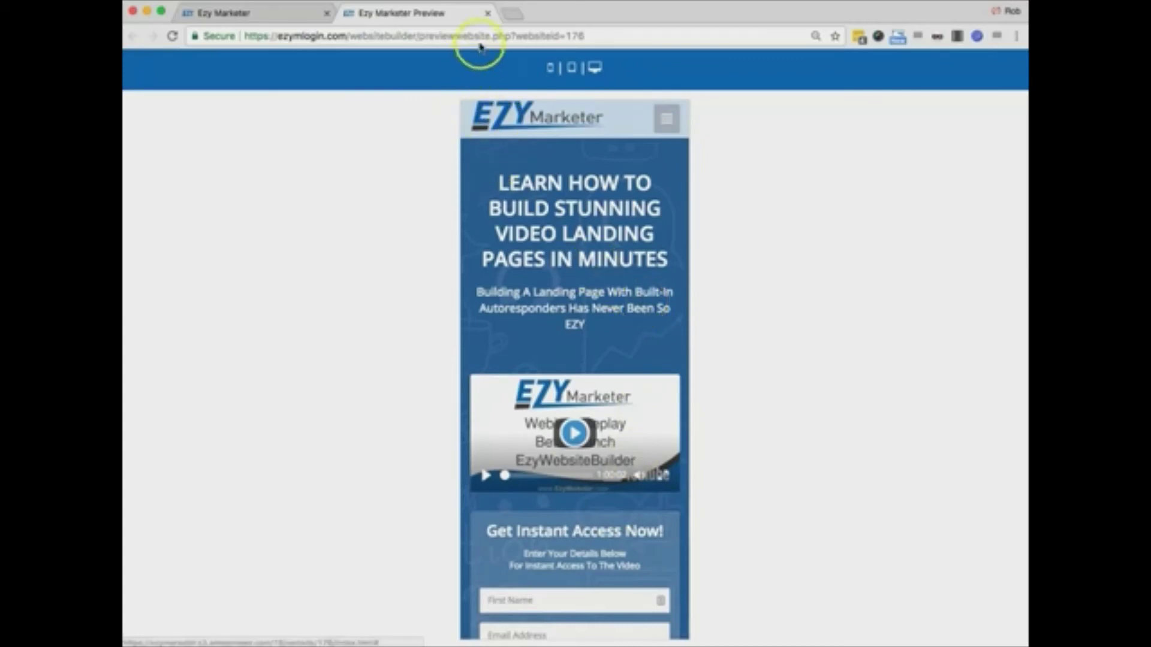
- Close the preview, save the website, and bring up Rob Test's Upload Website settings
click(487, 15)
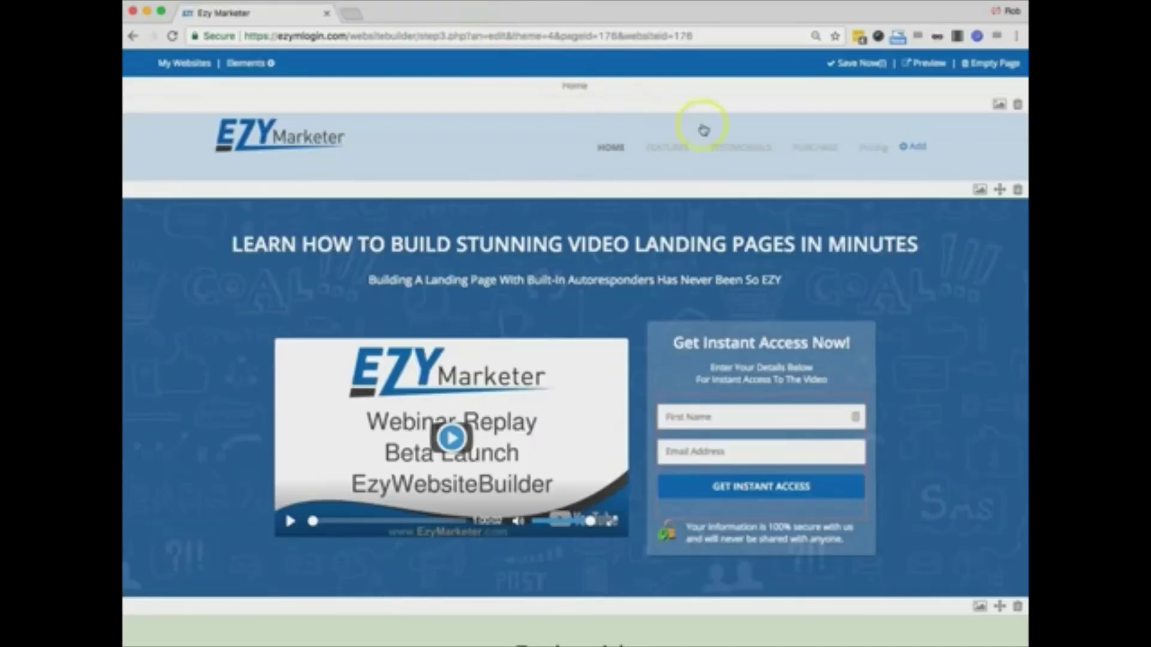
click(855, 64)
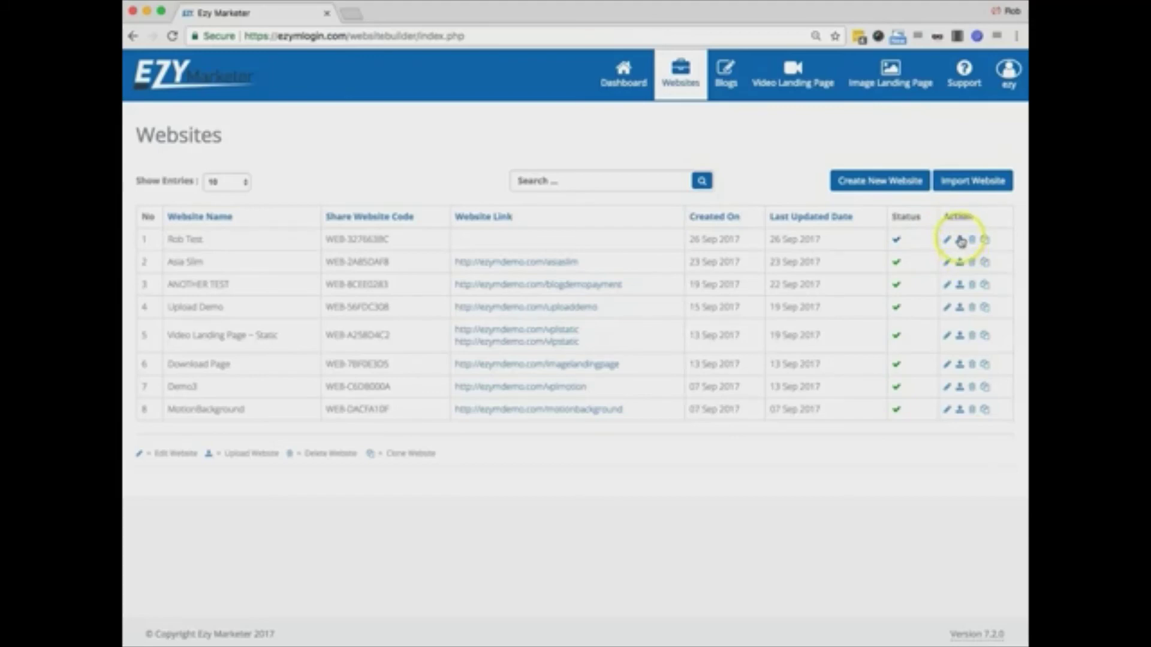
click(960, 240)
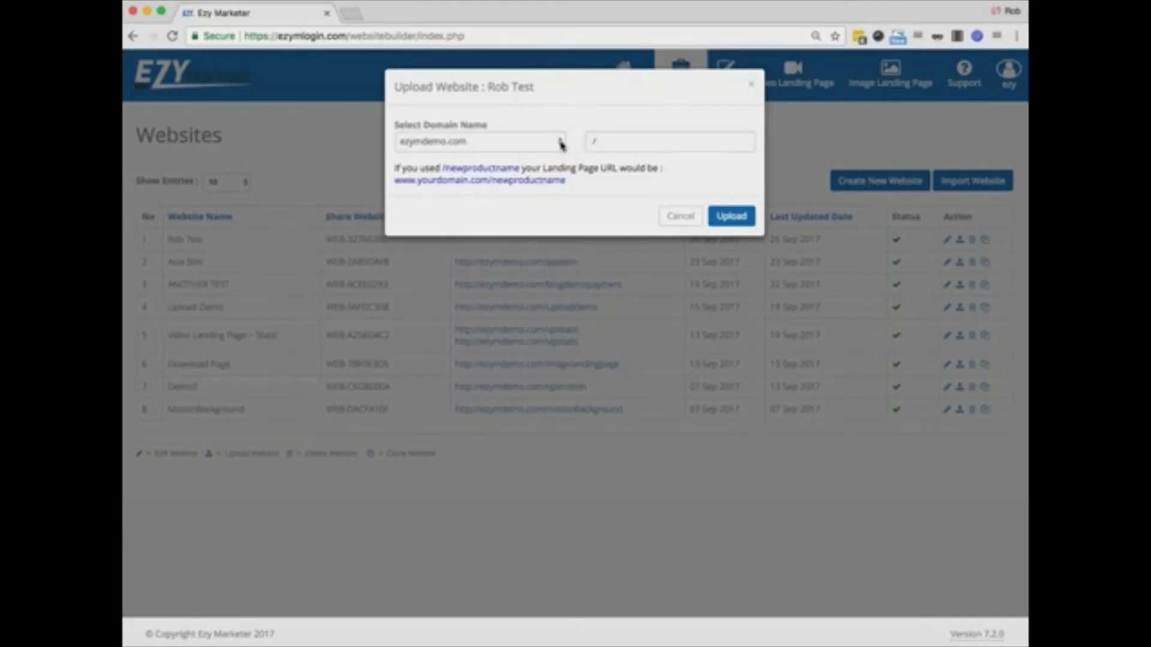
- Keep ezymdemo.com as the upload domain and set the page path to /teamtraining3
click(562, 143)
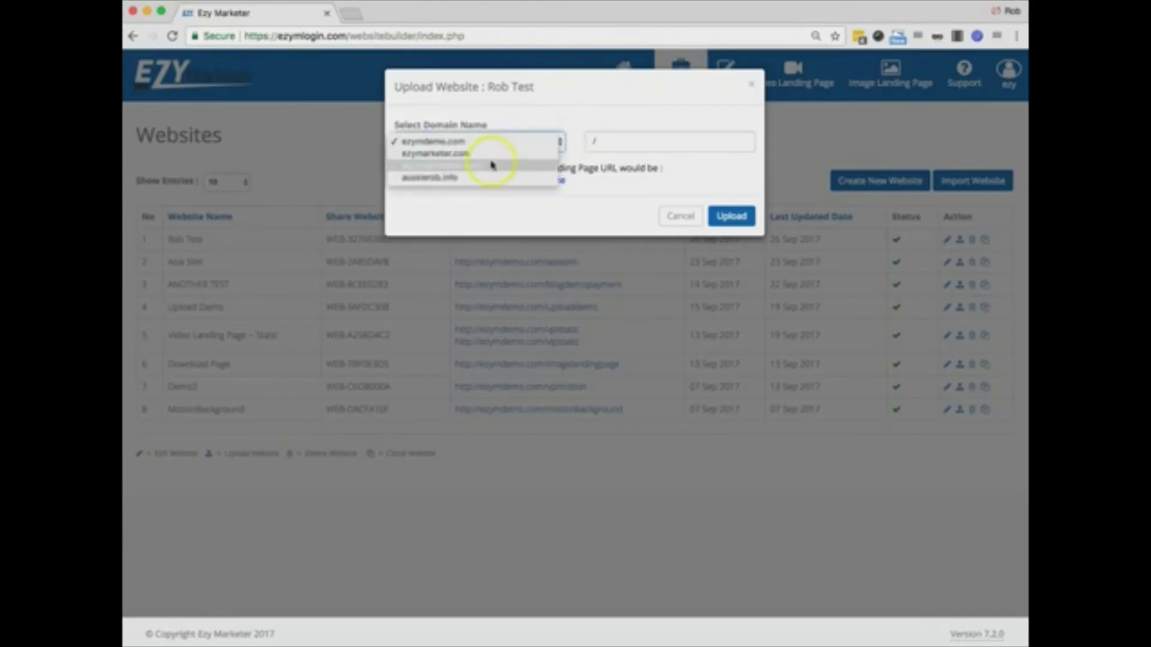
click(463, 142)
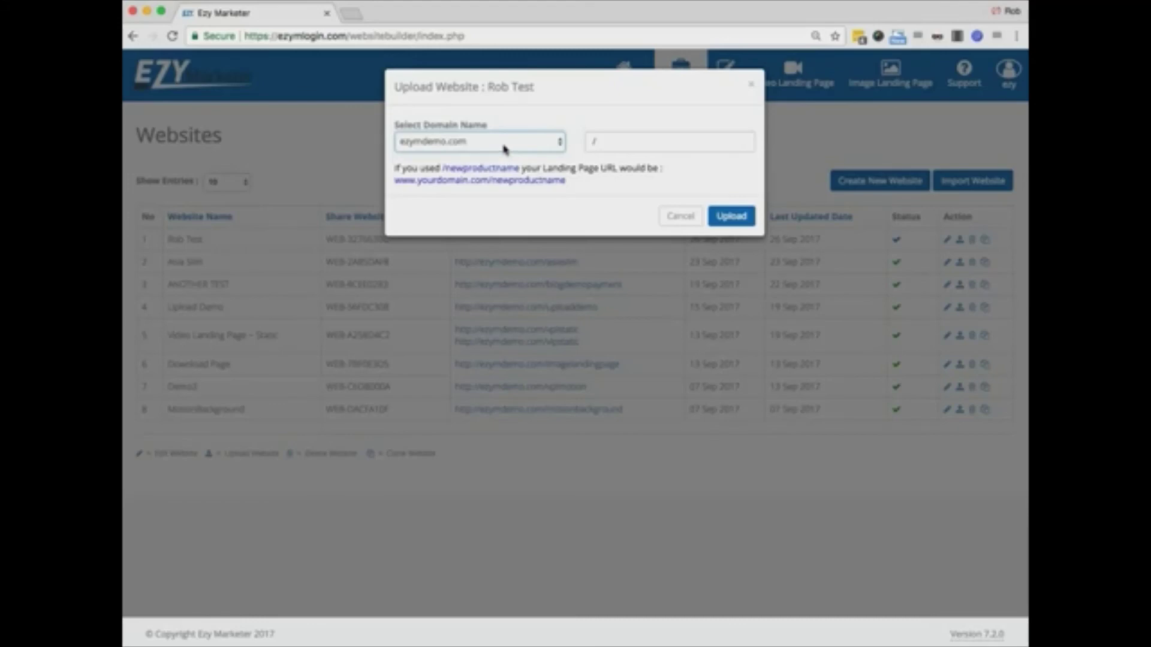
click(605, 141)
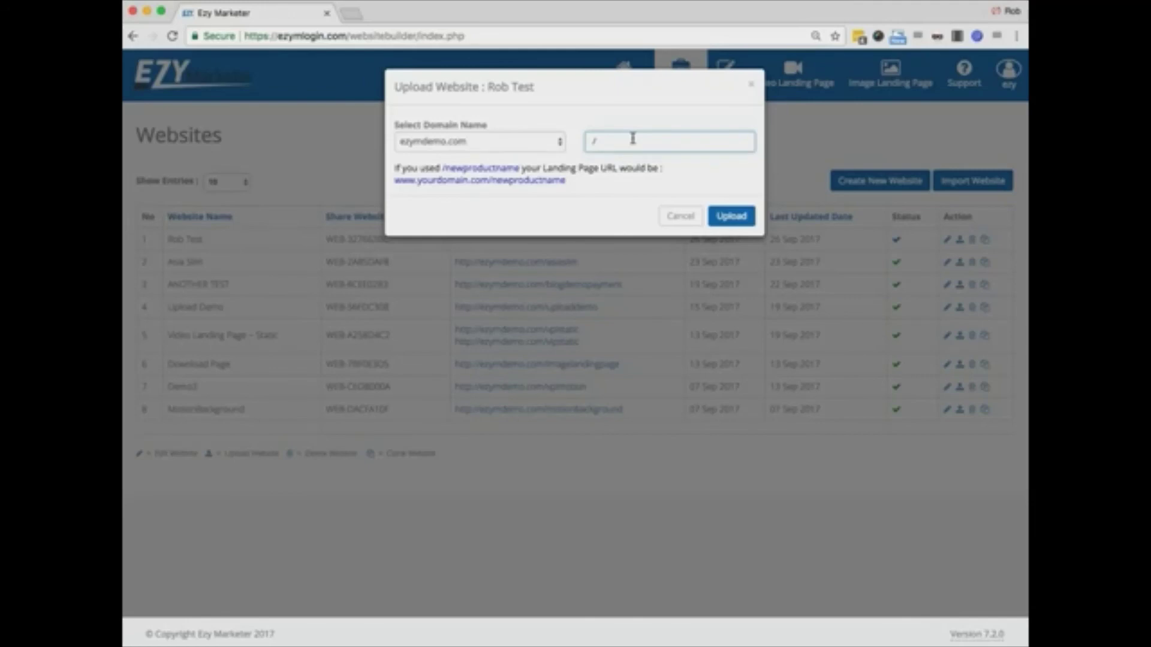
text(ne)
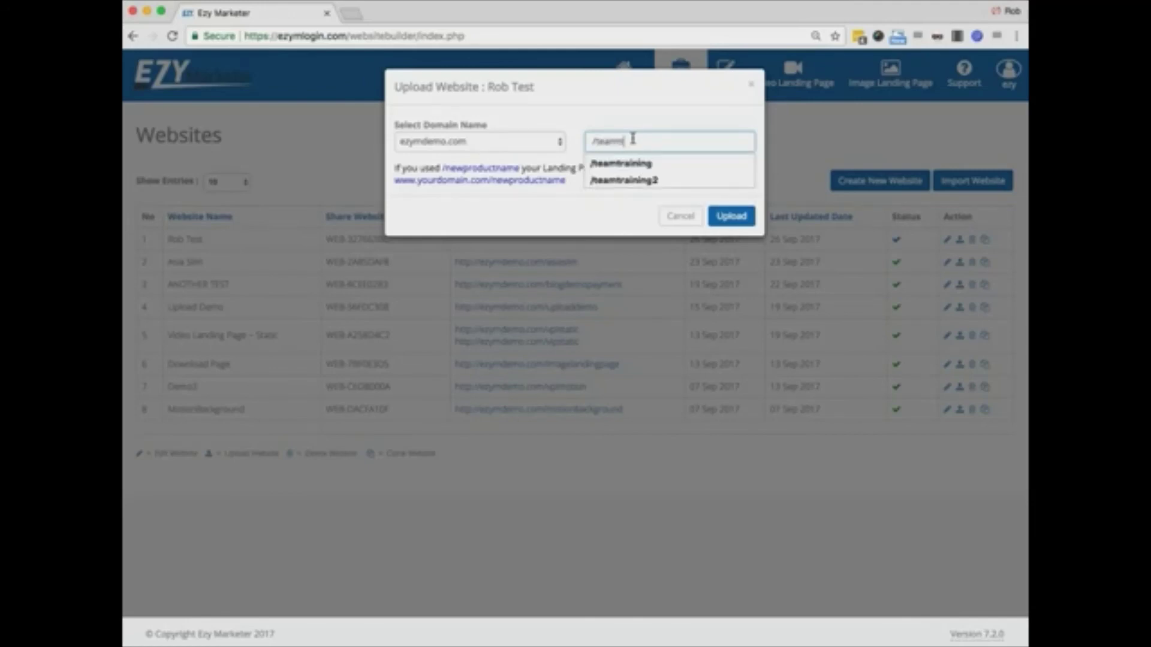
text(am)
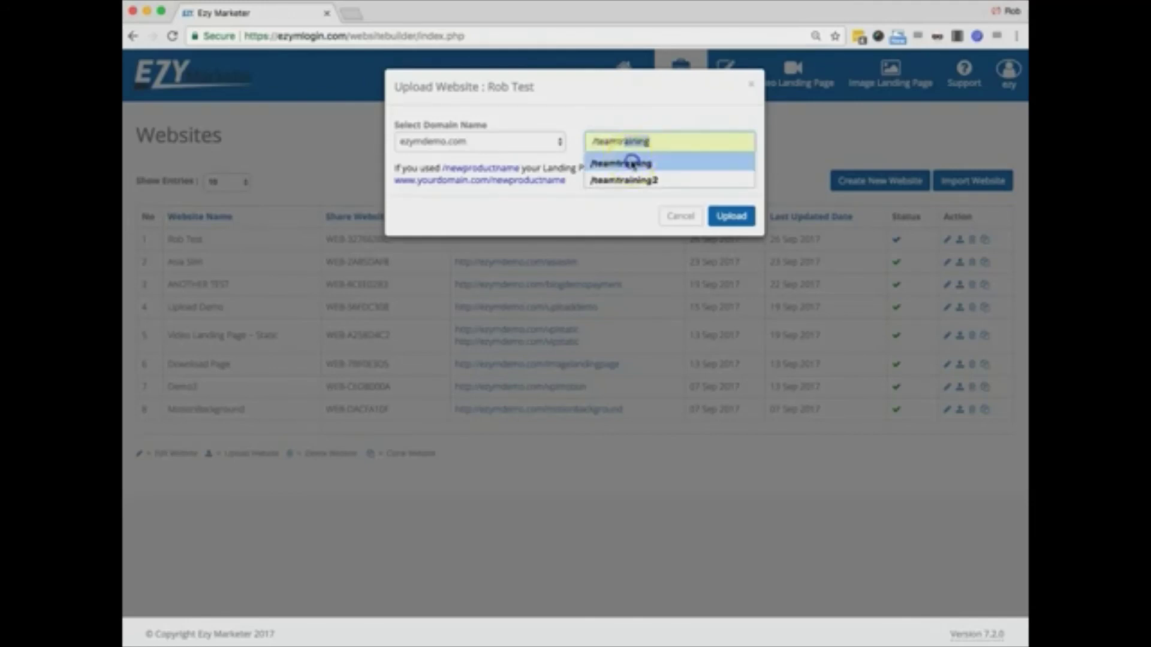
click(629, 162)
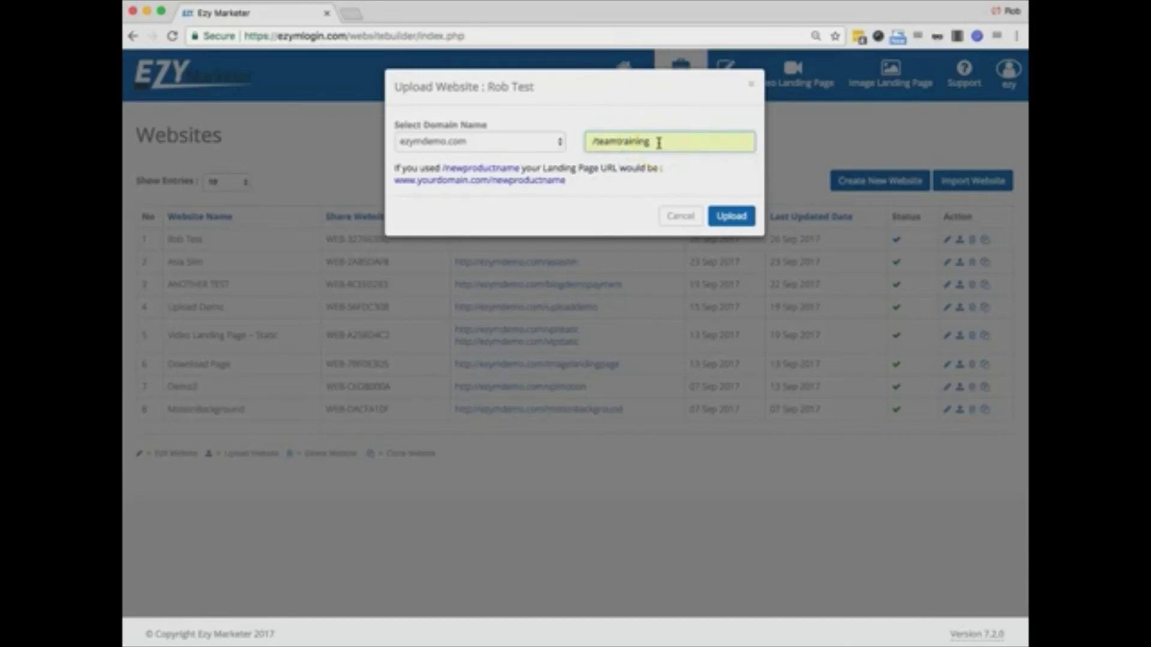
text(3)
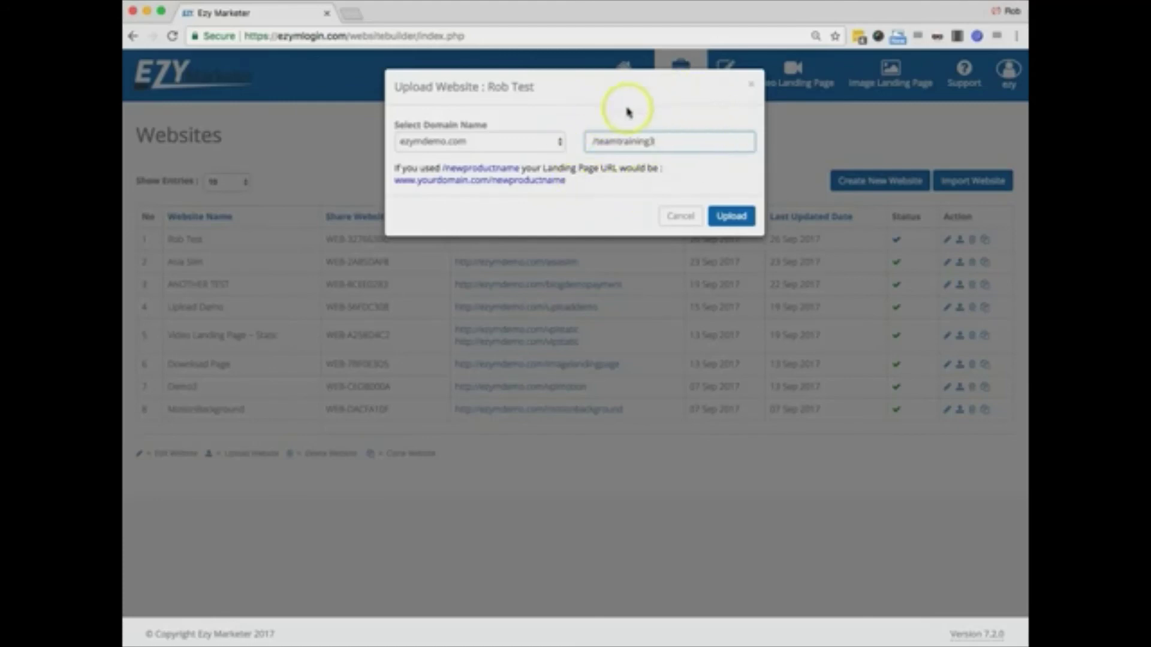
- Upload Rob Test live to ezymdemo.com/teamtraining3
click(730, 218)
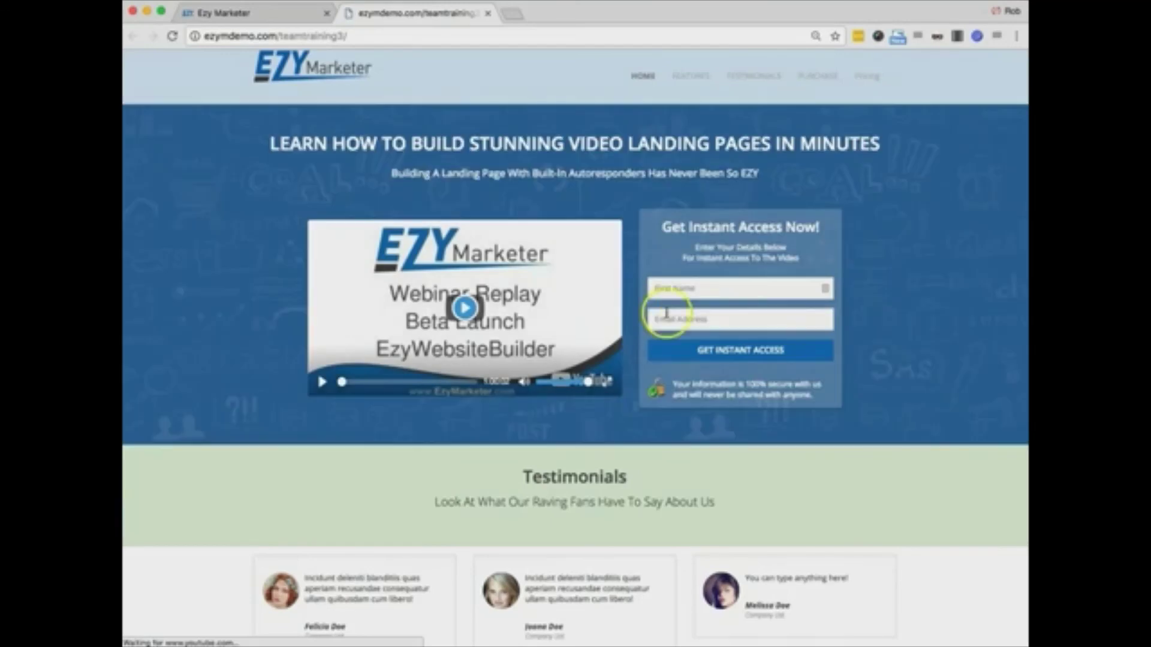
scroll(930, 315, down, 1)
scroll(930, 315, up, 1)
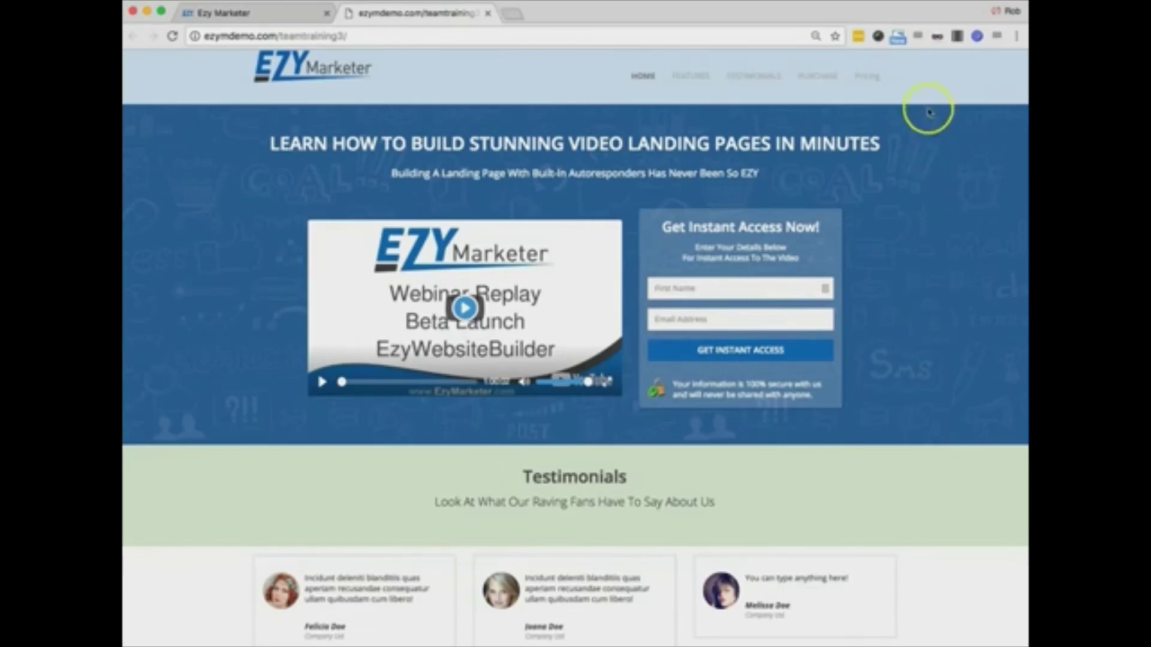
scroll(896, 493, down, 1)
scroll(896, 493, down, 3)
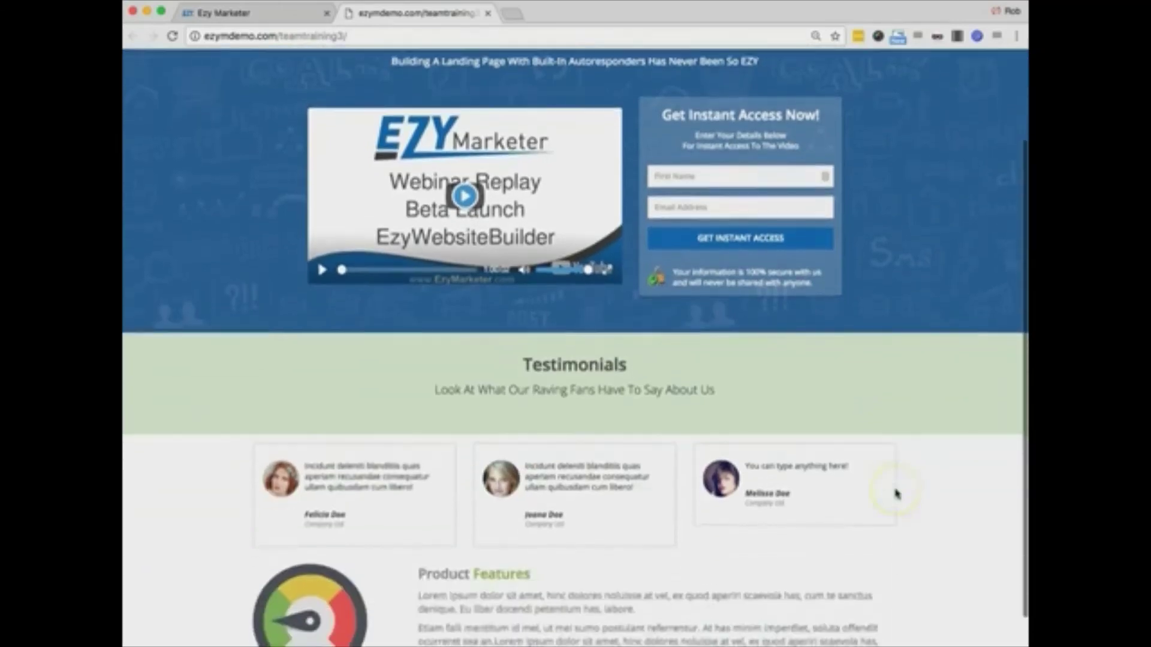
scroll(896, 493, up, 3)
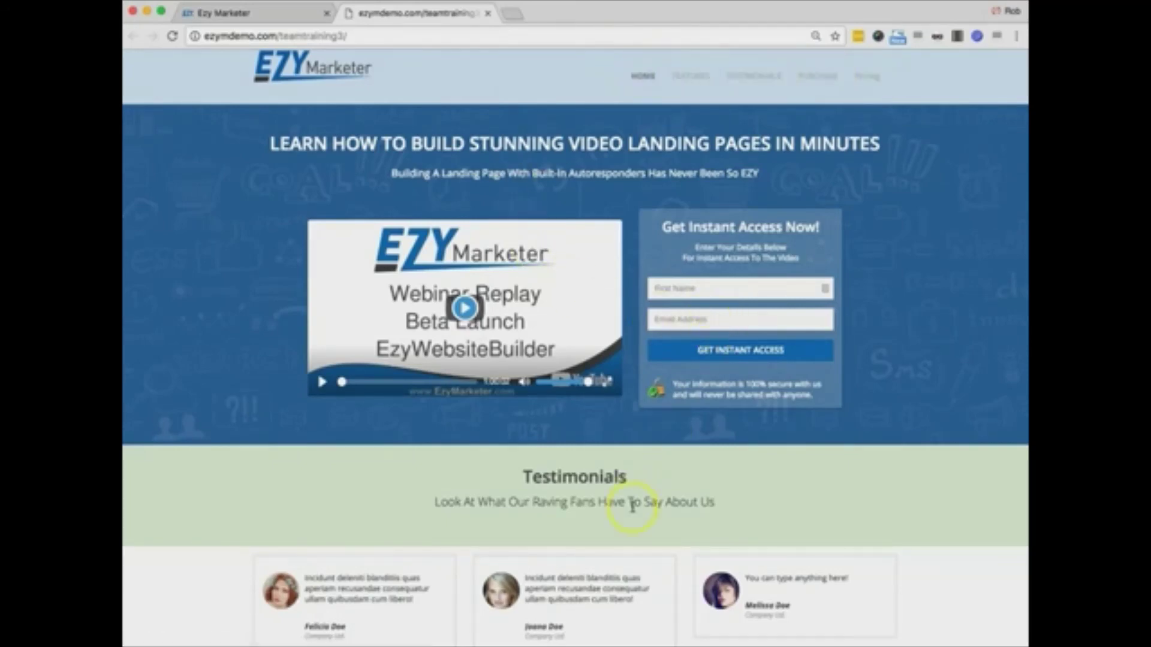
scroll(633, 507, down, 3)
scroll(635, 506, up, 3)
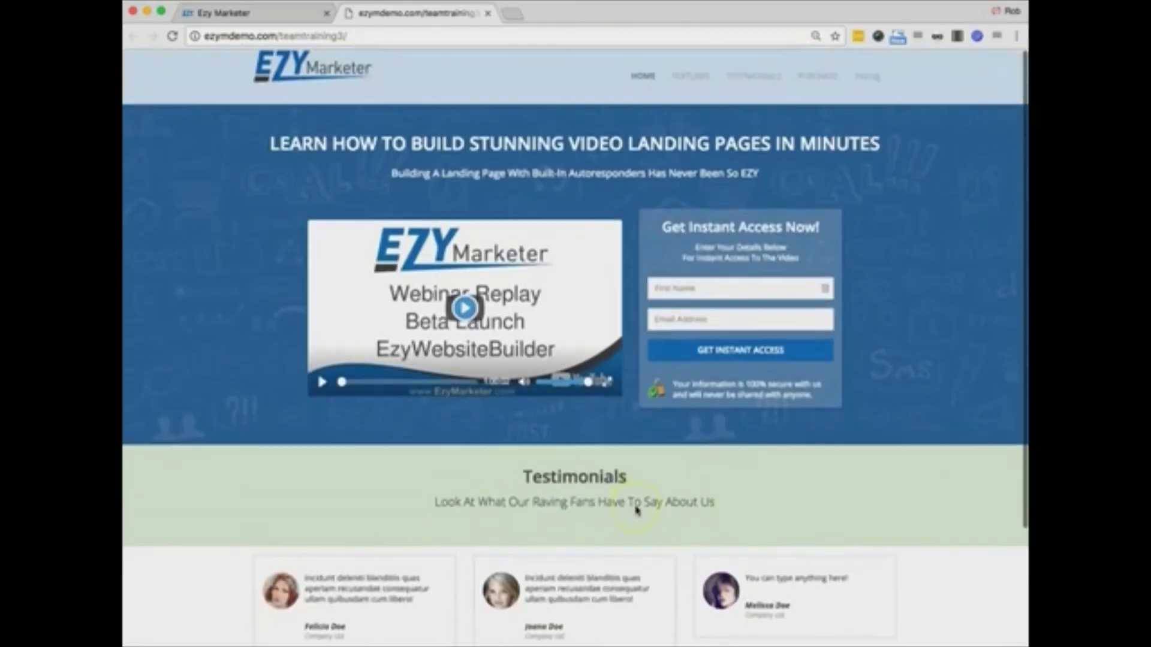